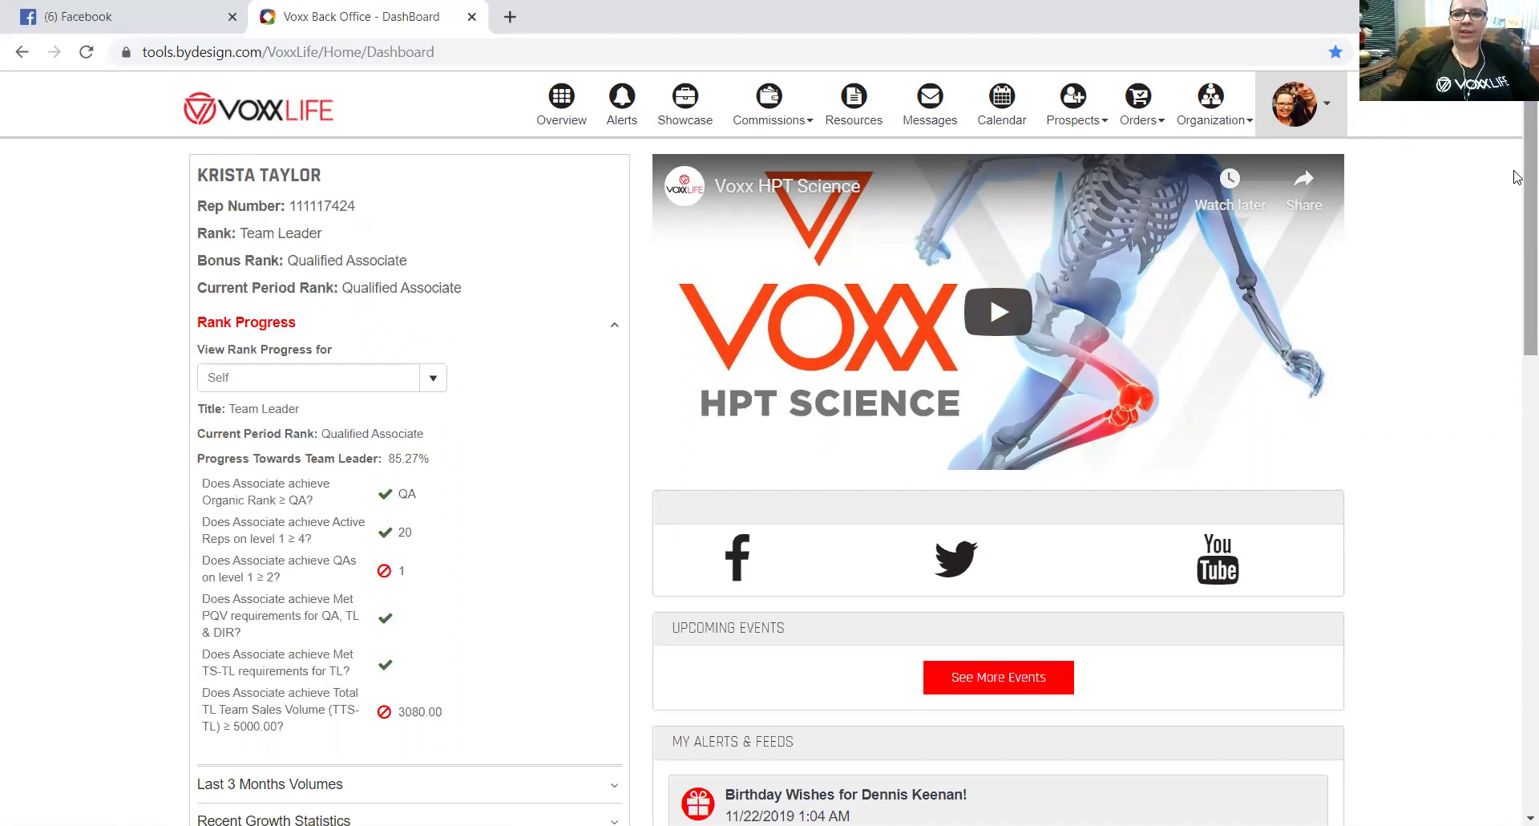
Open the online shop from the back office dashboard and confirm Canada as the shipping location.
{"action": "left_click_drag", "start_coordinate": [1517, 177], "coordinate": [1518, 382]}
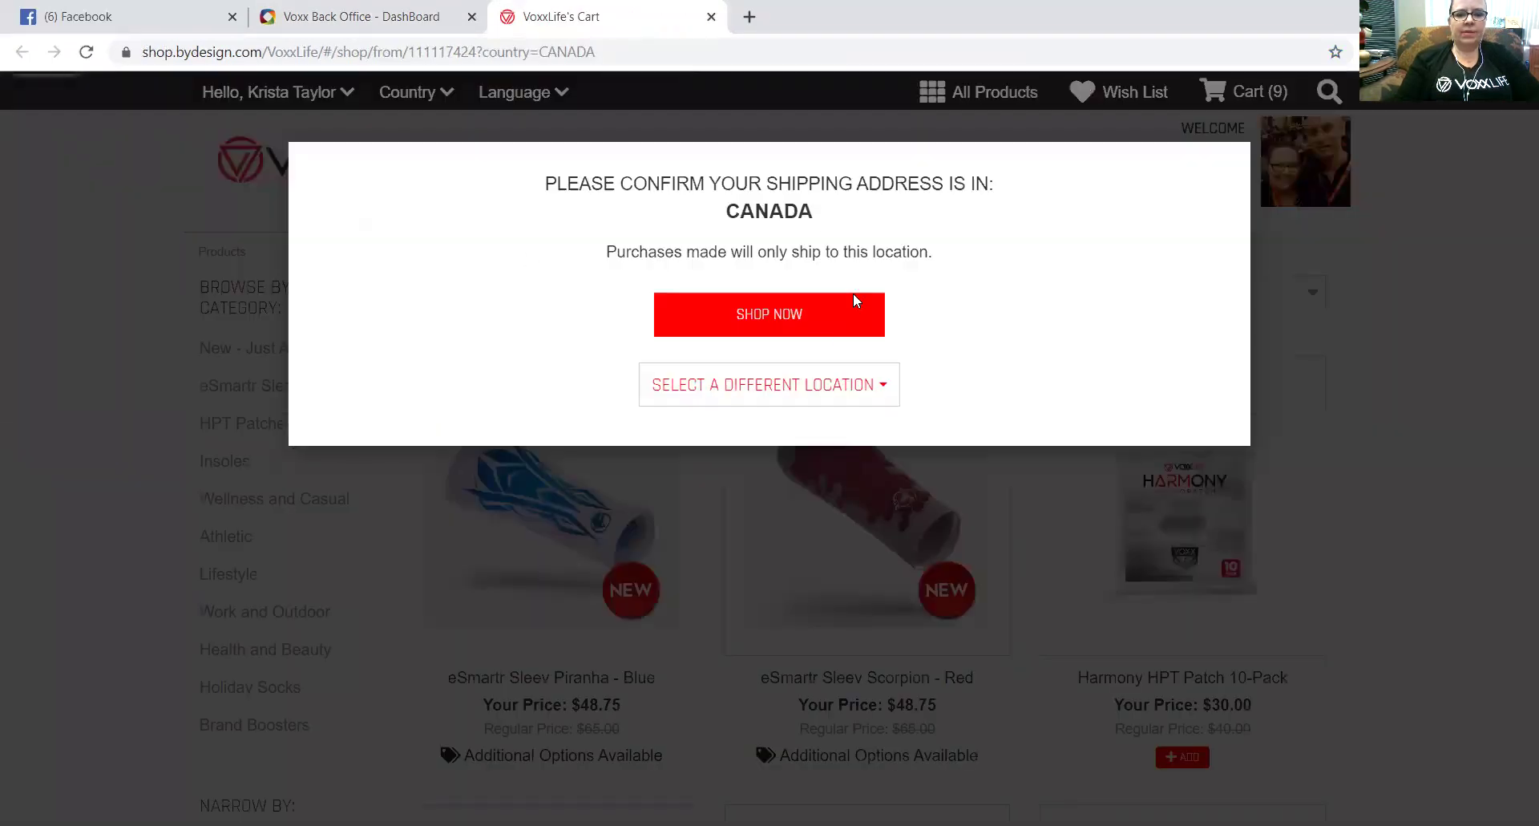
{"action": "left_click", "coordinate": [757, 324]}
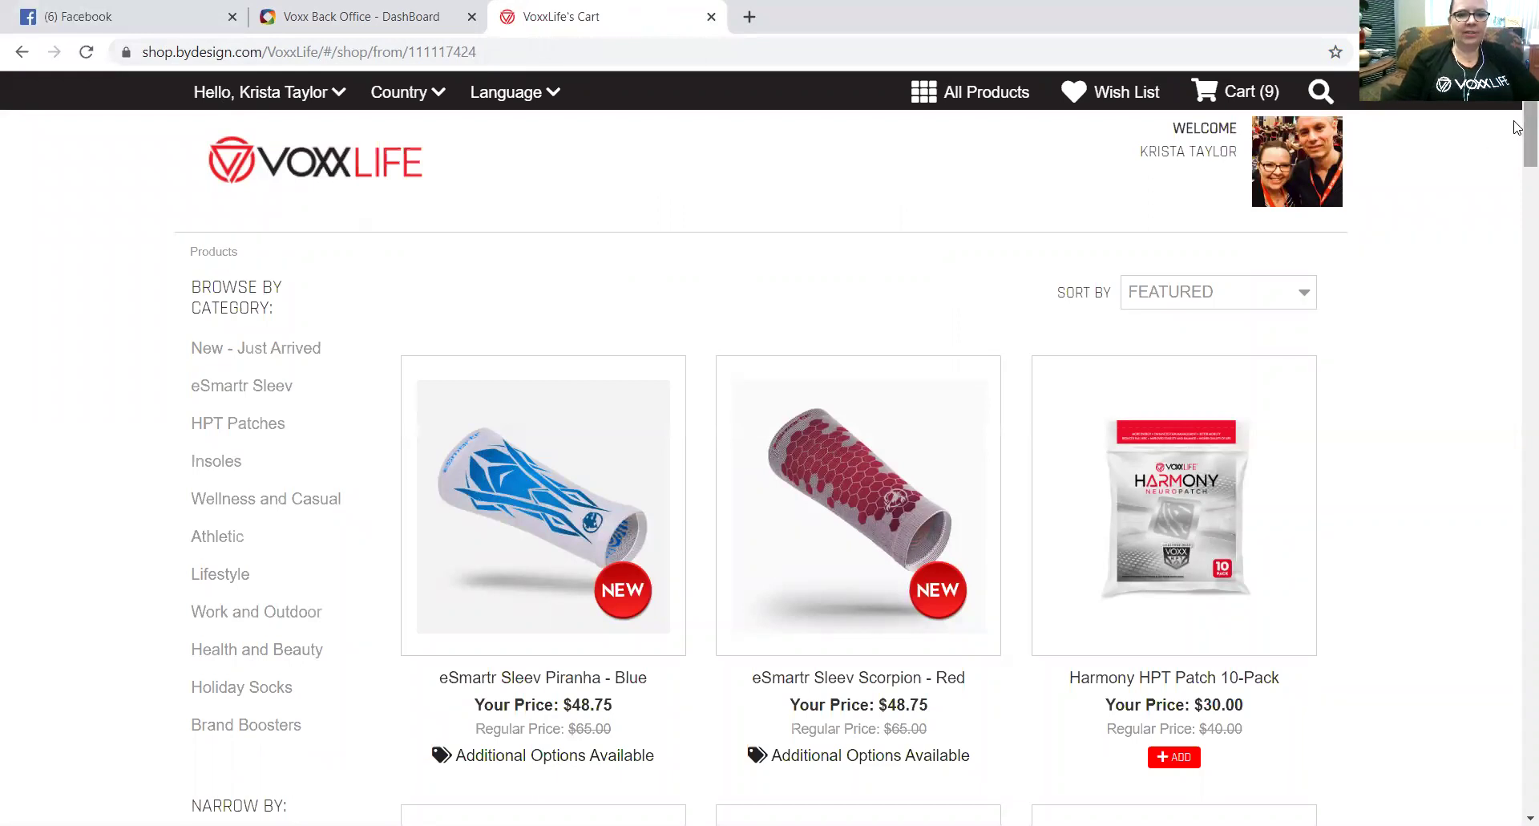
Add two Harmony HPT Patch 3 x 10-Pack items to the cart from the product list.
{"action": "scroll", "coordinate": [1517, 128], "scroll_direction": "down", "scroll_amount": 3}
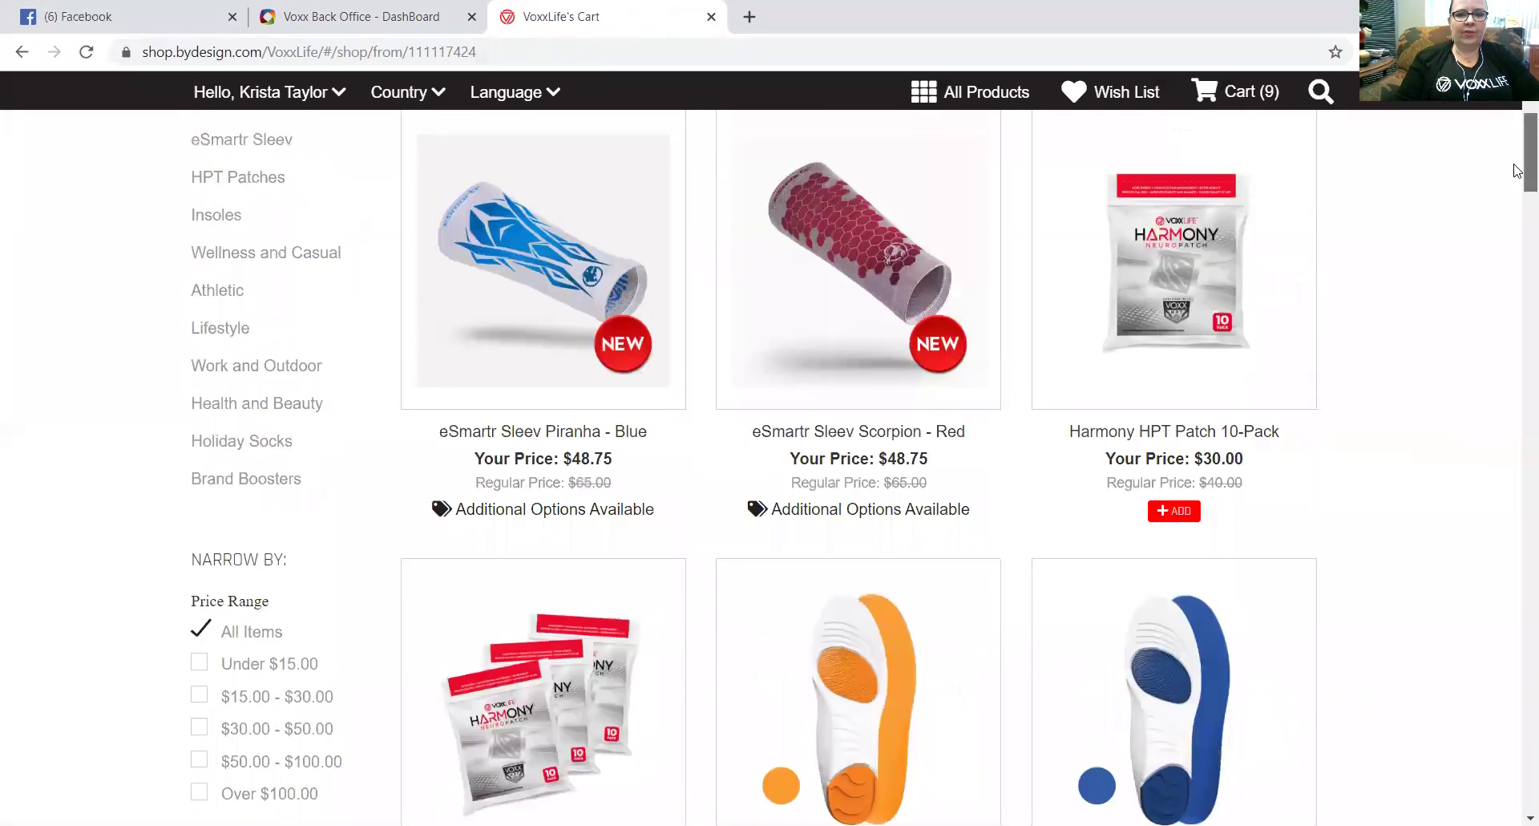
{"action": "scroll", "coordinate": [1517, 171], "scroll_direction": "down", "scroll_amount": 5}
{"action": "scroll", "coordinate": [1517, 192], "scroll_direction": "up", "scroll_amount": 5}
{"action": "scroll", "coordinate": [1517, 198], "scroll_direction": "down", "scroll_amount": 5}
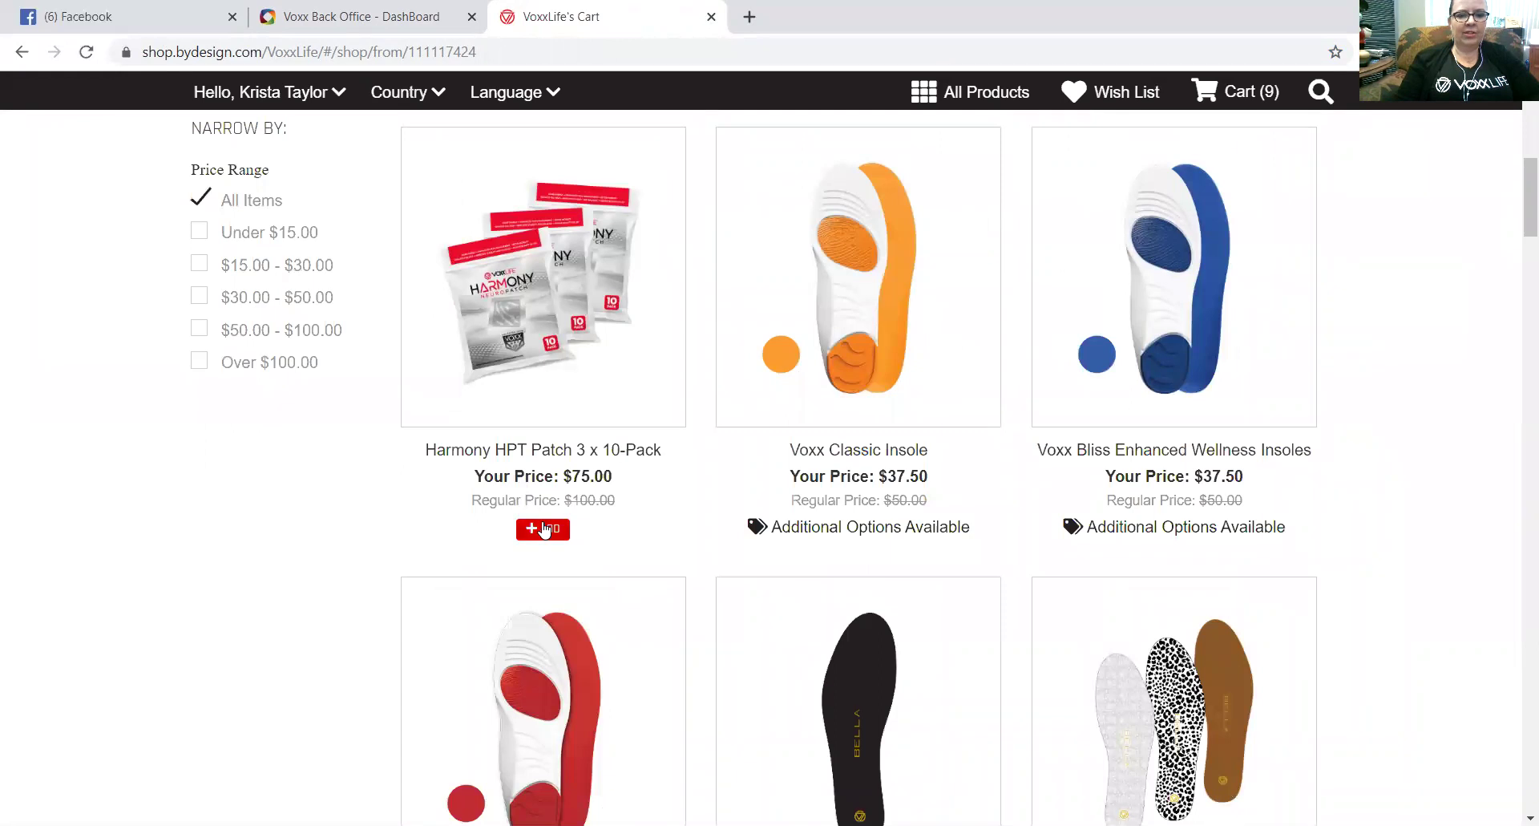
{"action": "left_click", "coordinate": [545, 529]}
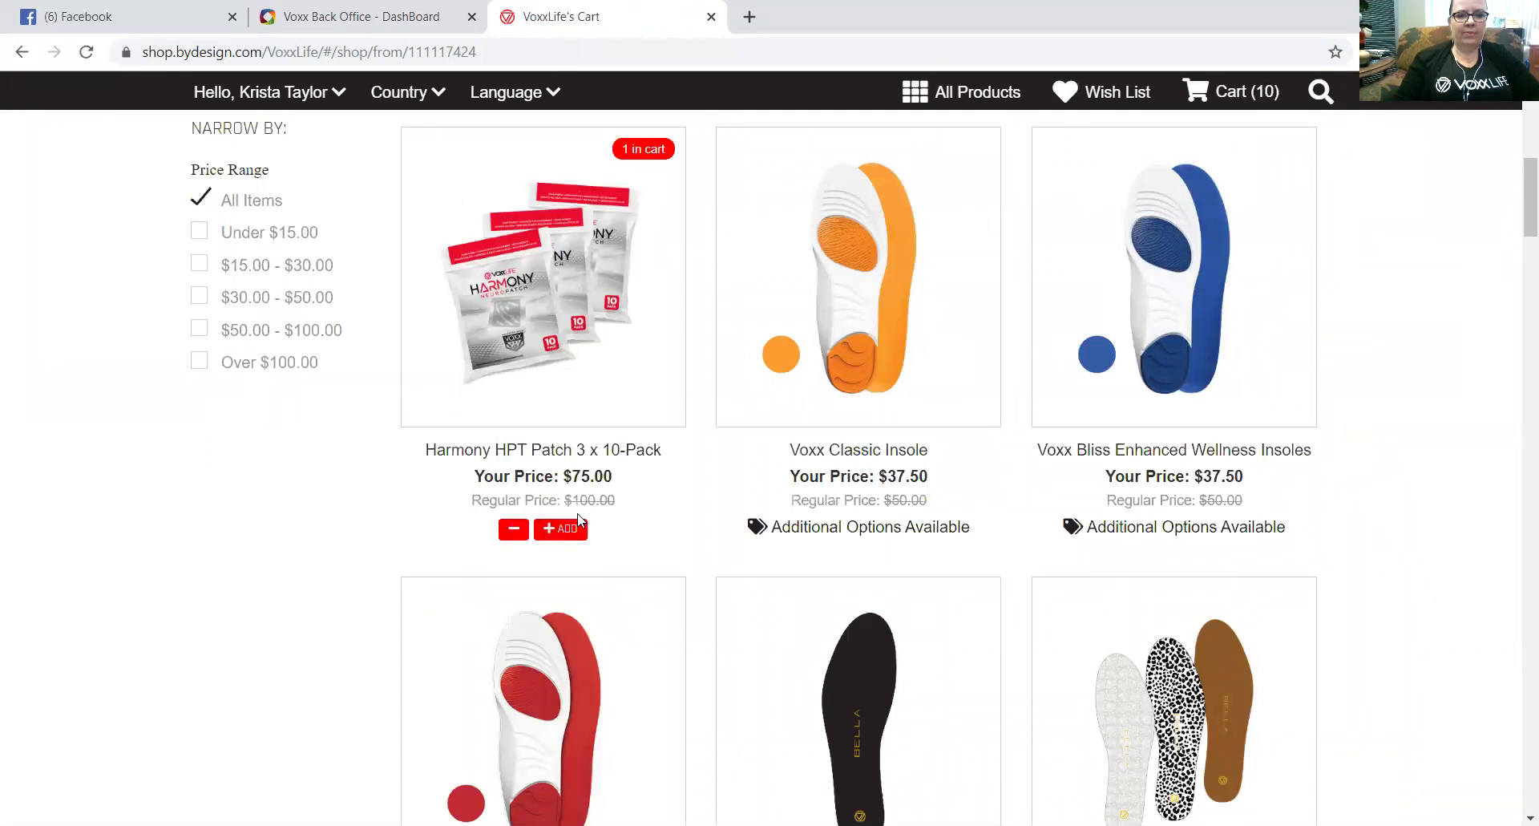
{"action": "left_click", "coordinate": [567, 531]}
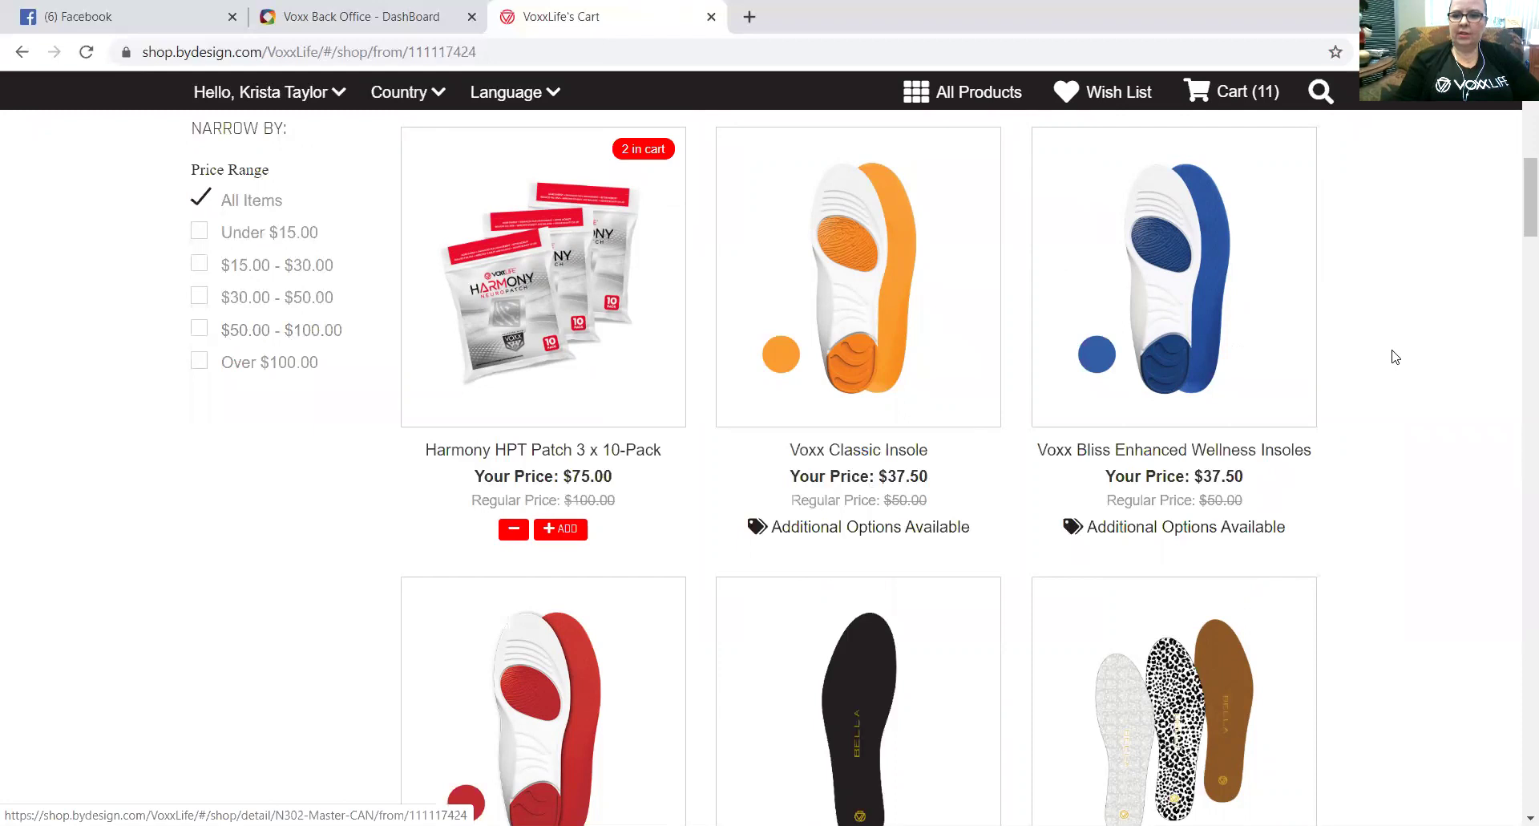
Add one Voxx Stasis Wellness Crew - Lattice - Midnight Blue sock in size MD to the cart.
{"action": "left_click_drag", "start_coordinate": [1527, 192], "coordinate": [1517, 376]}
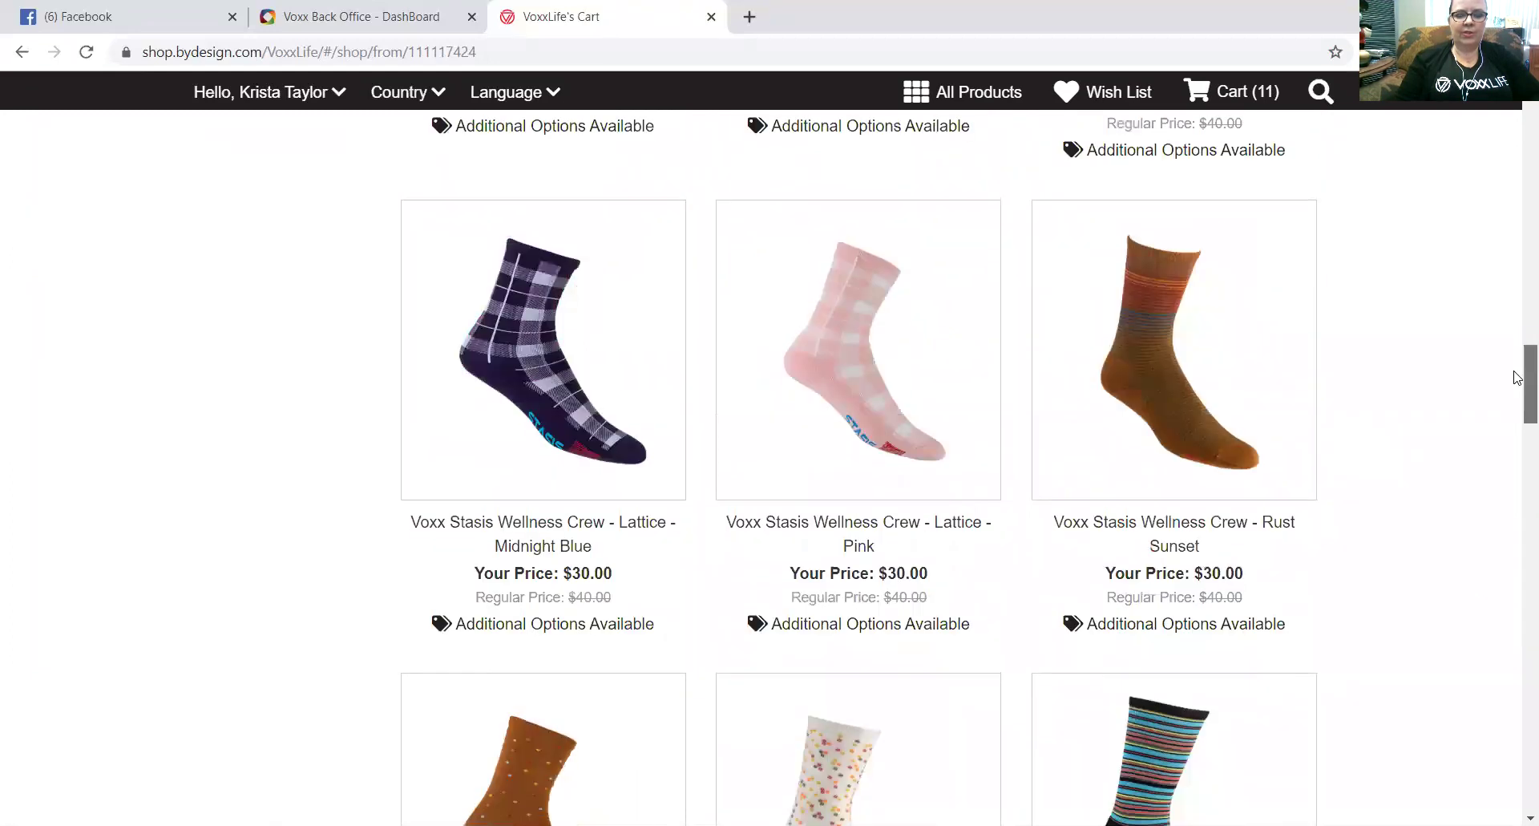
{"action": "left_click", "coordinate": [649, 424]}
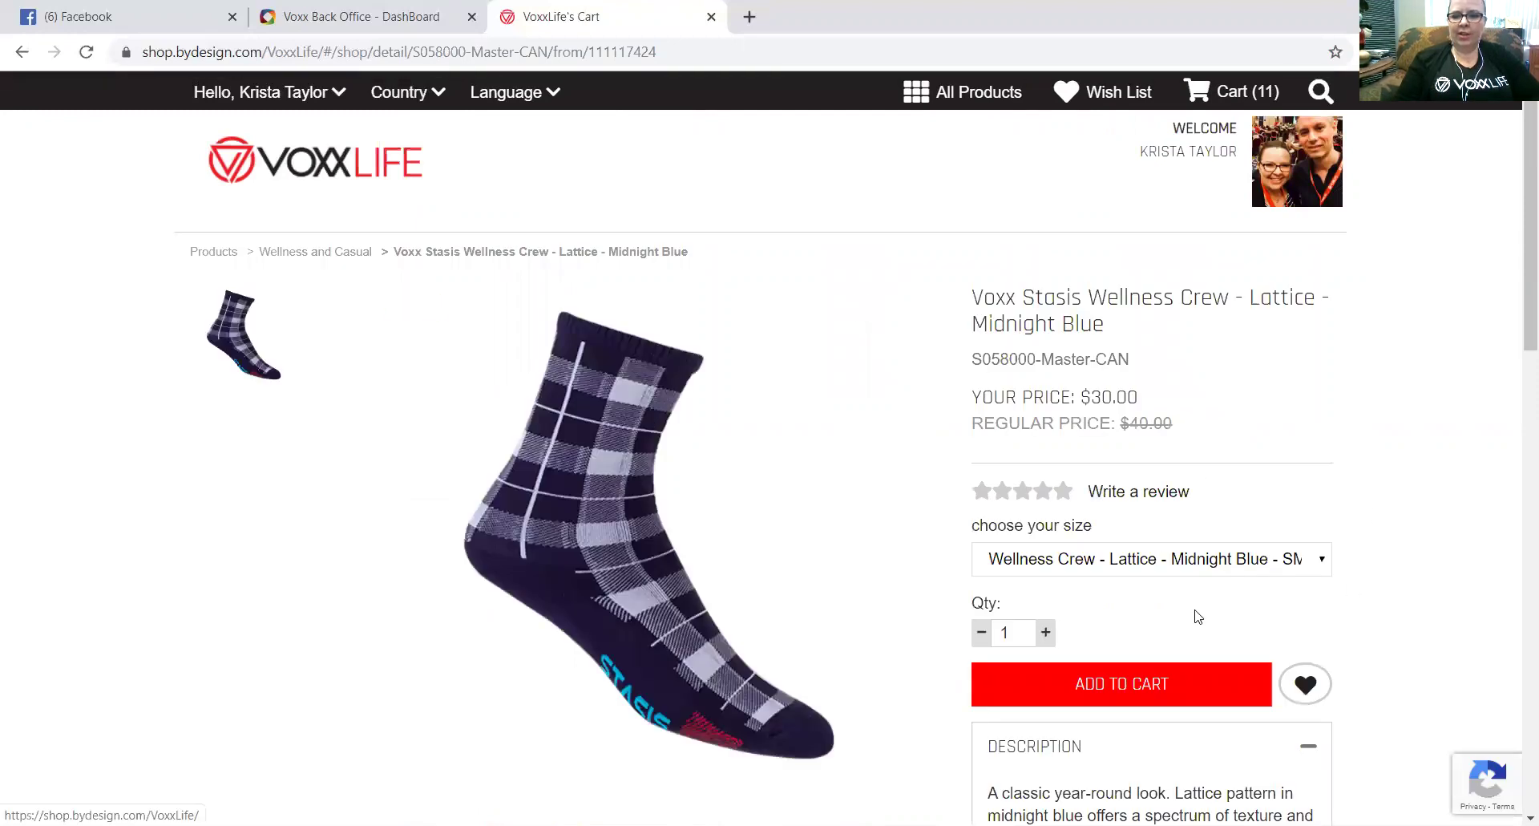
{"action": "left_click", "coordinate": [1177, 558]}
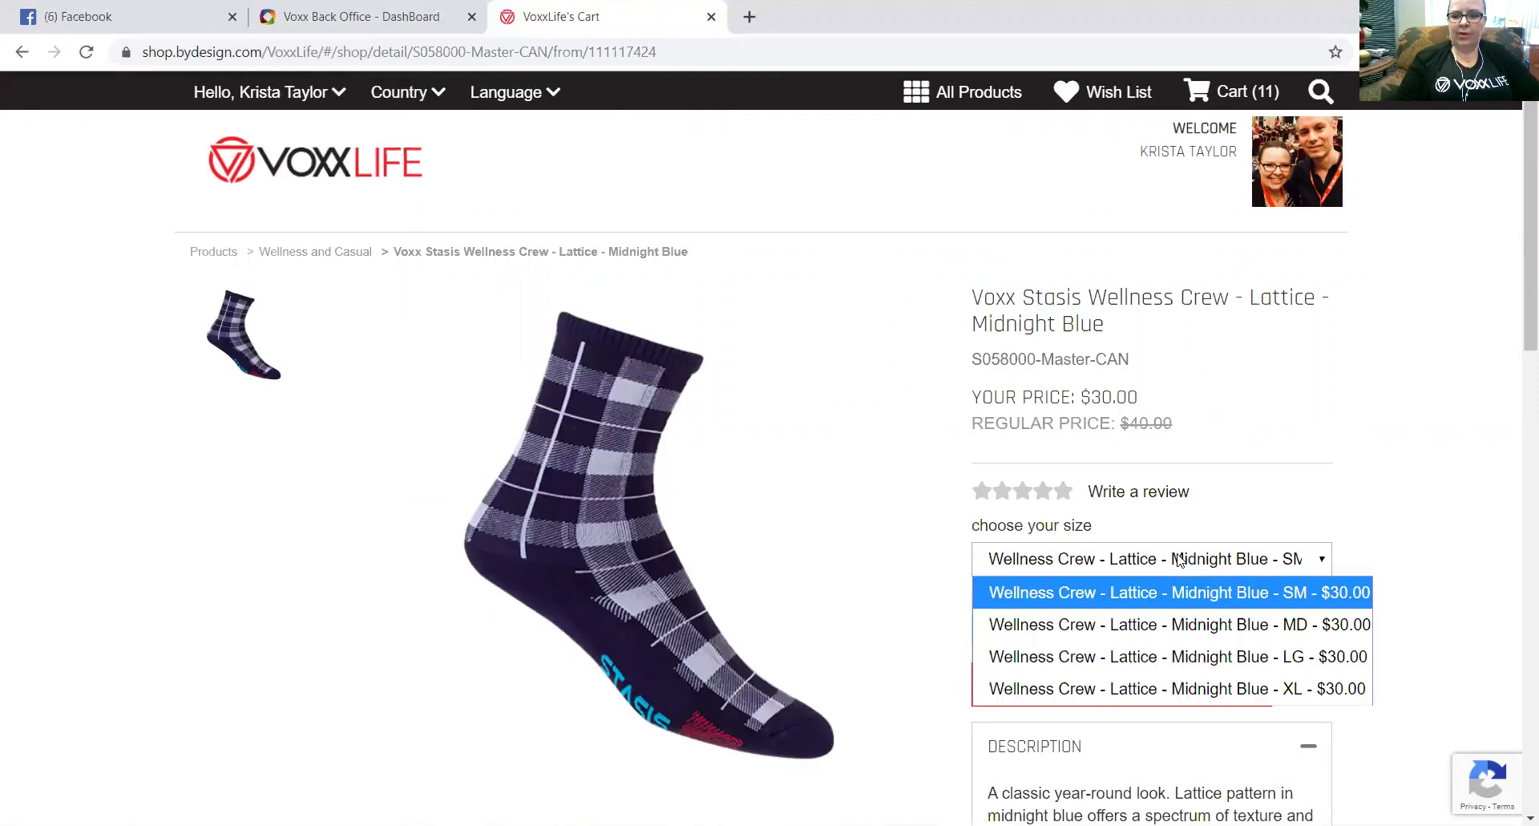
{"action": "left_click", "coordinate": [1248, 624]}
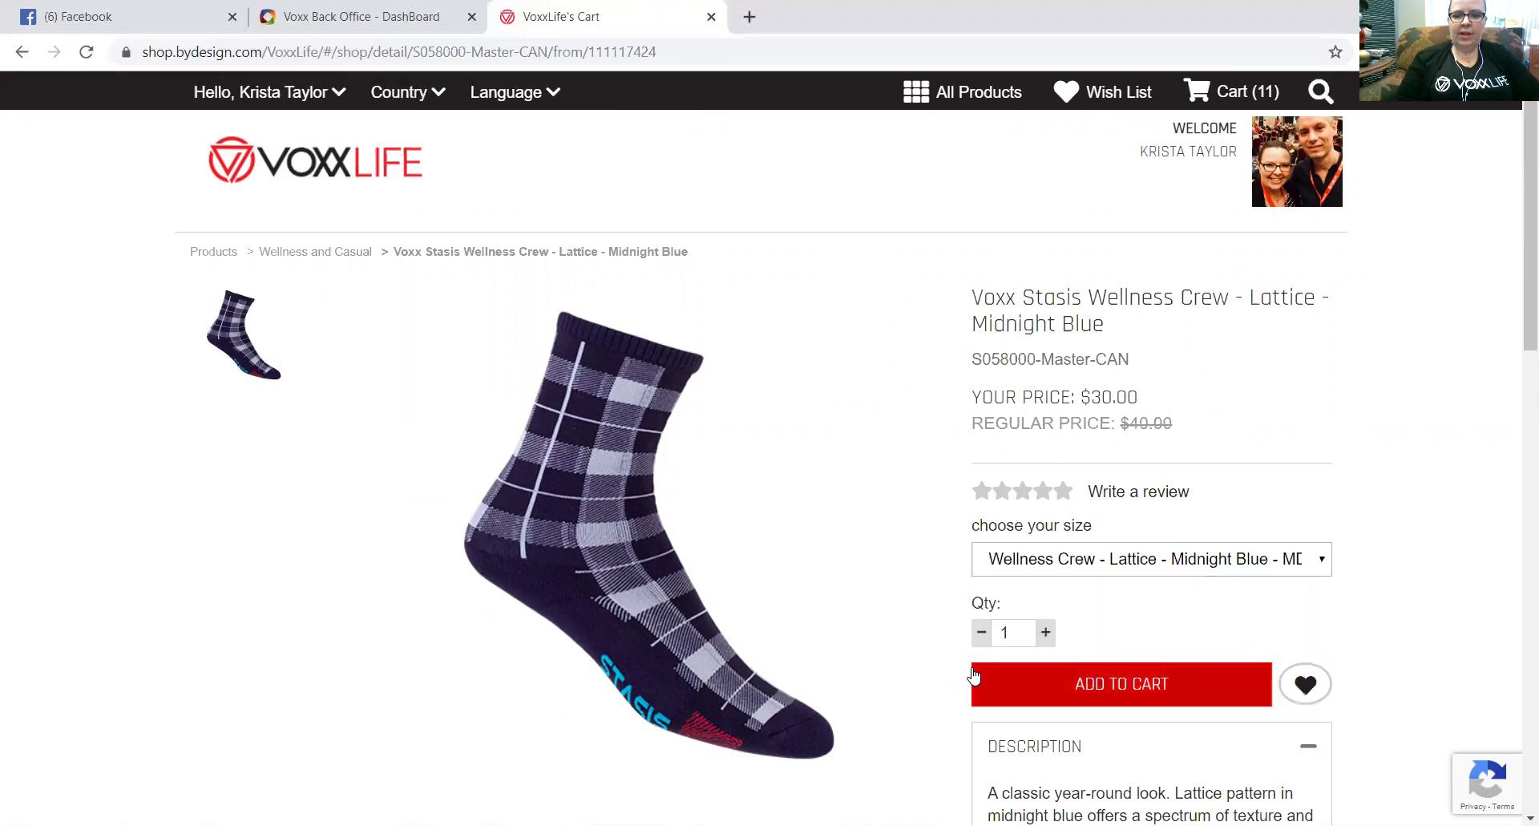
{"action": "left_click", "coordinate": [1030, 681]}
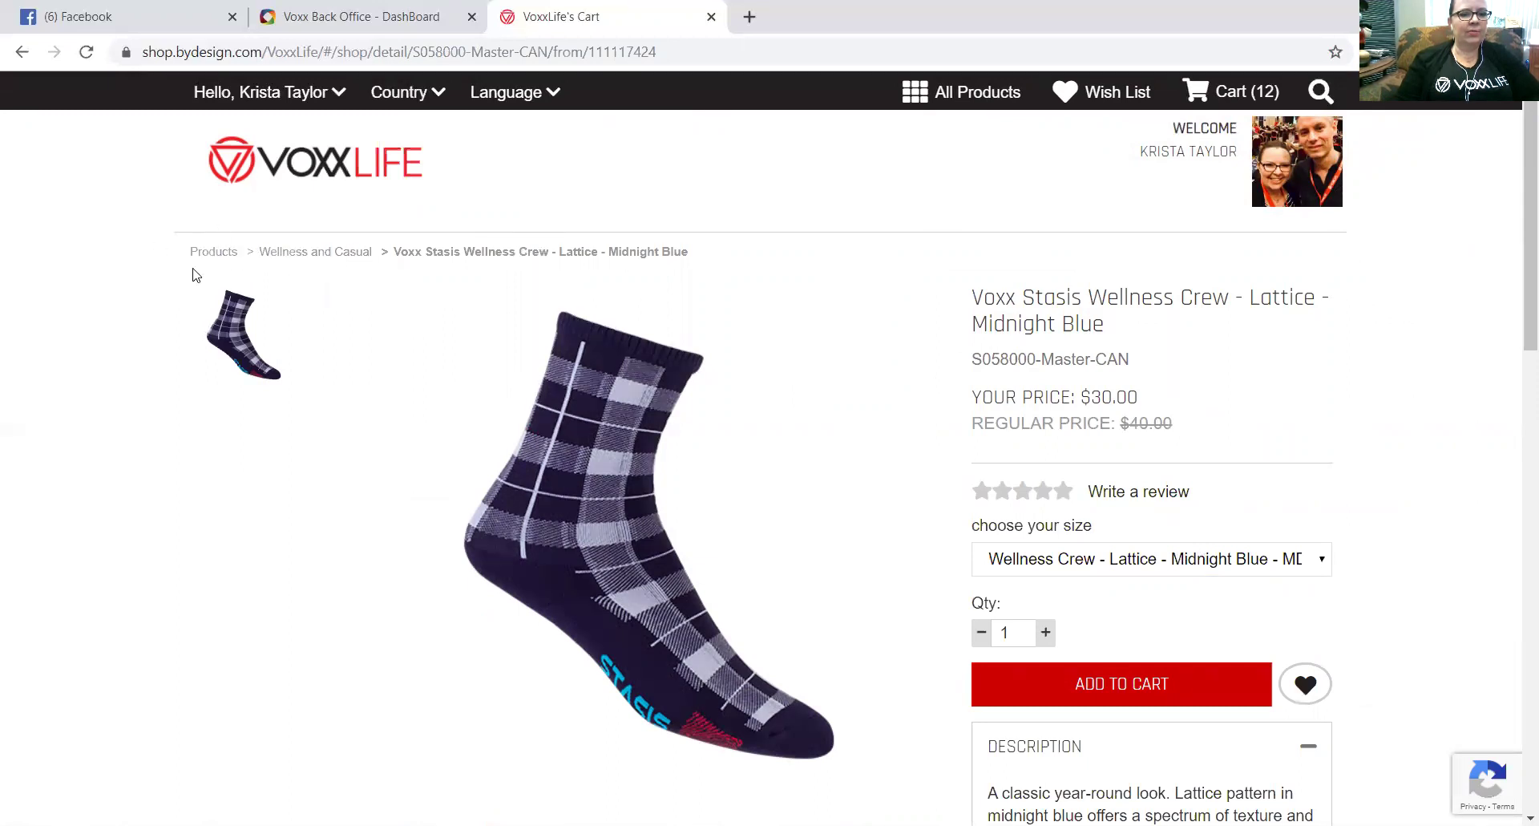
Find the Voxx Stasis Athletic Crew in the Athletic category and add one in Black, size Large, to the cart.
{"action": "left_click", "coordinate": [213, 252]}
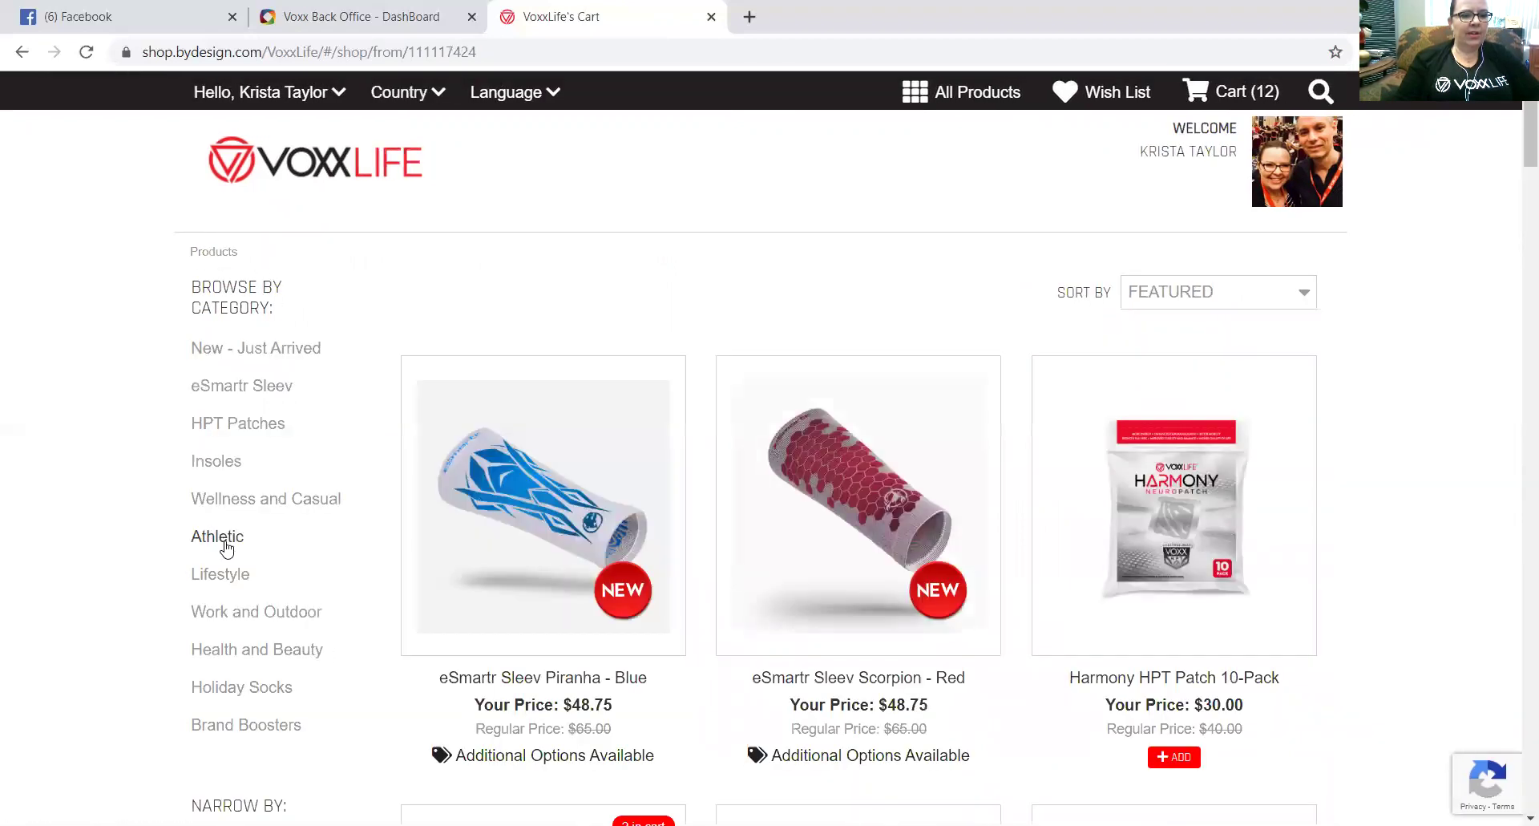
{"action": "left_click", "coordinate": [225, 543]}
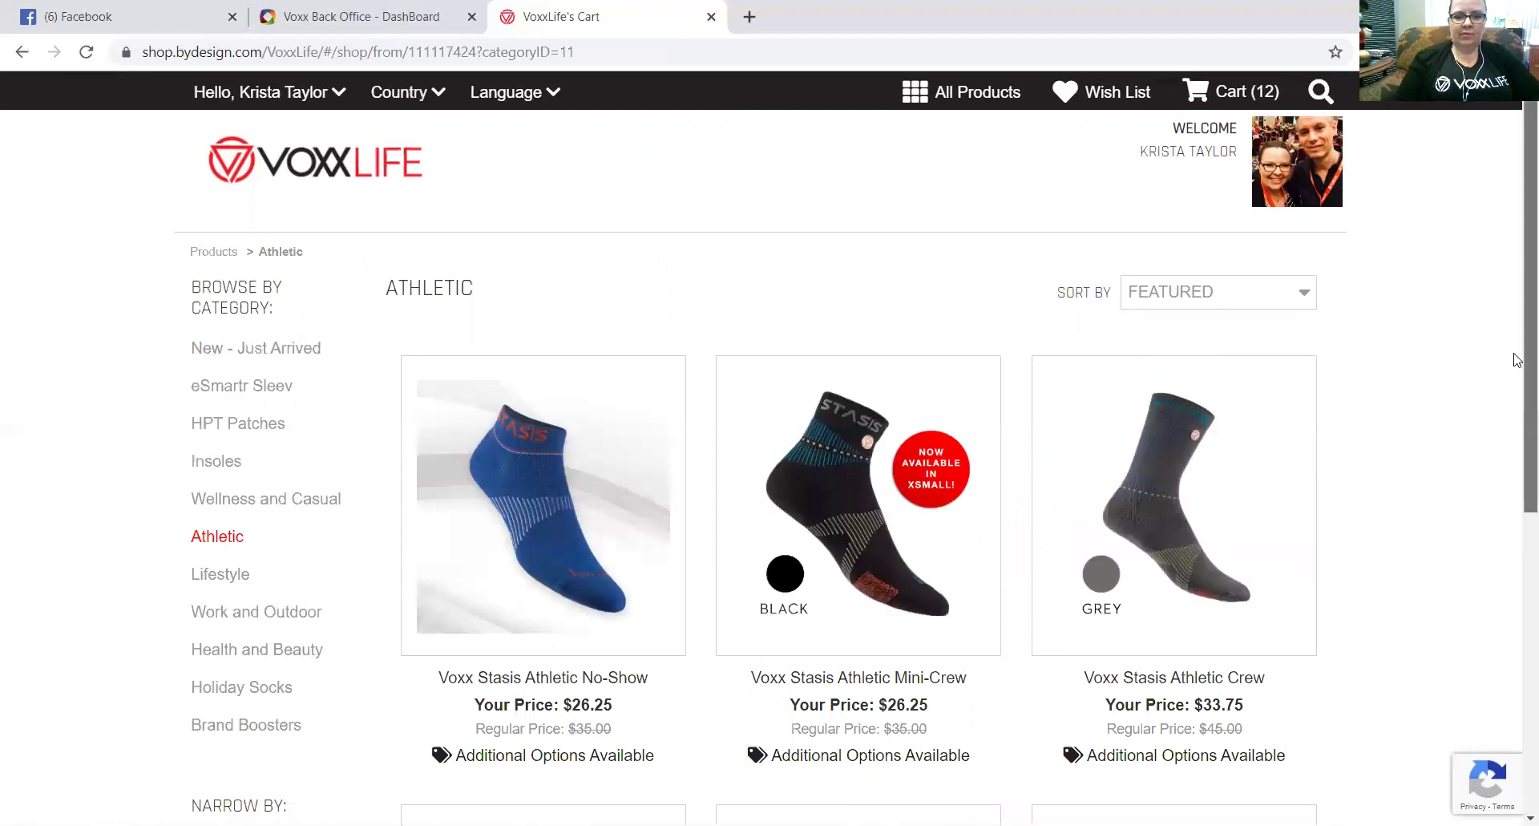
{"action": "scroll", "coordinate": [1515, 481], "scroll_direction": "down", "scroll_amount": 4}
{"action": "scroll", "coordinate": [1516, 519], "scroll_direction": "down", "scroll_amount": 2}
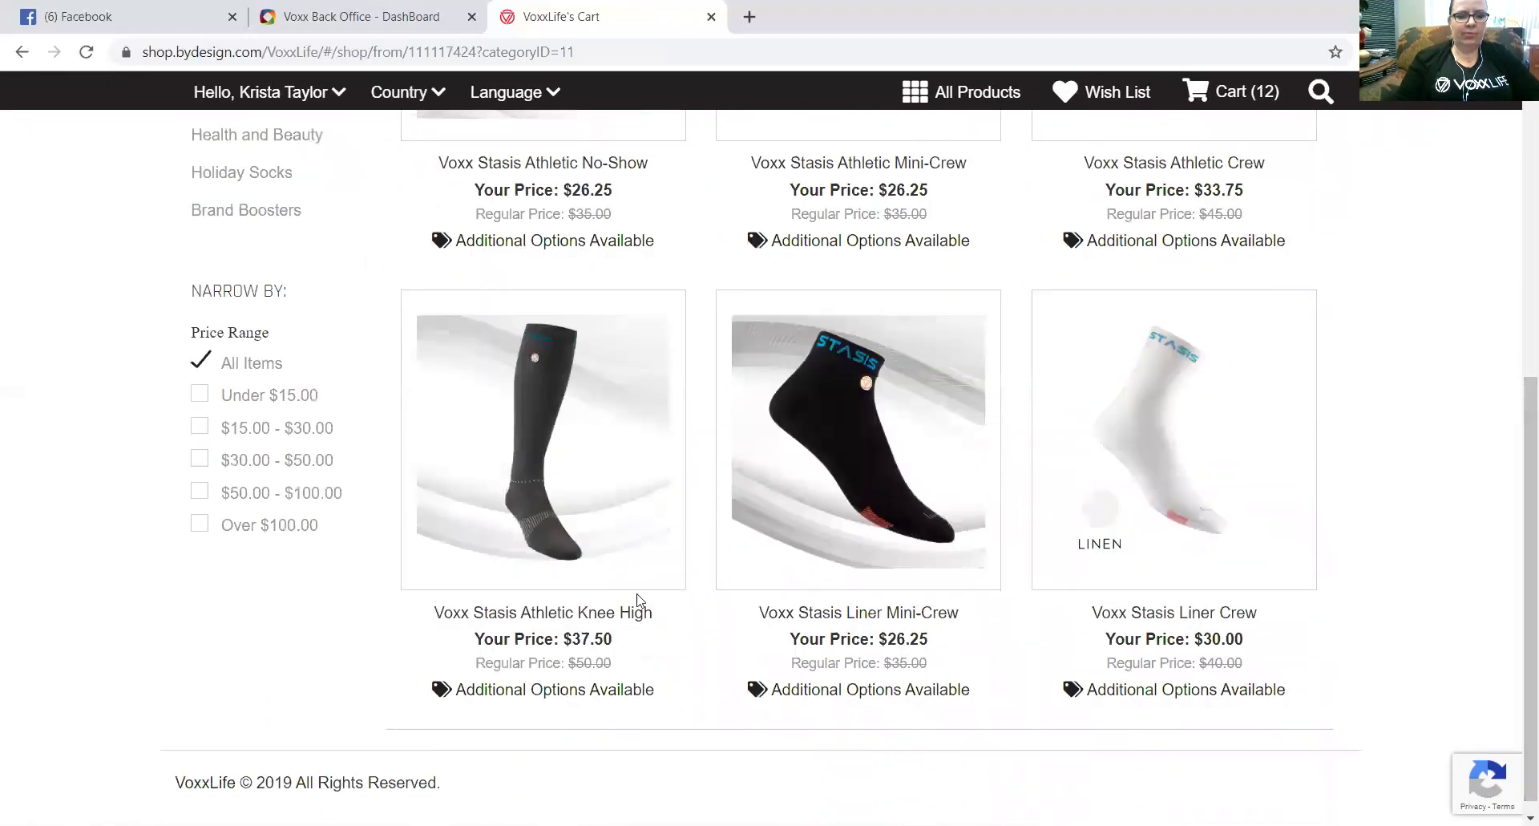
{"action": "mouse_move", "coordinate": [555, 504]}
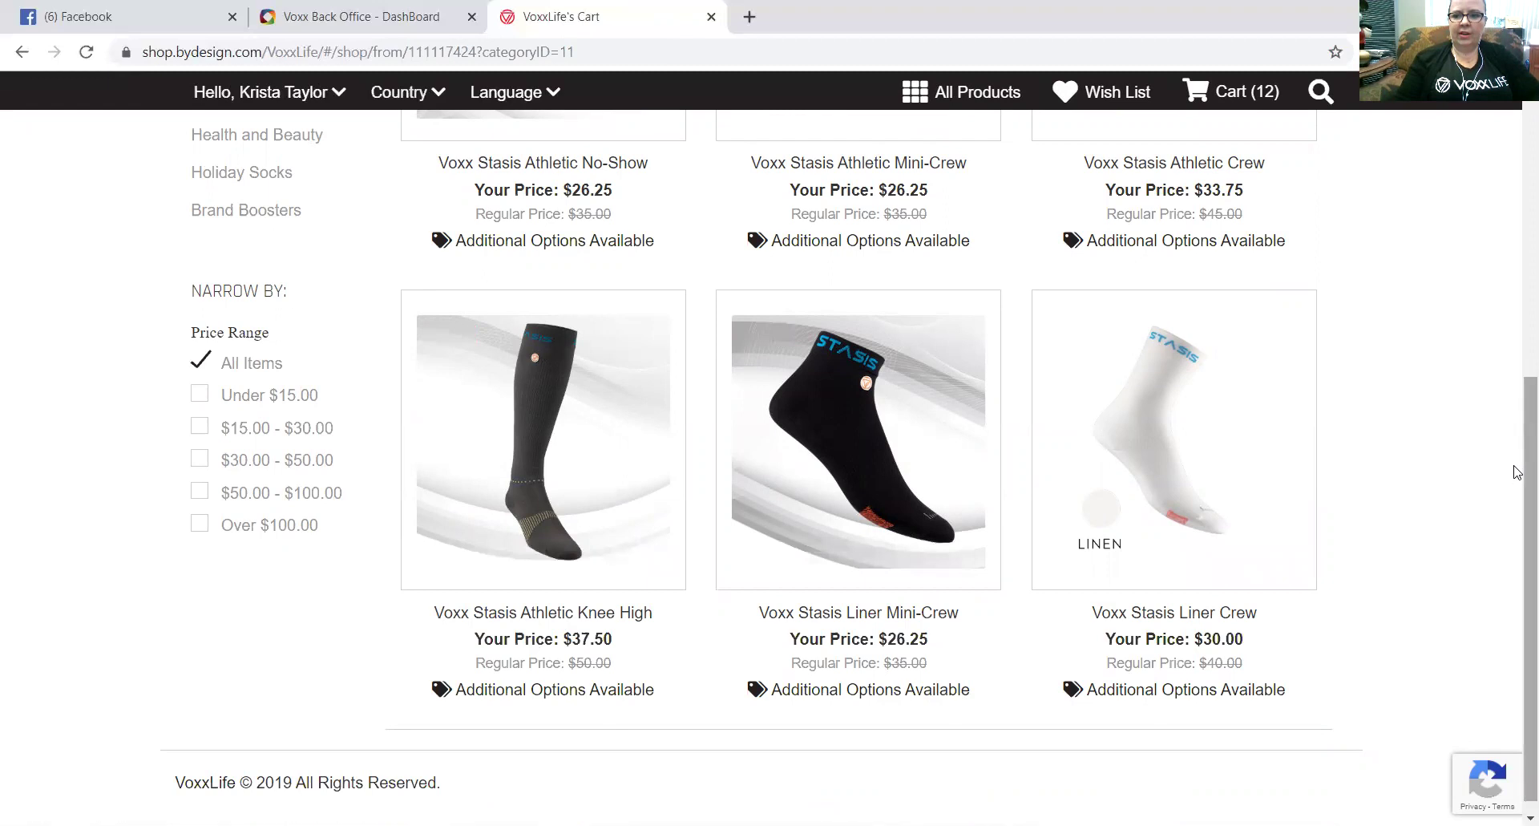
{"action": "scroll", "coordinate": [1517, 463], "scroll_direction": "up", "scroll_amount": 4}
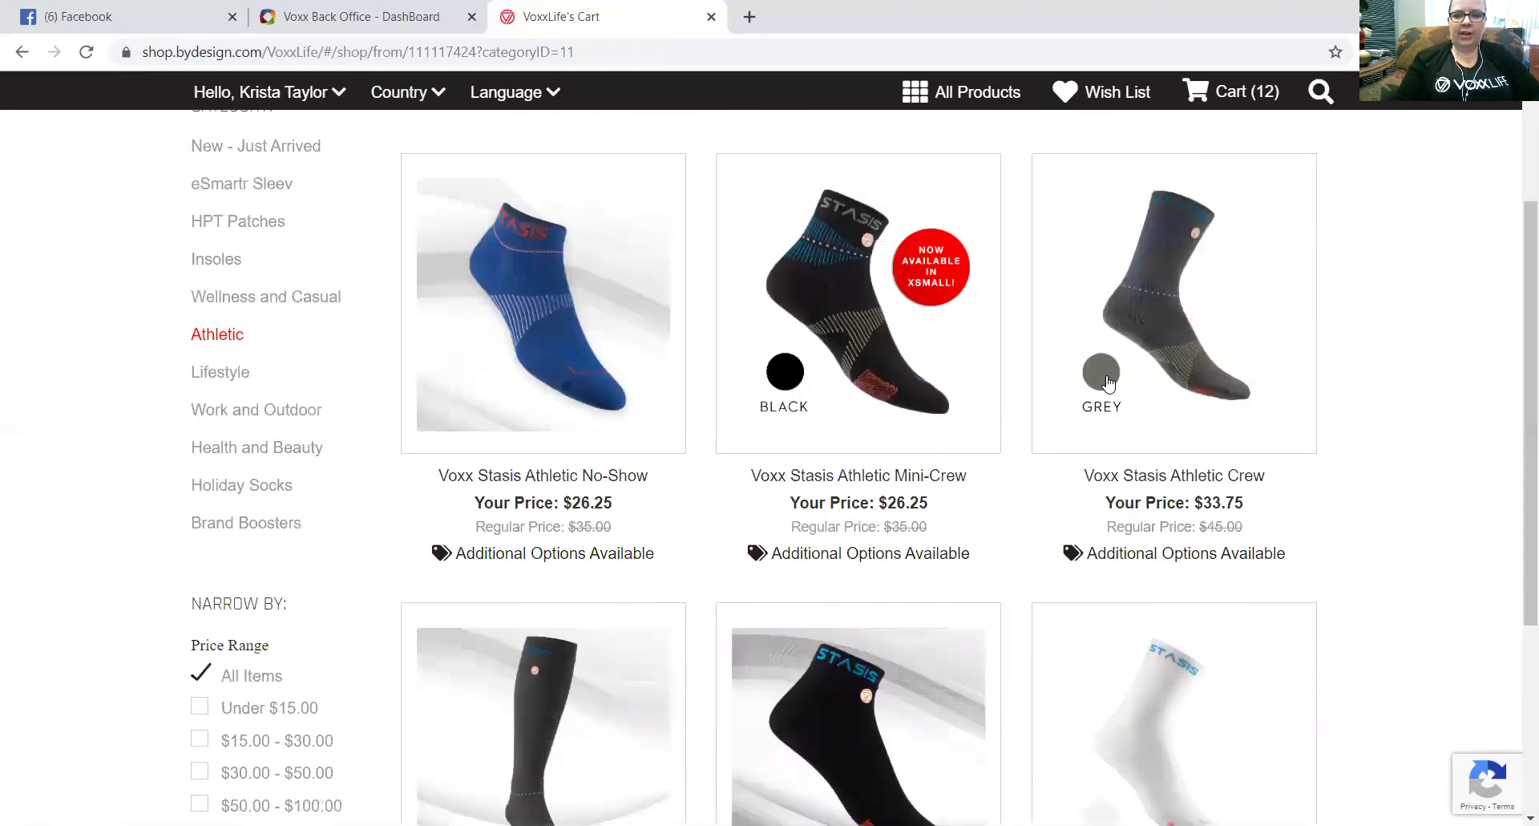
{"action": "left_click", "coordinate": [1173, 378]}
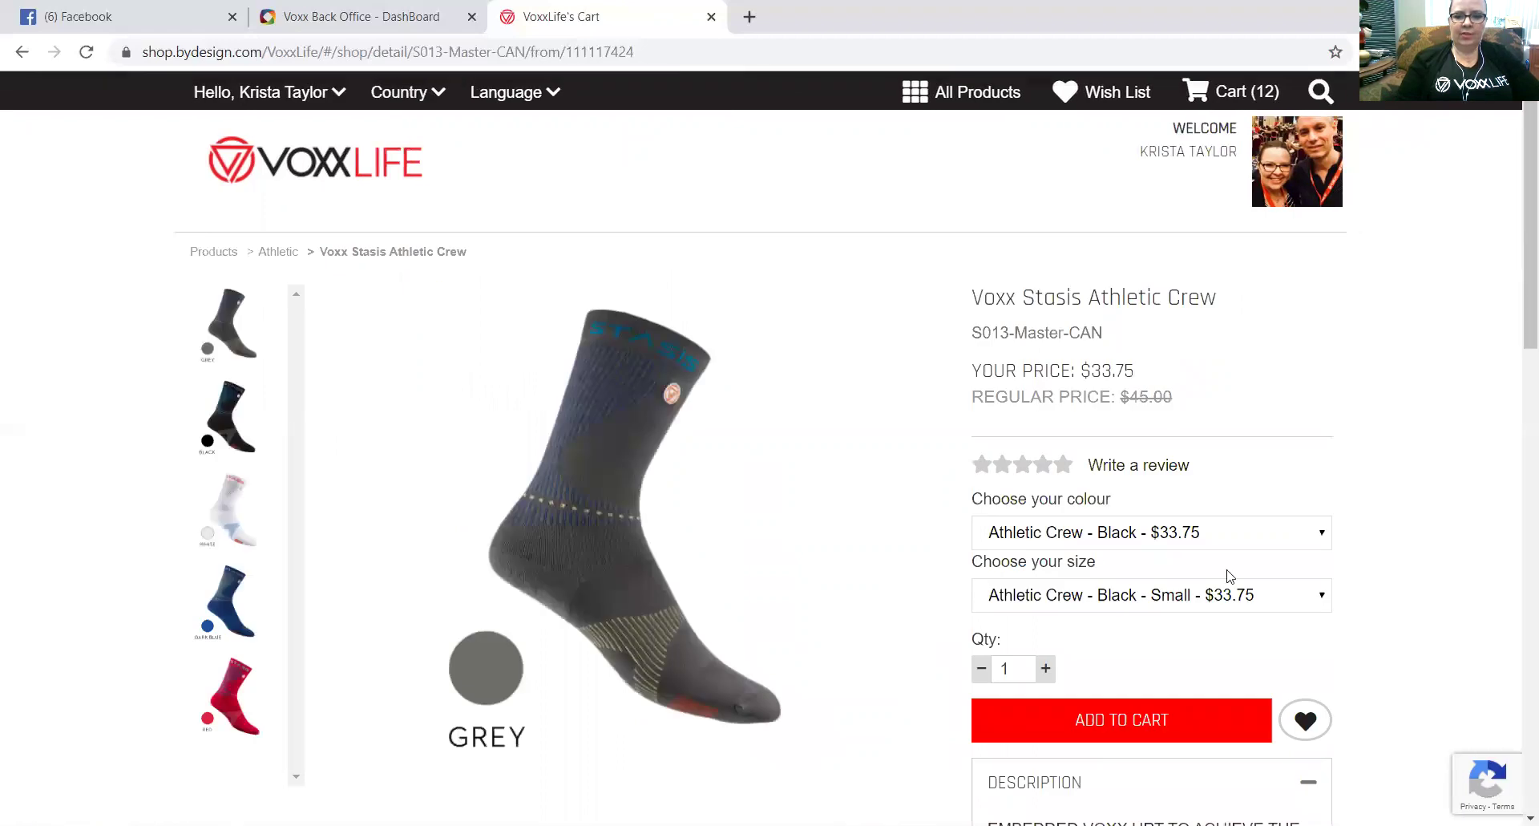
{"action": "left_click", "coordinate": [1156, 603]}
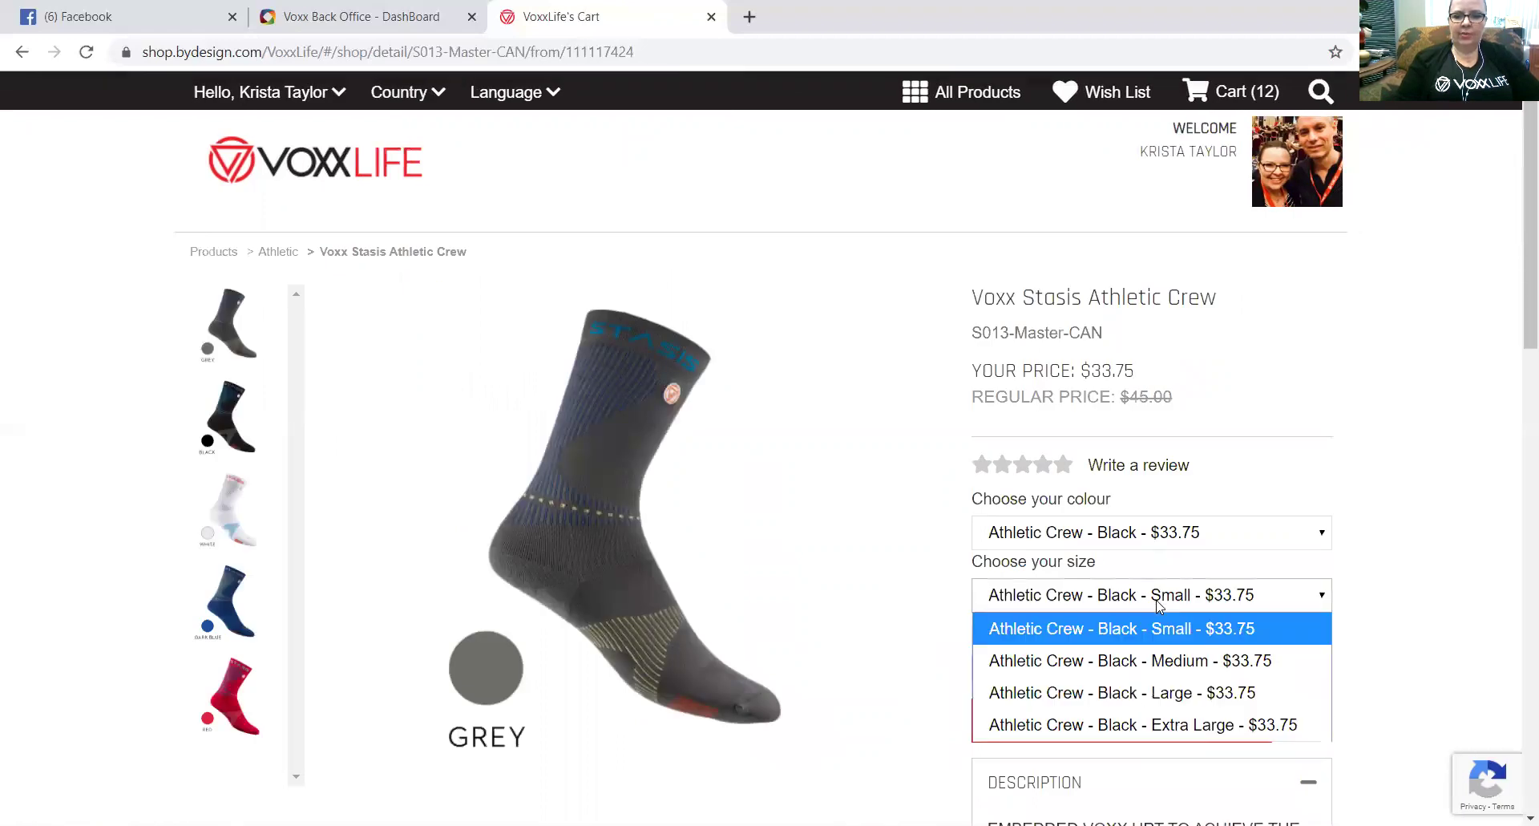
{"action": "left_click", "coordinate": [1017, 692]}
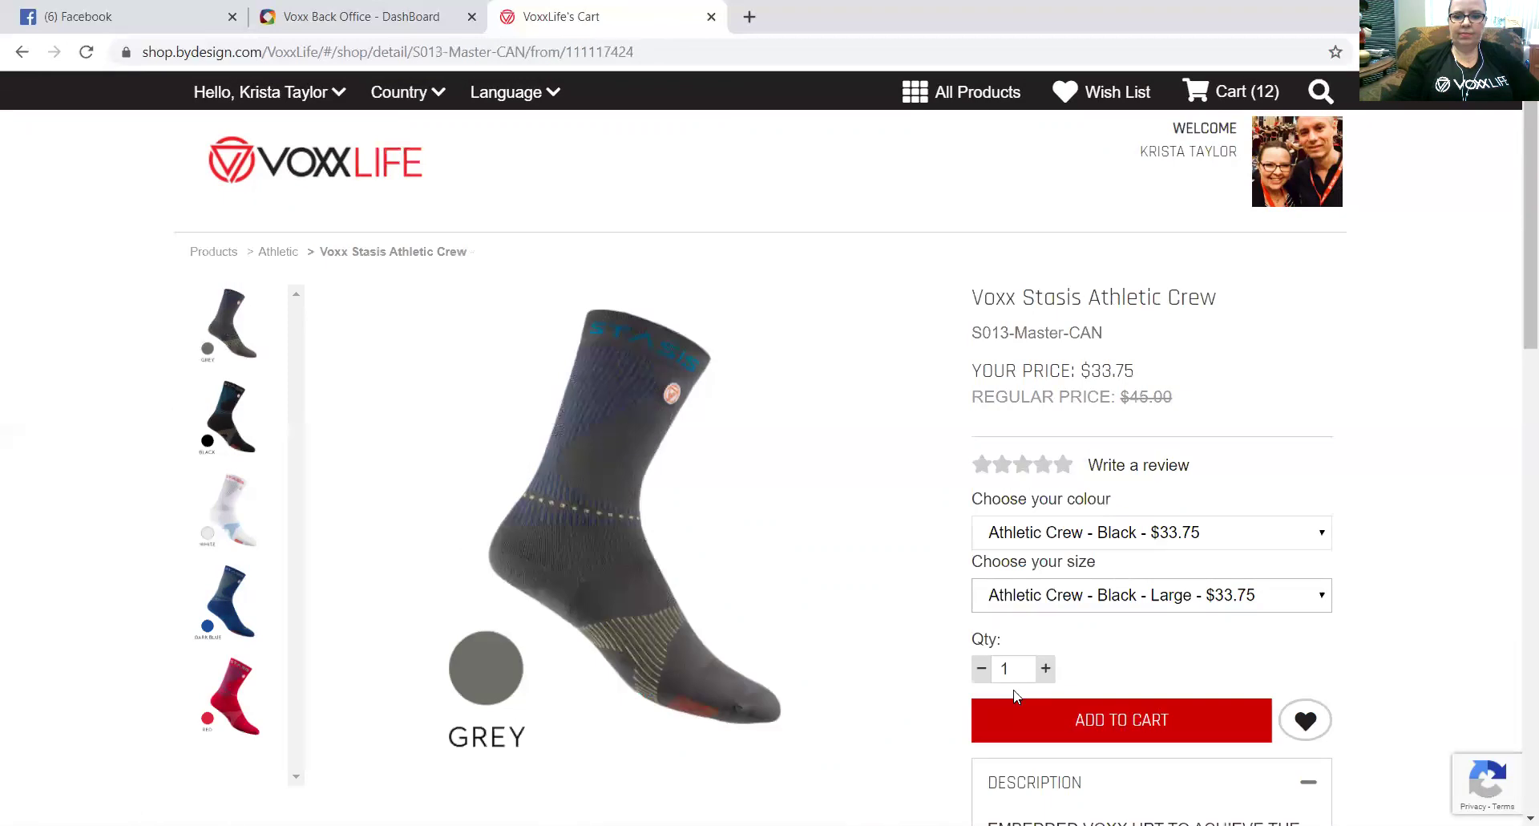
{"action": "left_click", "coordinate": [1054, 720]}
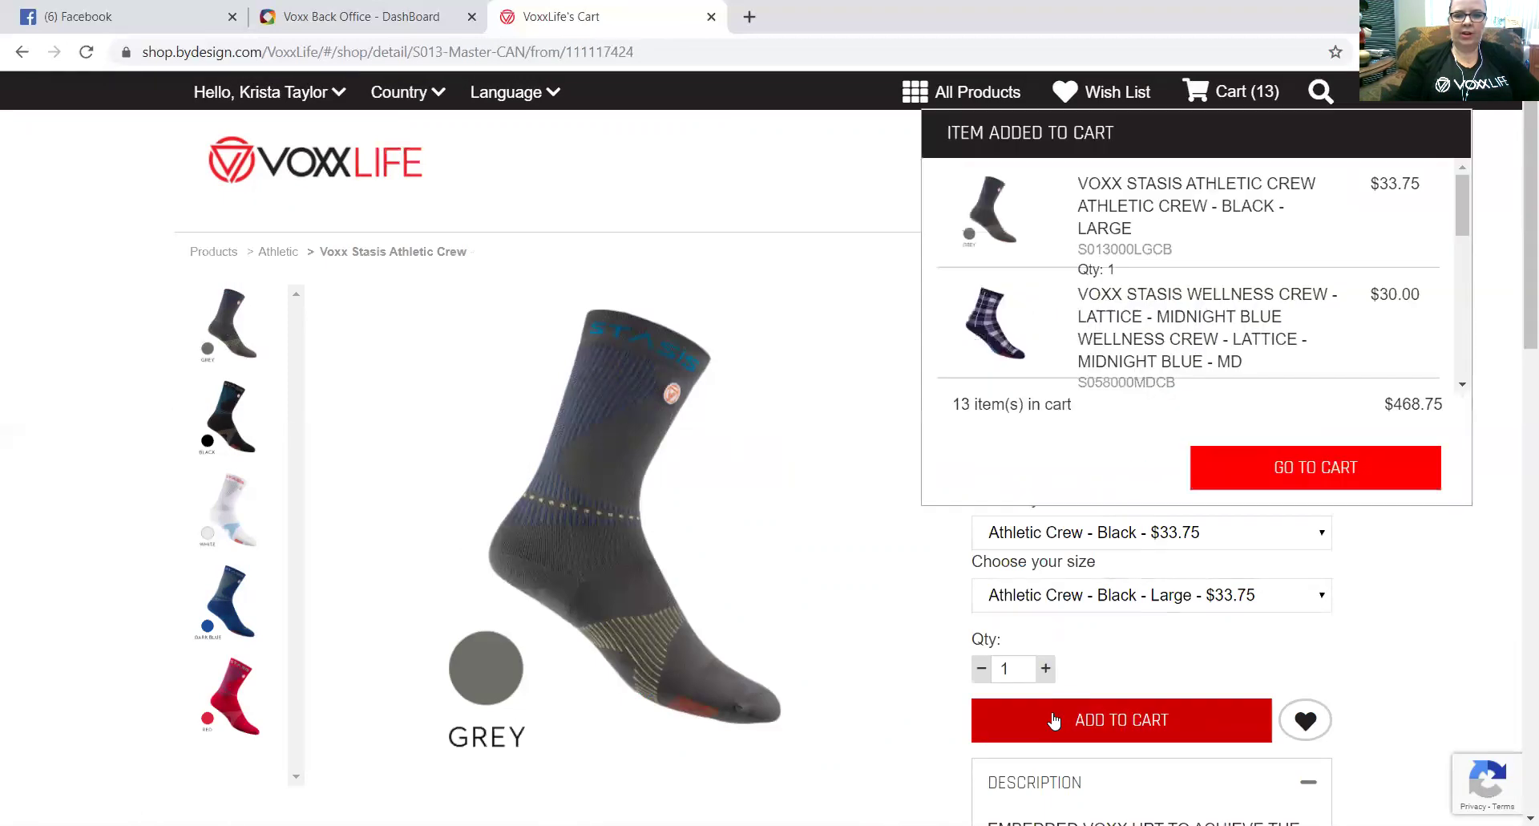
Find the VoxxLuxe Womens Merino Dress Sock in the Lifestyle category and add one in Oxford to the cart.
{"action": "left_click", "coordinate": [225, 260]}
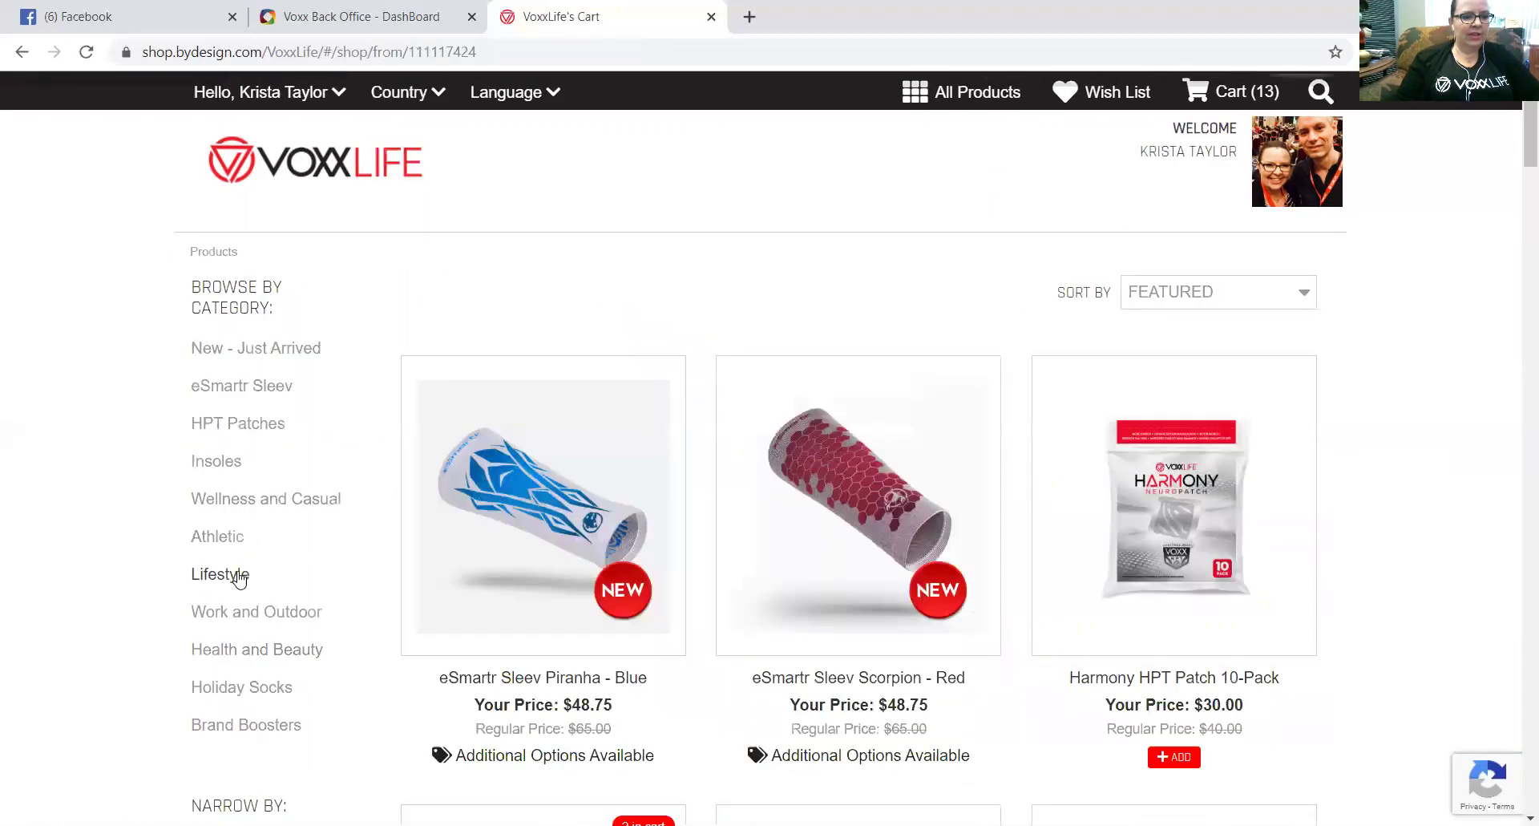
{"action": "left_click", "coordinate": [237, 575]}
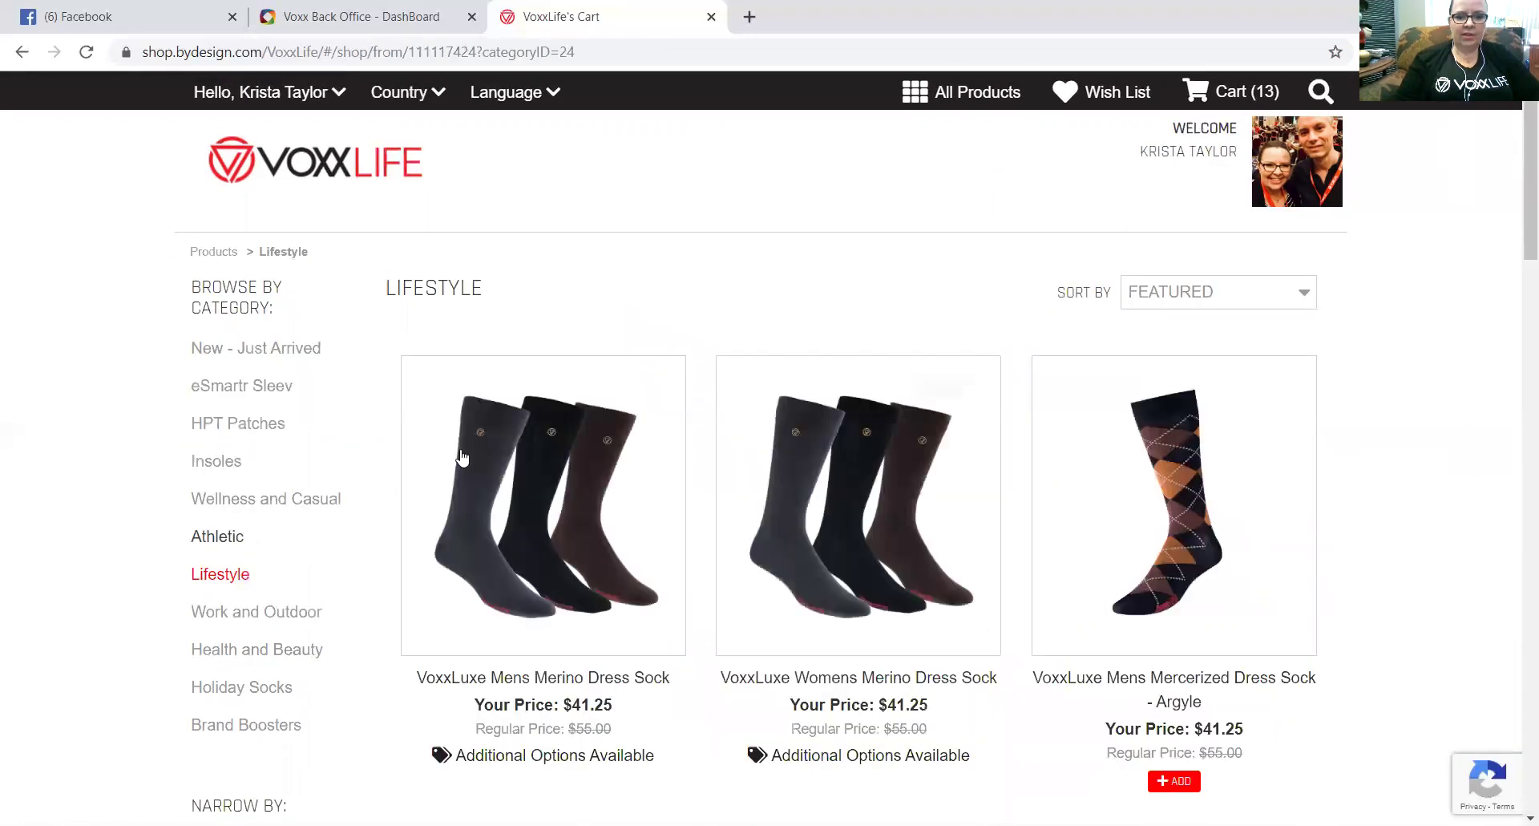
{"action": "mouse_move", "coordinate": [1115, 588]}
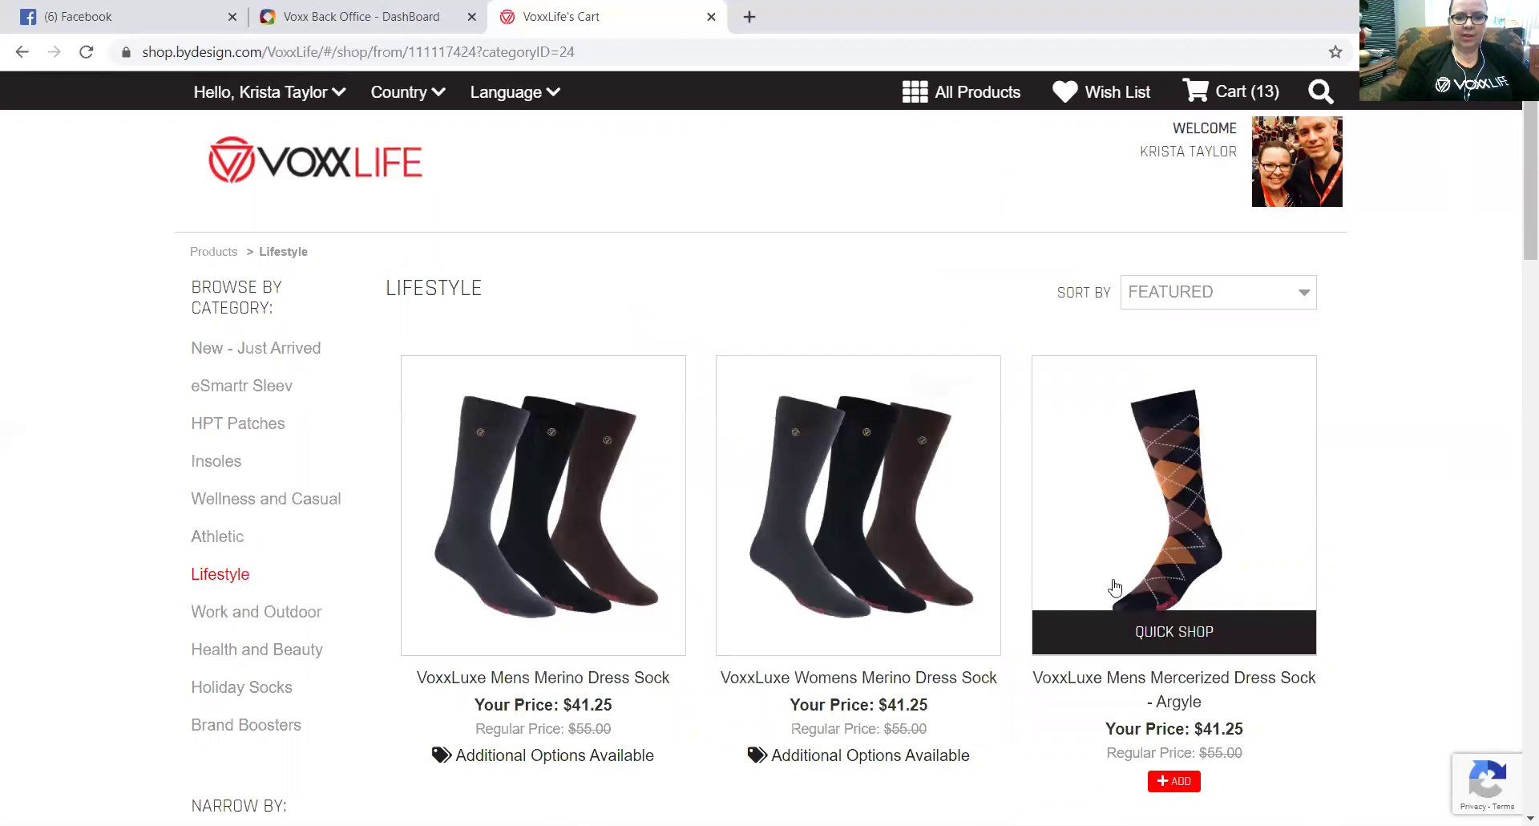
{"action": "mouse_move", "coordinate": [989, 561]}
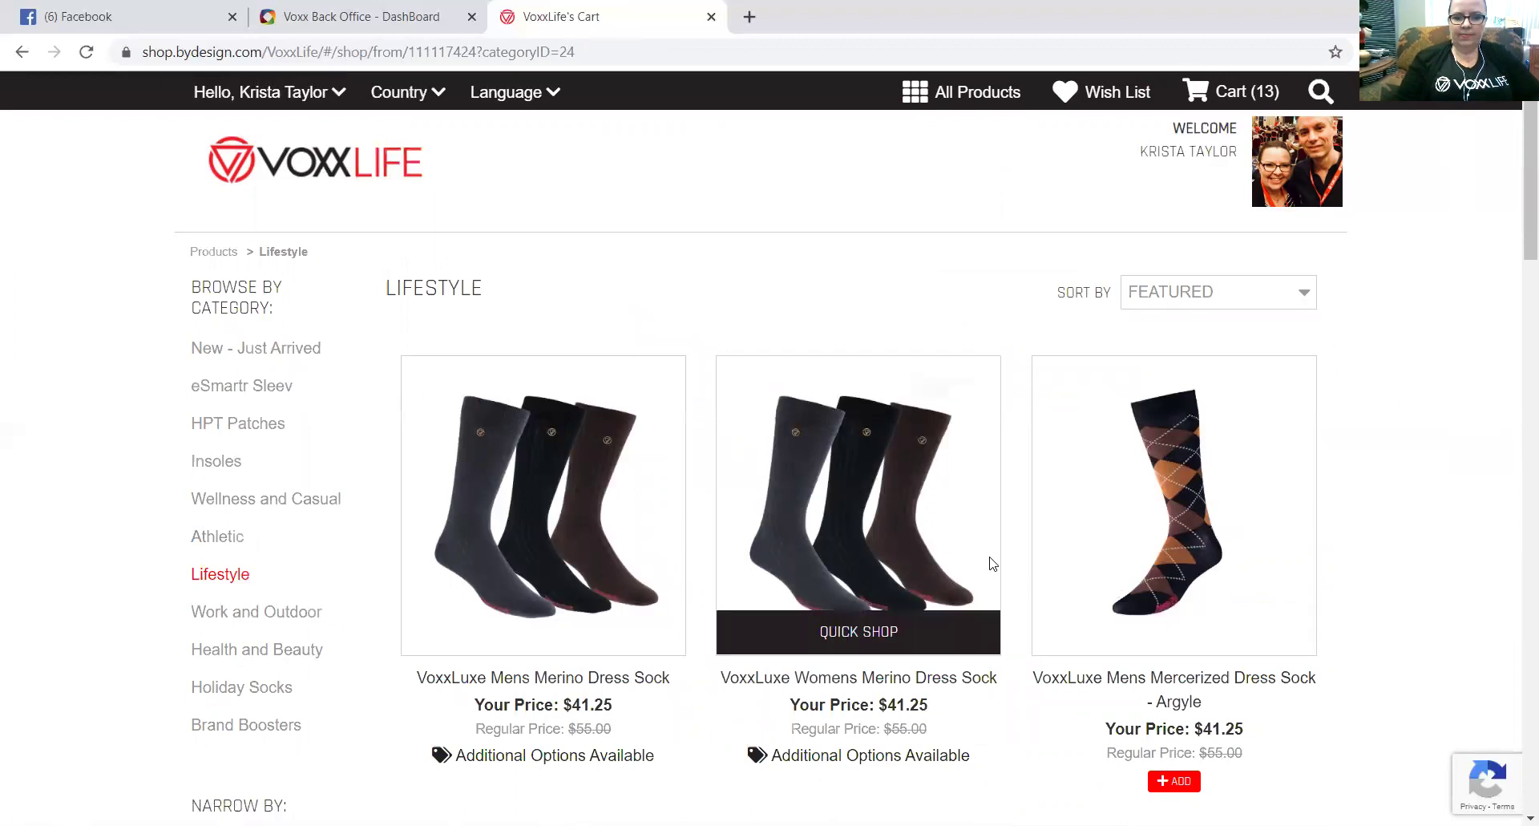
{"action": "left_click", "coordinate": [868, 538]}
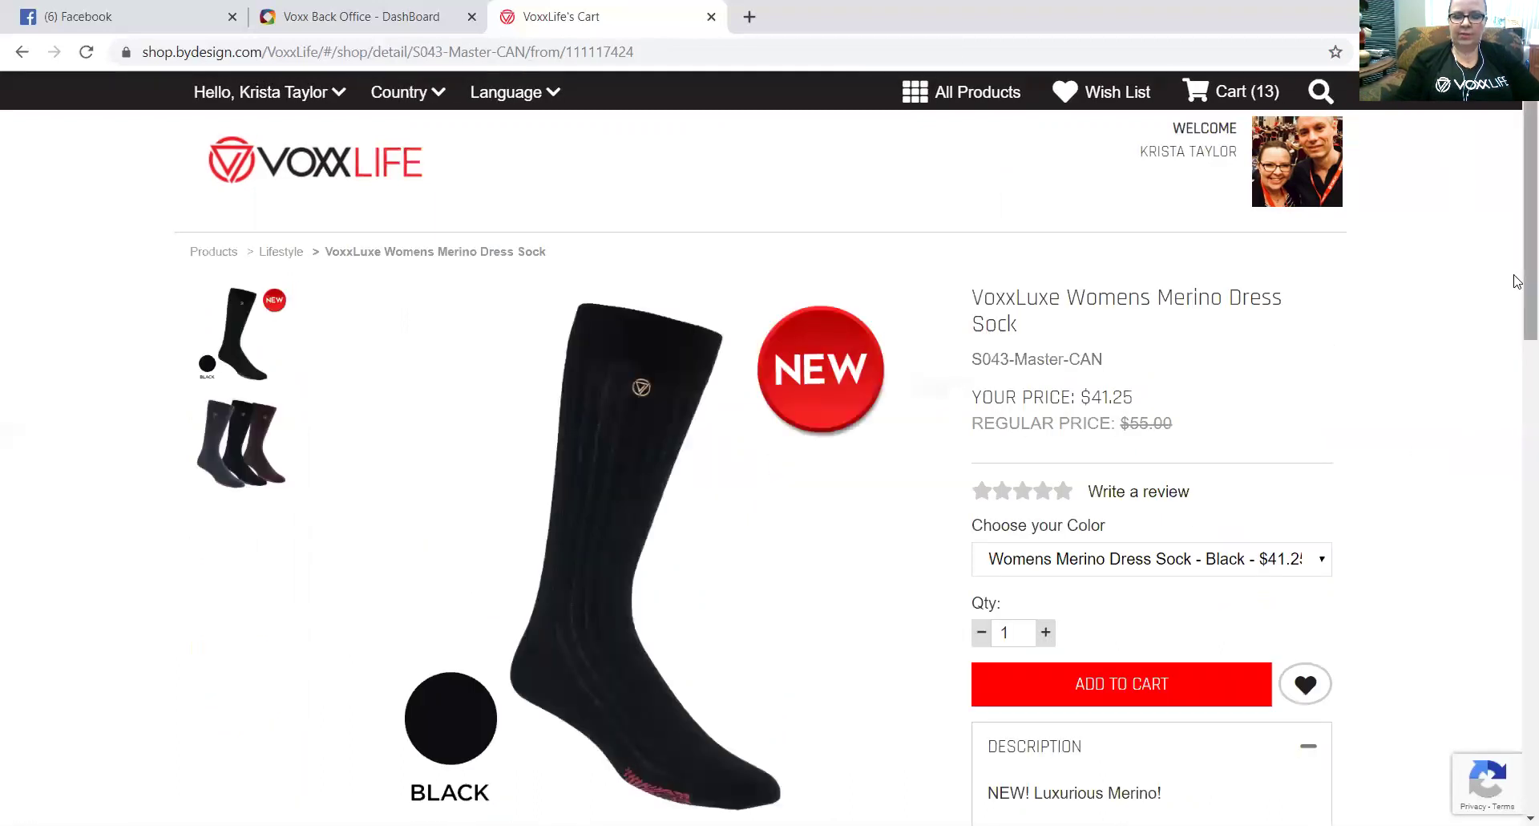
{"action": "left_click_drag", "start_coordinate": [1517, 281], "coordinate": [1518, 369]}
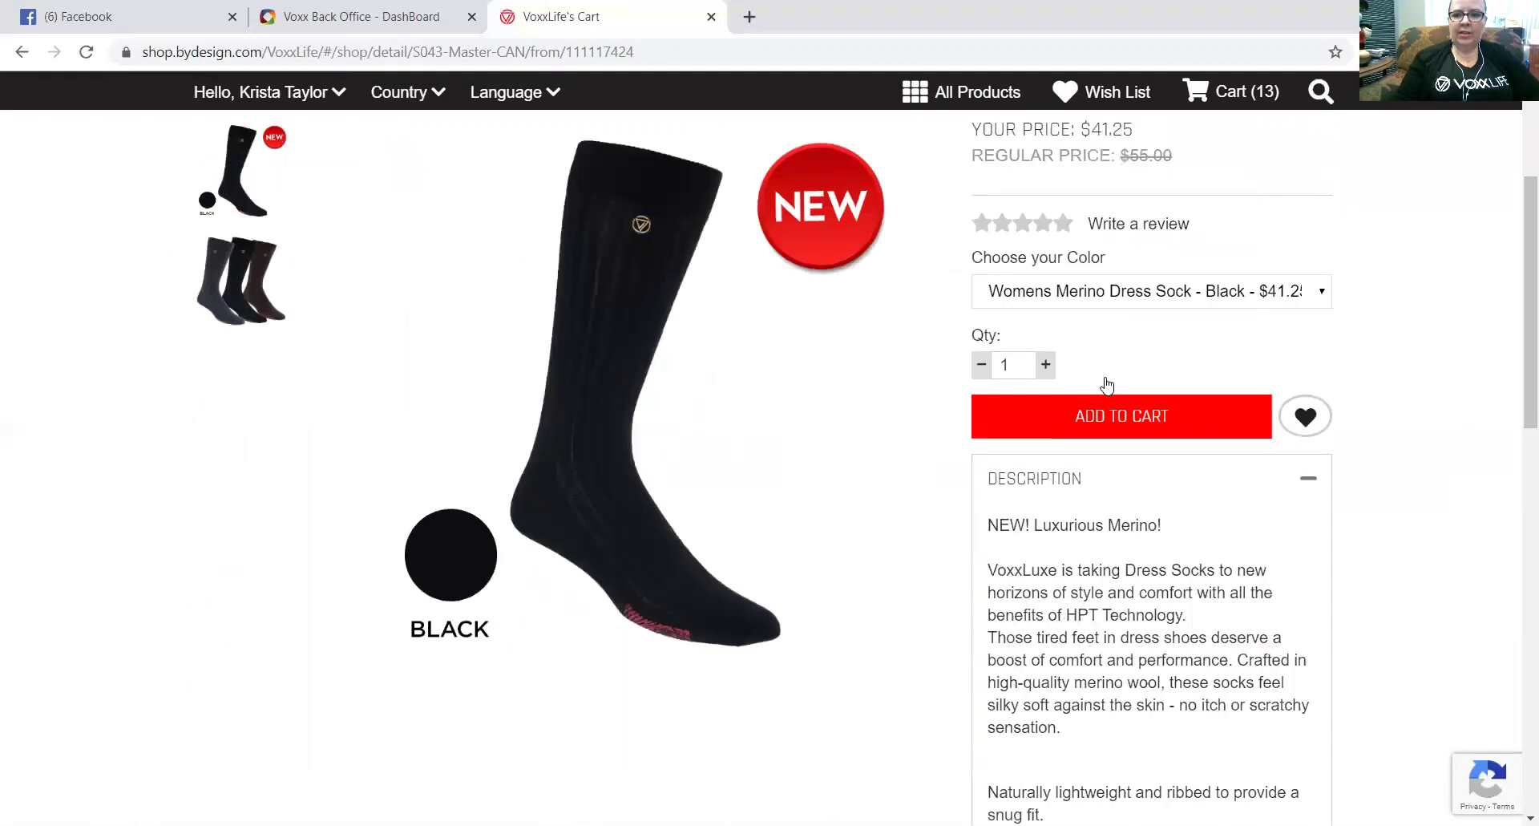
{"action": "left_click", "coordinate": [1137, 308]}
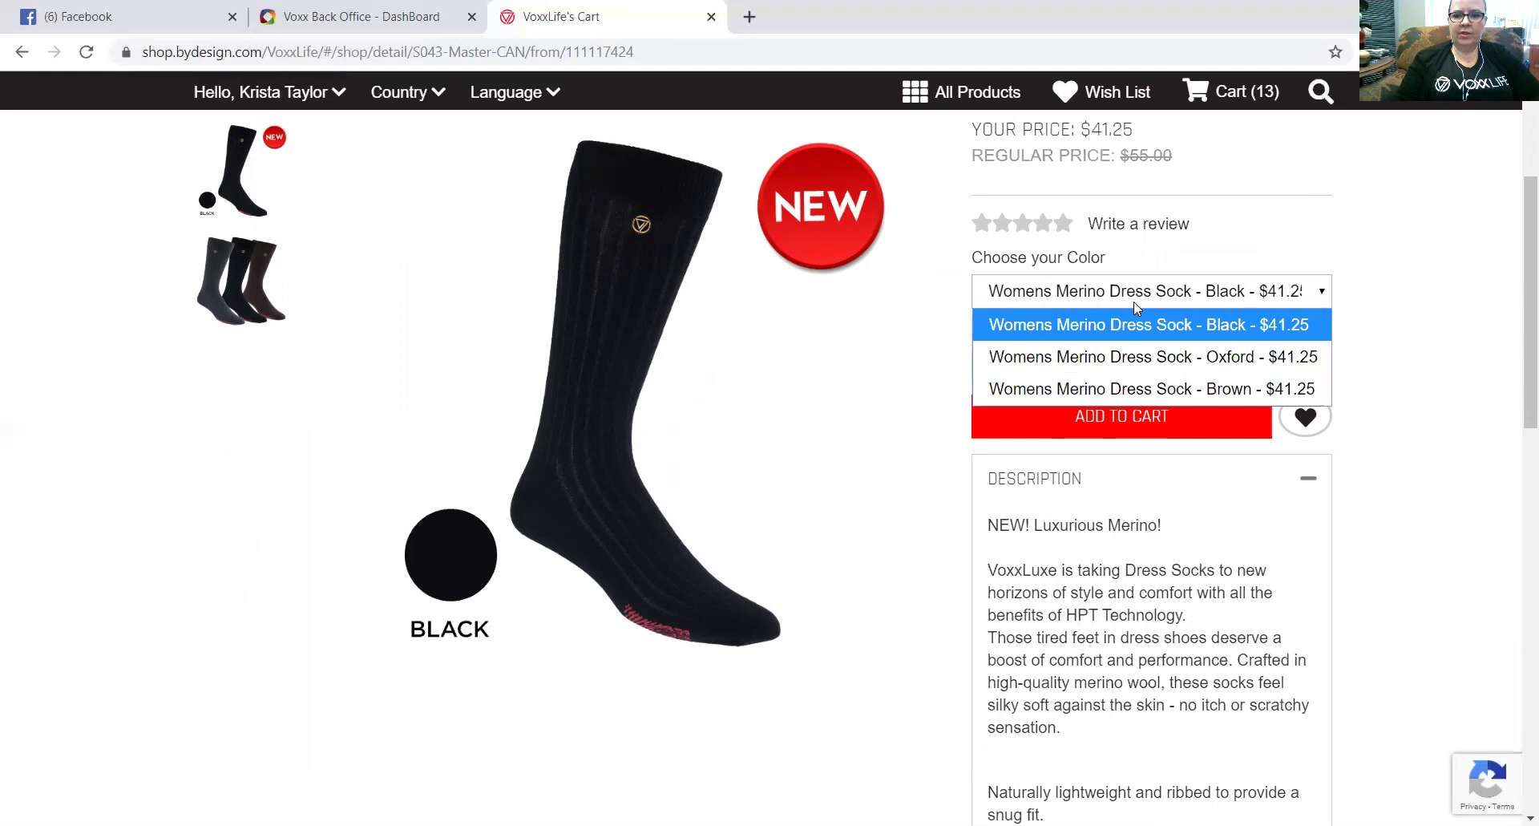
{"action": "left_click", "coordinate": [1150, 354]}
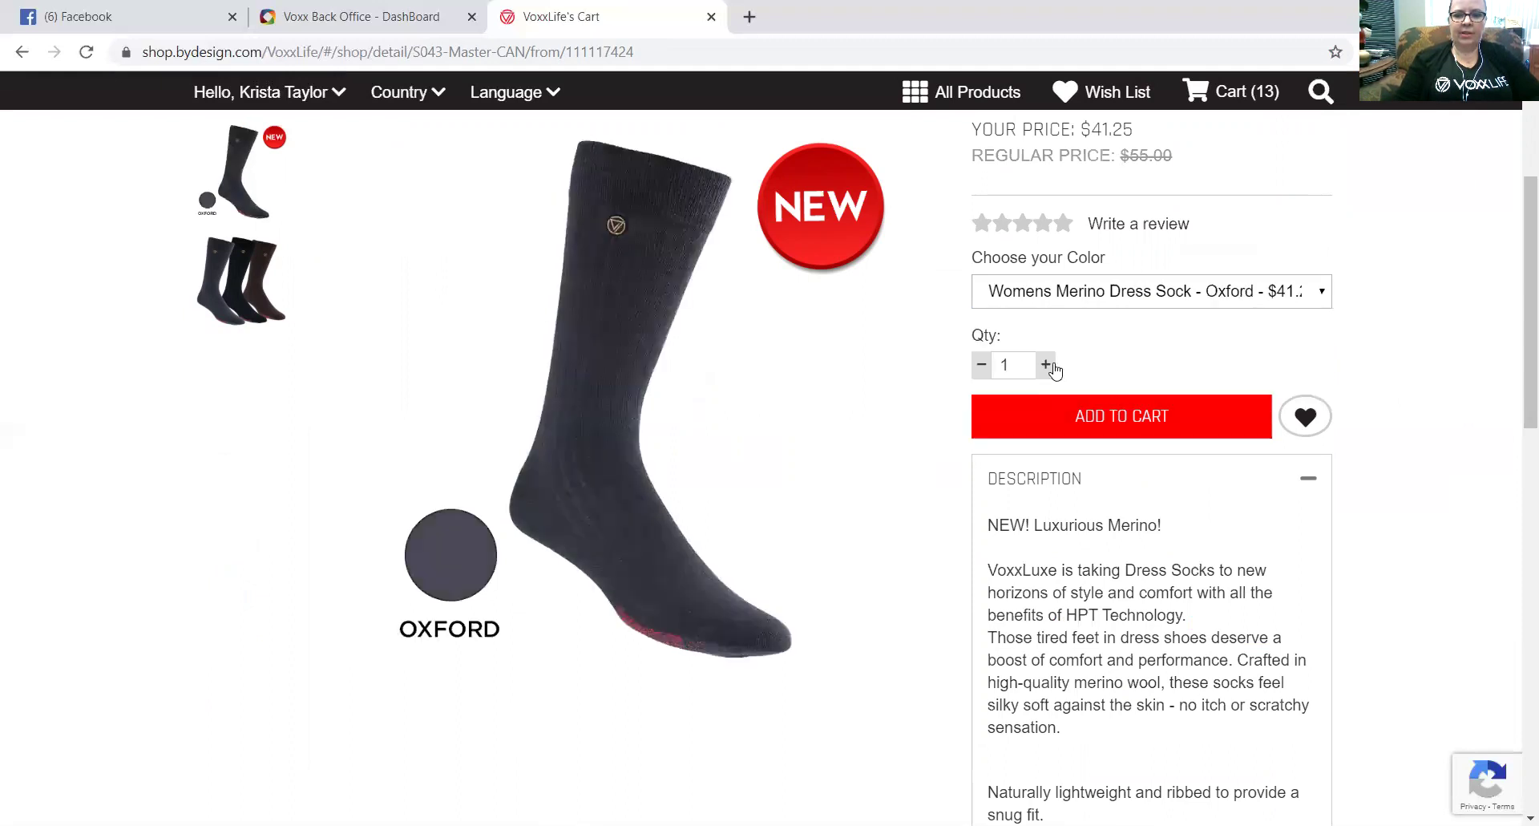
{"action": "left_click", "coordinate": [1060, 420]}
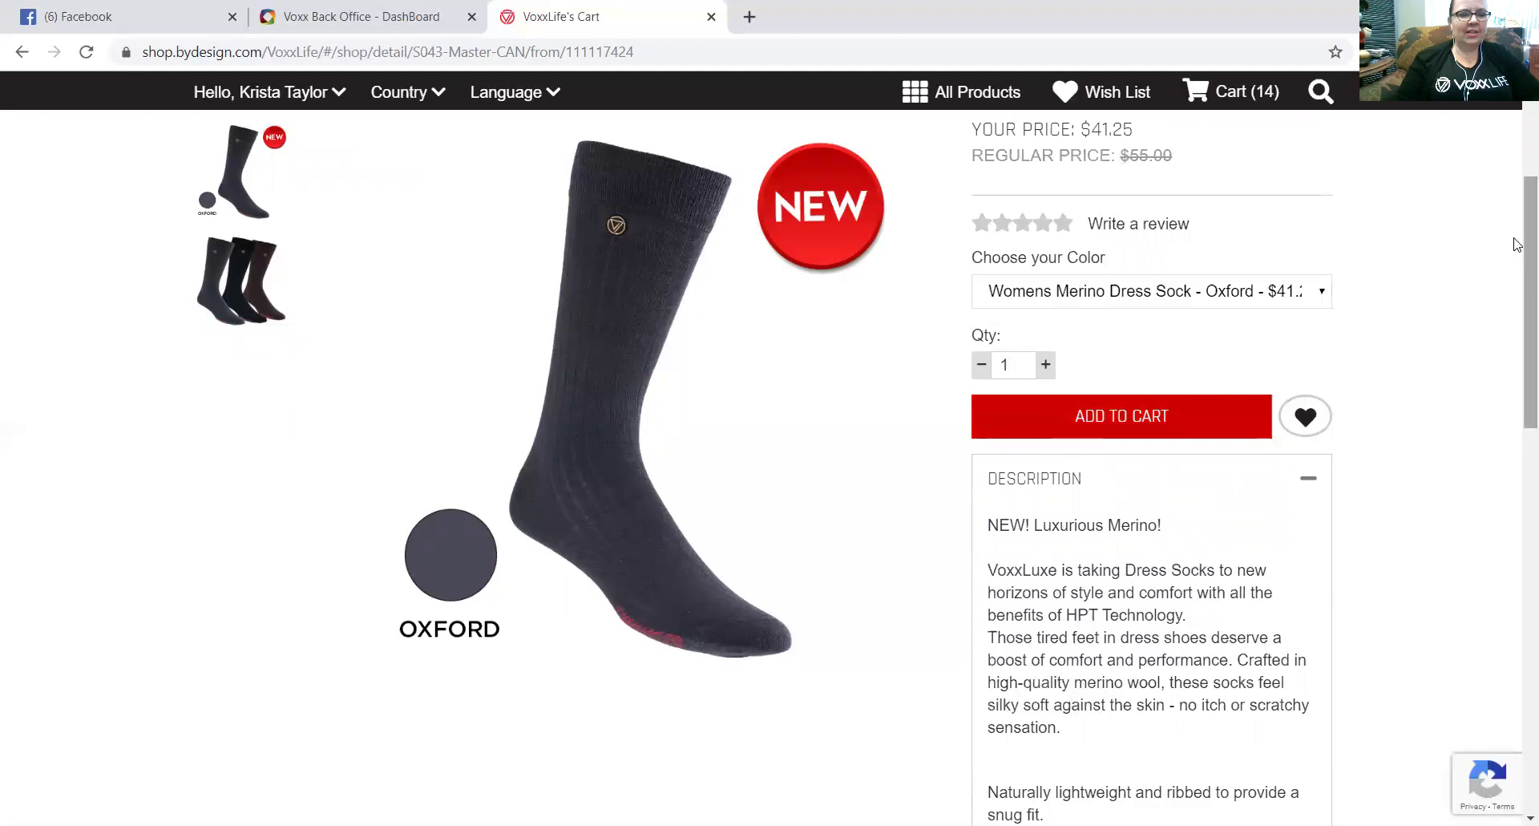
Return to the Lifestyle category and add one VoxxLuxe Mens Mercerized Dress Sock - Argyle to the cart.
{"action": "scroll", "coordinate": [1517, 265], "scroll_direction": "down", "scroll_amount": 1}
{"action": "left_click_drag", "start_coordinate": [1517, 264], "coordinate": [1517, 172]}
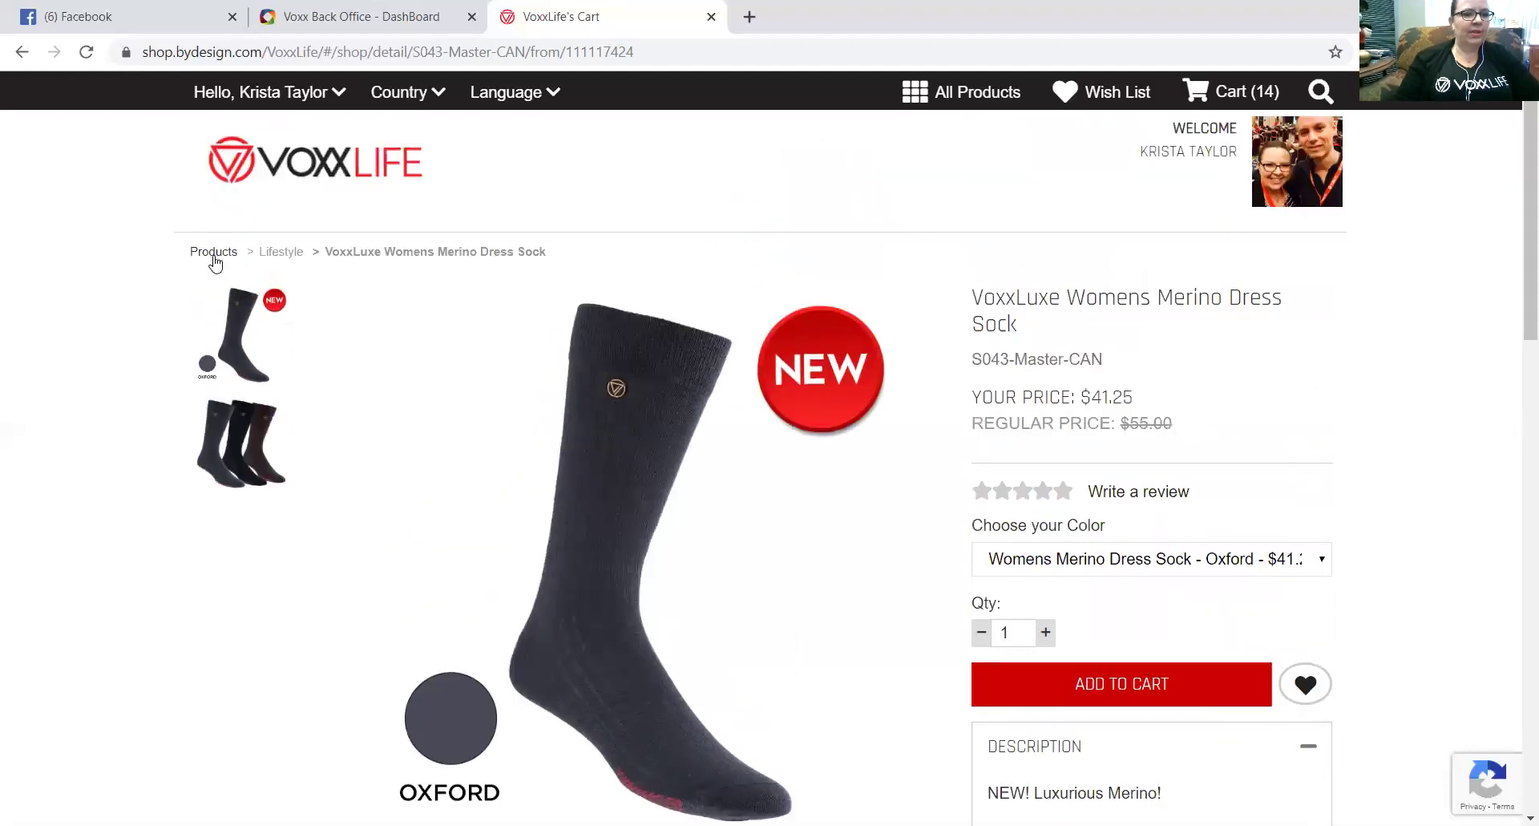
{"action": "left_click", "coordinate": [277, 252]}
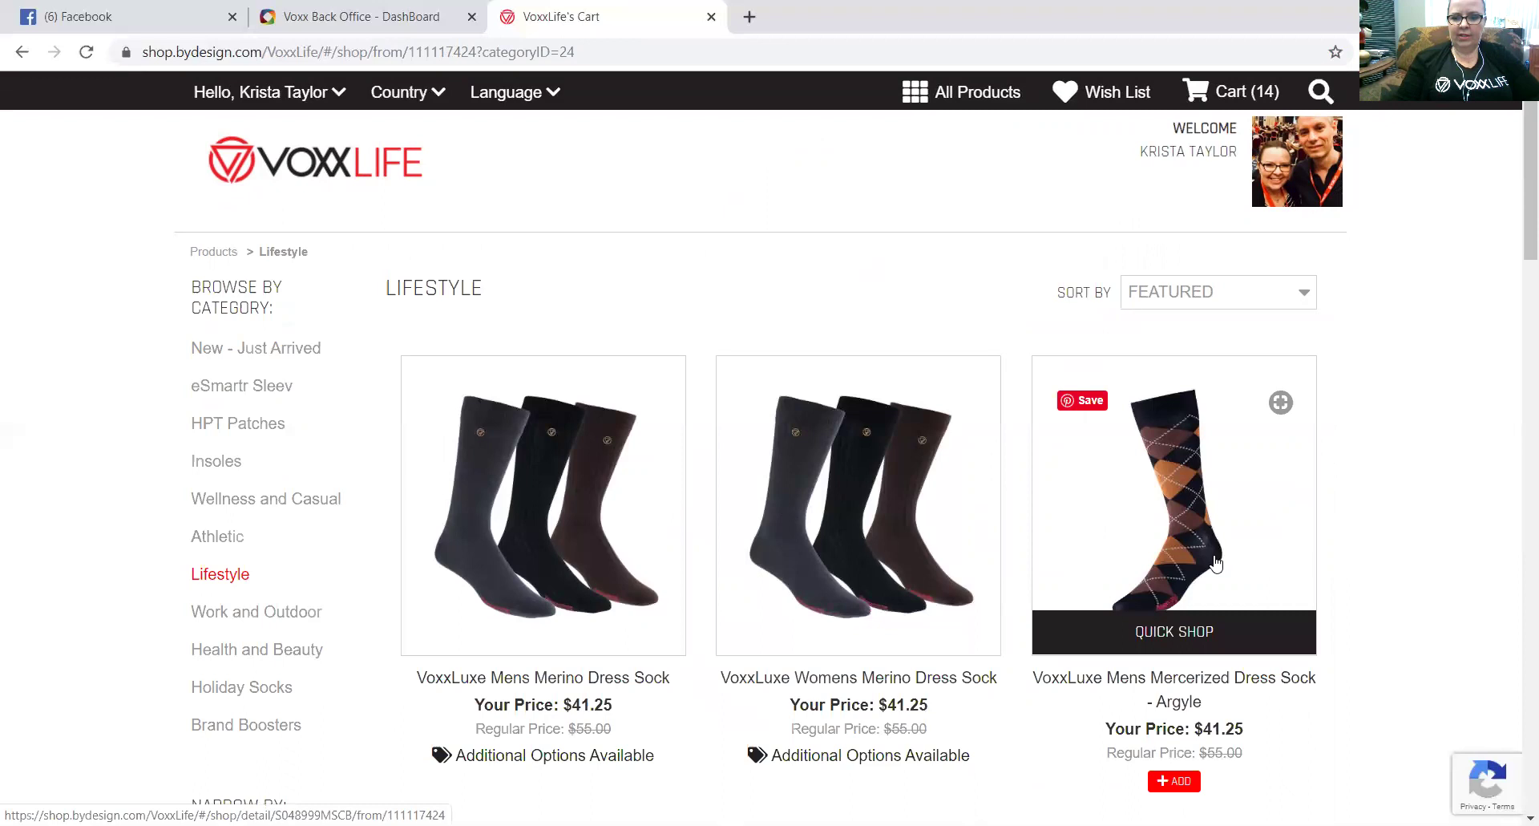
{"action": "left_click", "coordinate": [1216, 563]}
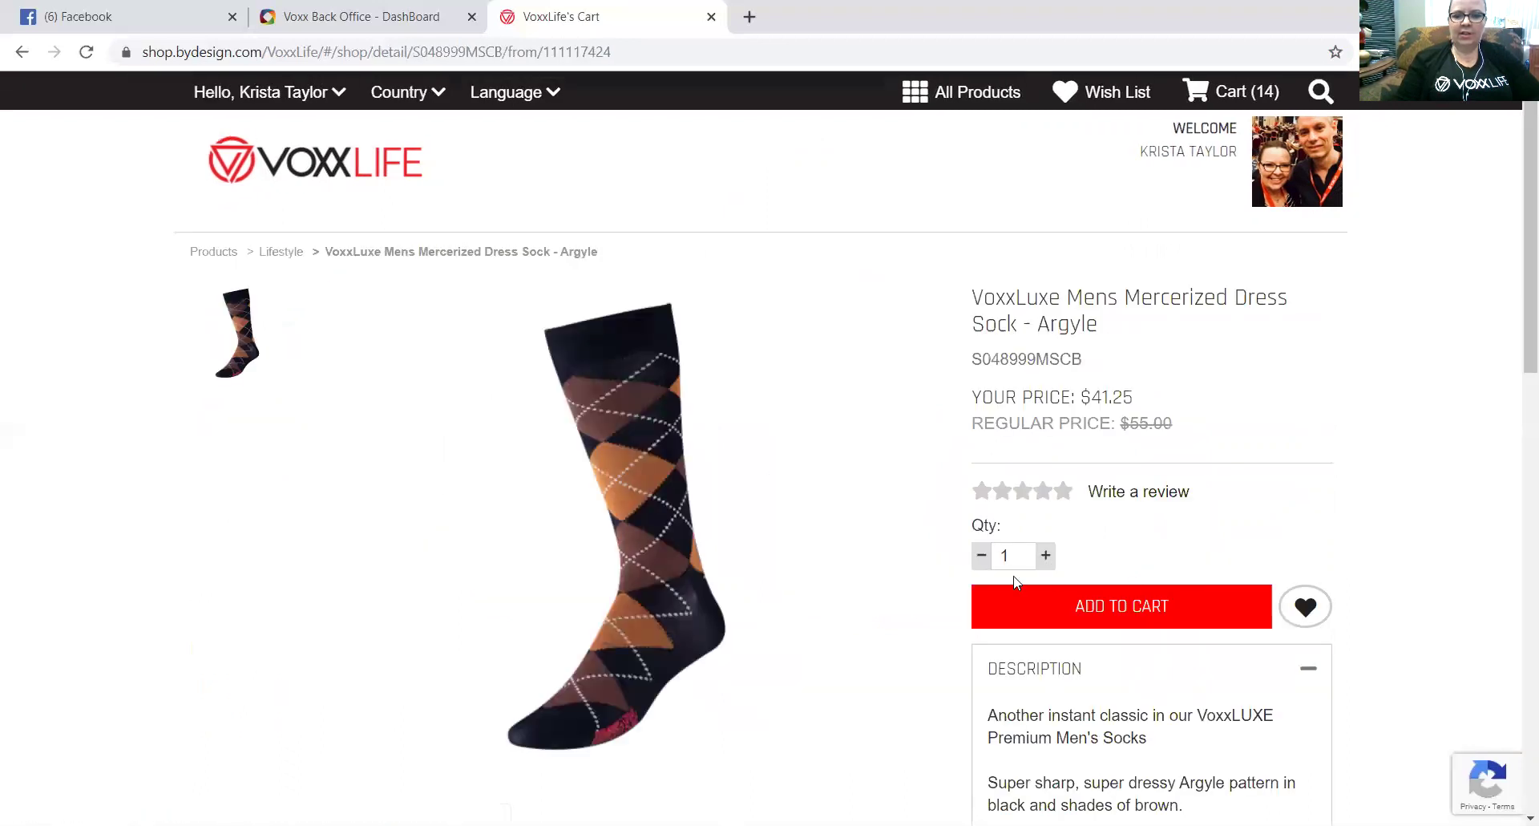
{"action": "left_click", "coordinate": [1095, 616]}
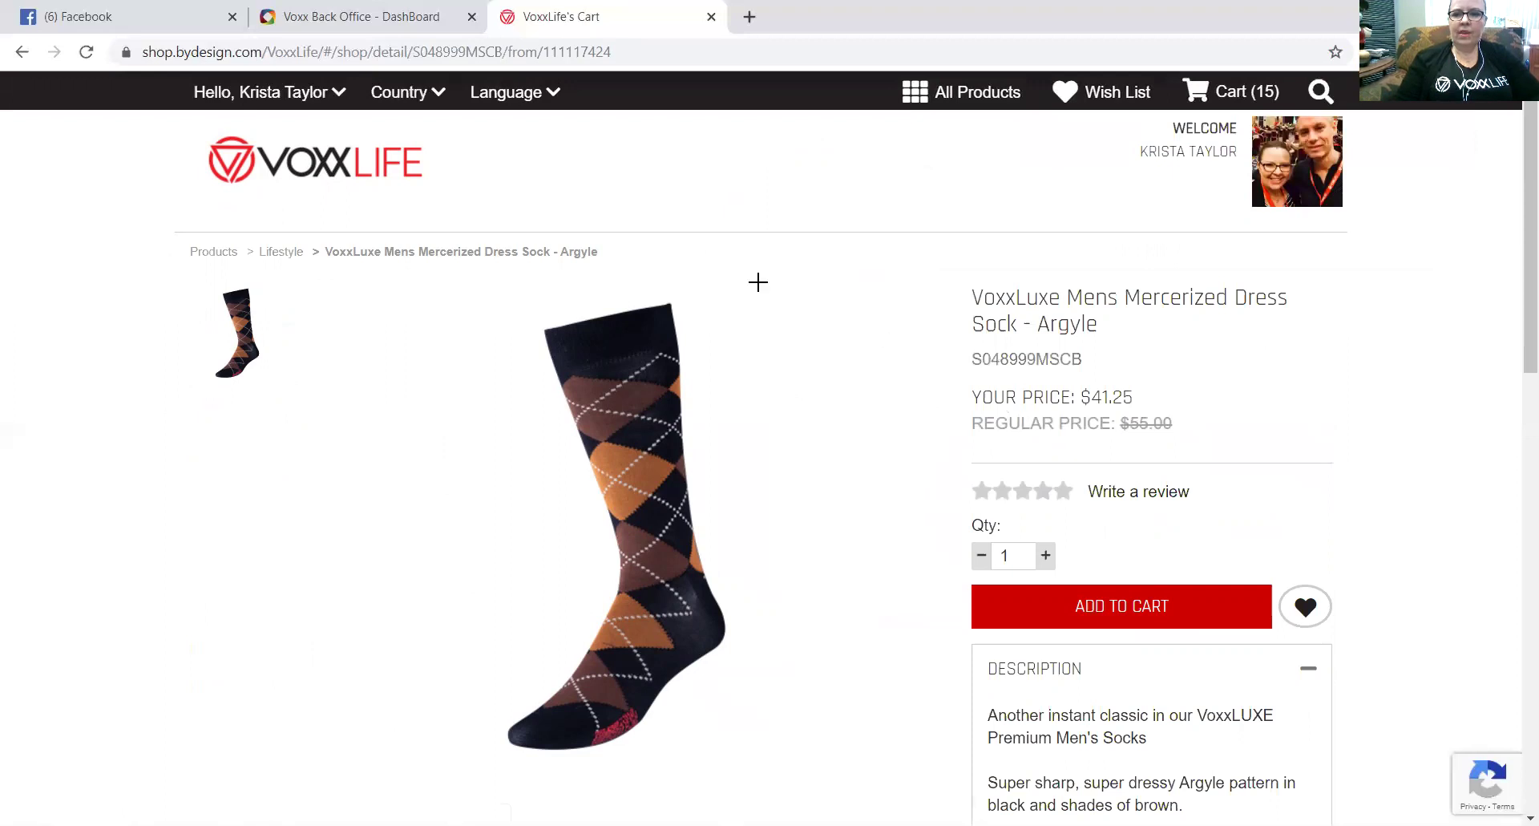
Open the shopping cart and review the listed items, quantities and prices down to the subtotal.
{"action": "left_click", "coordinate": [1236, 100]}
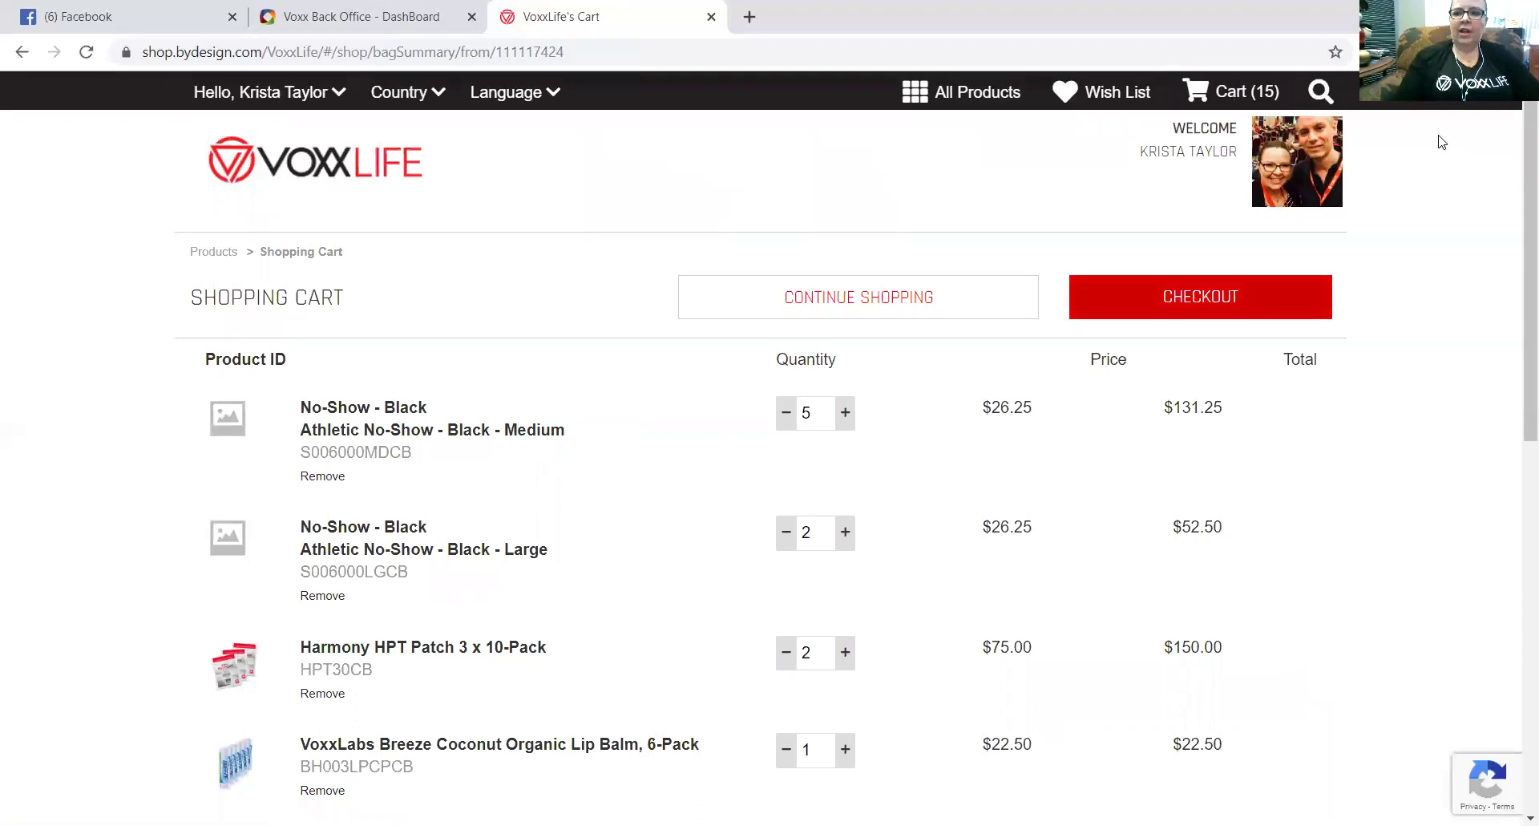
{"action": "left_click_drag", "start_coordinate": [1518, 132], "coordinate": [1518, 489]}
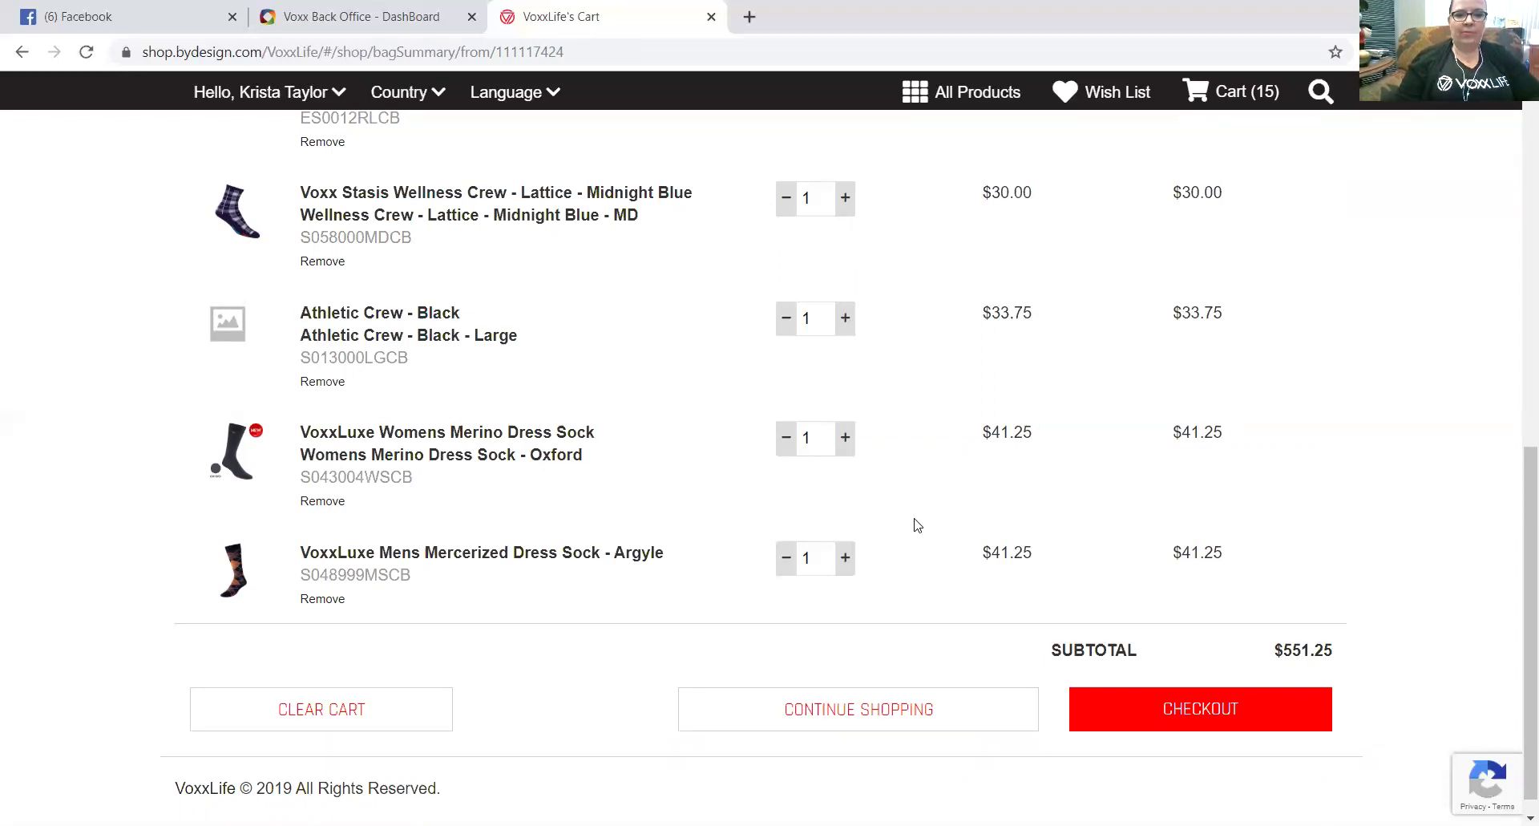
Increase the cart quantities to 2 for the VoxxLuxe Mens Mercerized Dress Sock - Argyle and 6 for the Athletic No-Show - Black - Medium.
{"action": "left_click", "coordinate": [845, 558]}
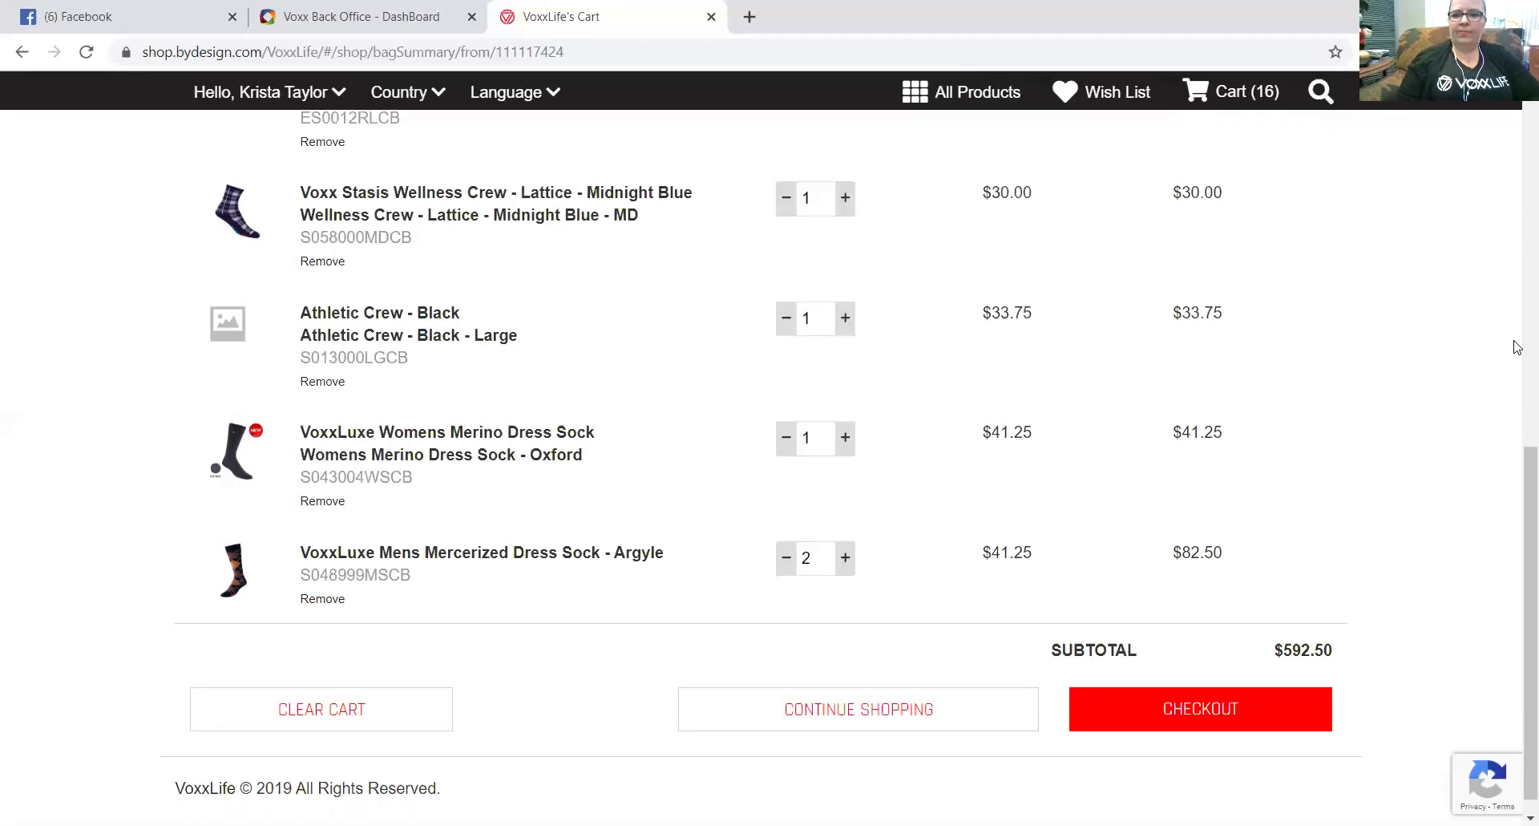
{"action": "left_click_drag", "start_coordinate": [1517, 453], "coordinate": [1517, 168]}
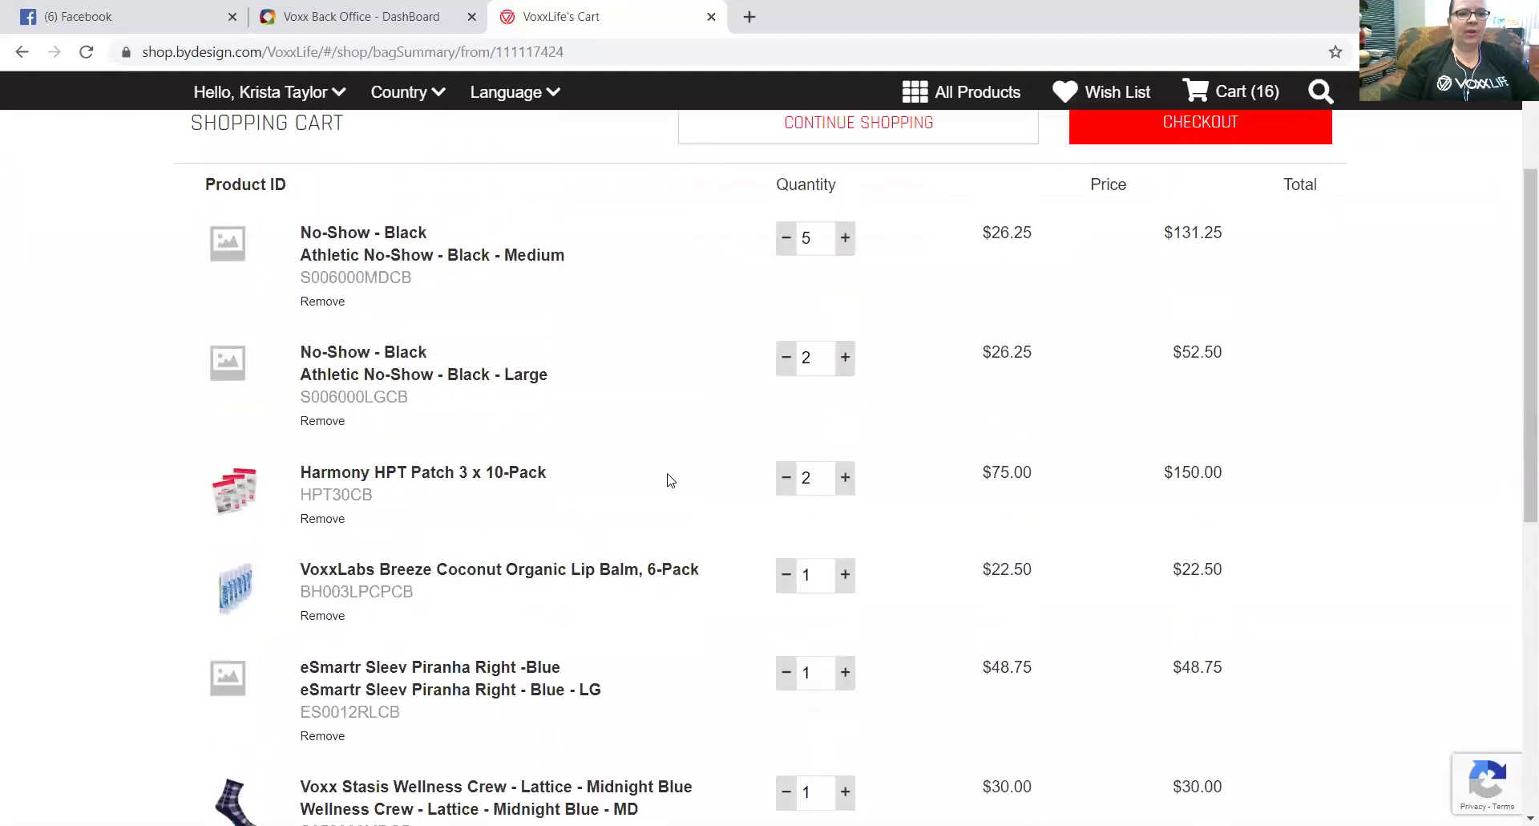
{"action": "left_click", "coordinate": [846, 238]}
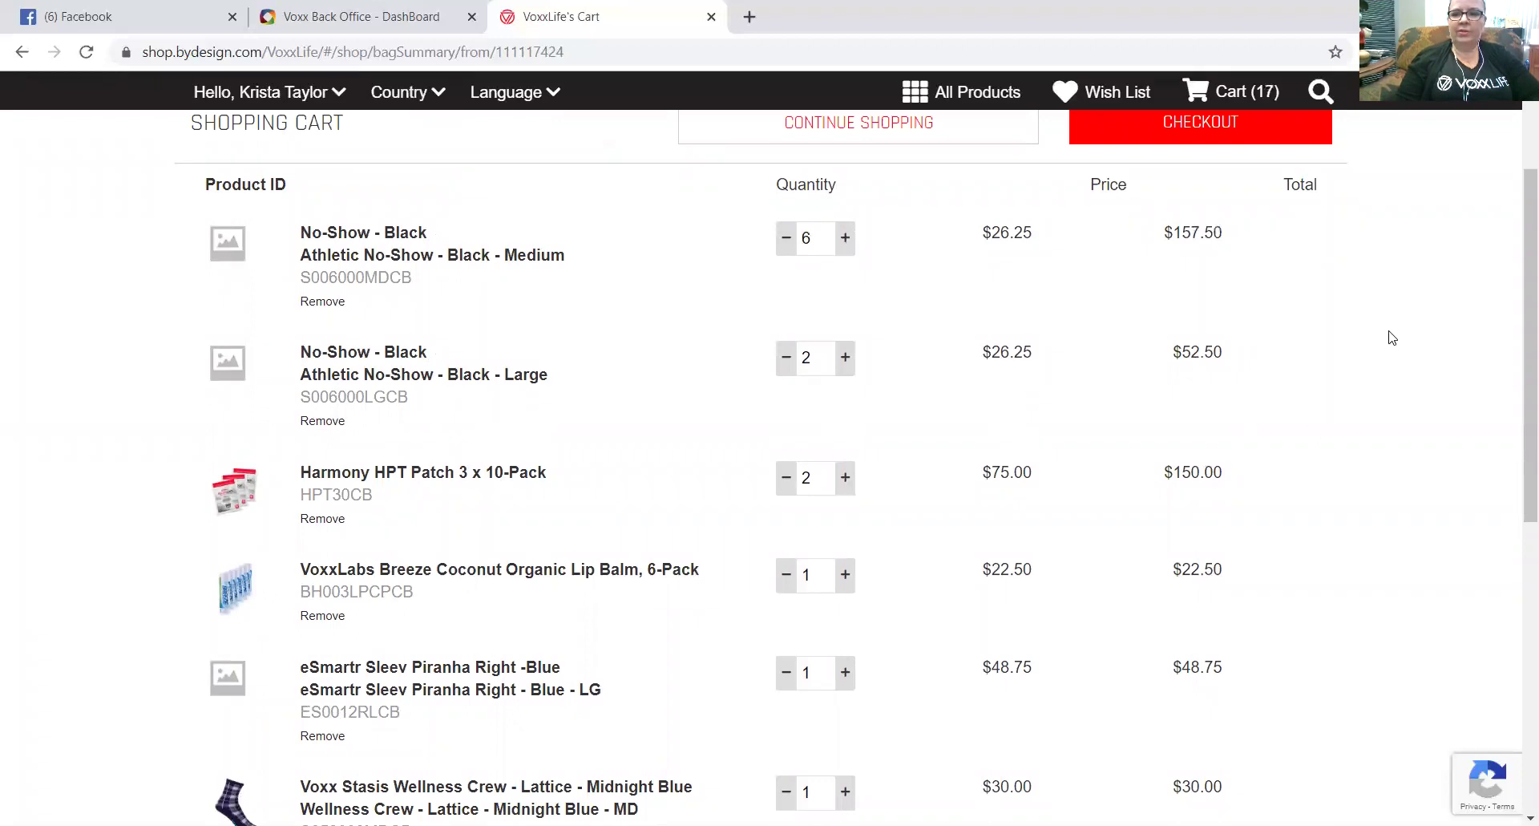
Check out the cart and continue with the prefilled billing and shipping information.
{"action": "left_click_drag", "start_coordinate": [1517, 302], "coordinate": [1517, 565]}
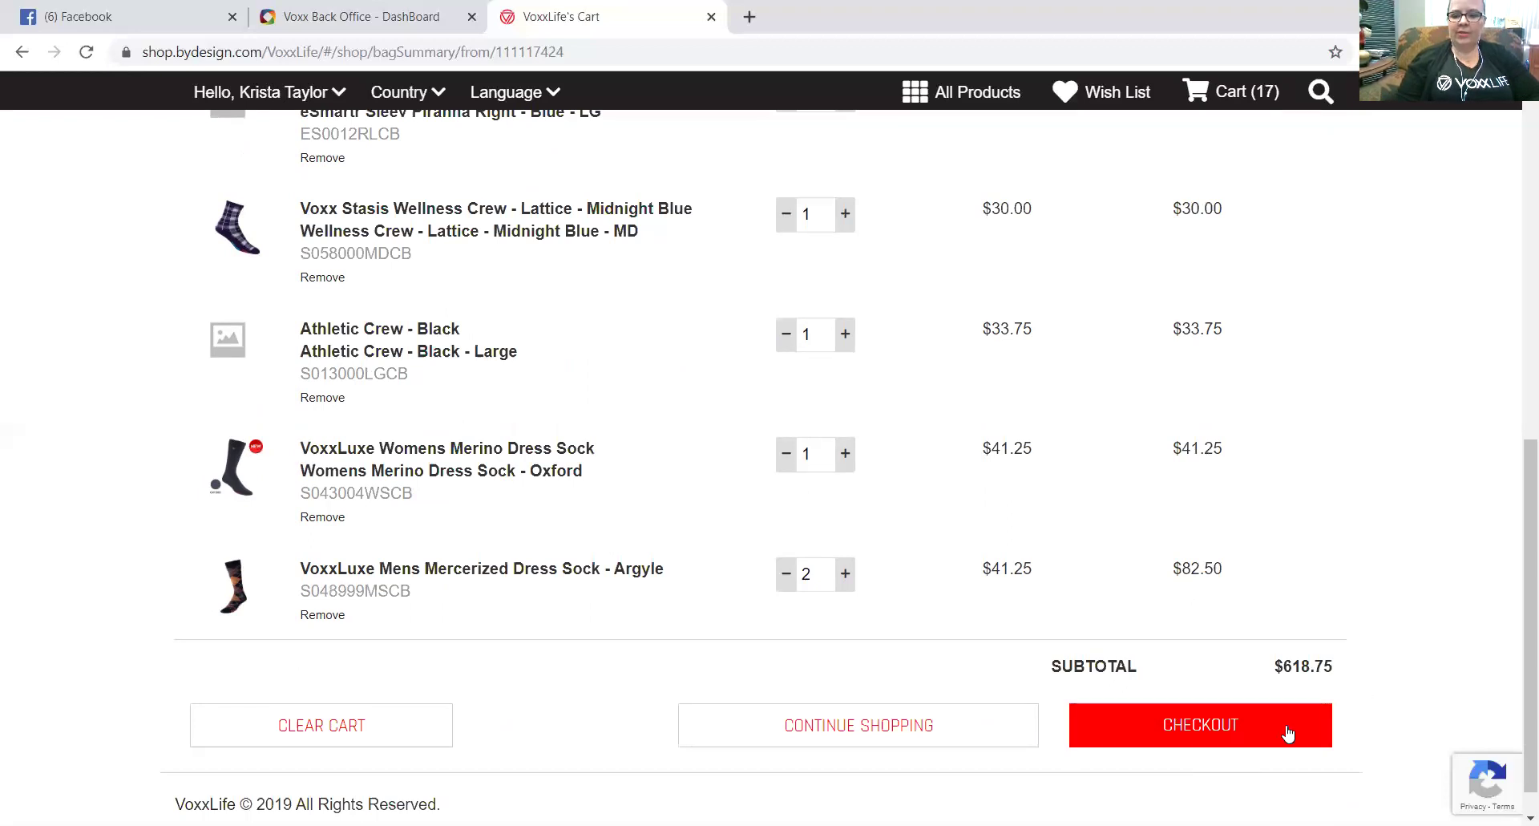
{"action": "left_click", "coordinate": [1218, 733]}
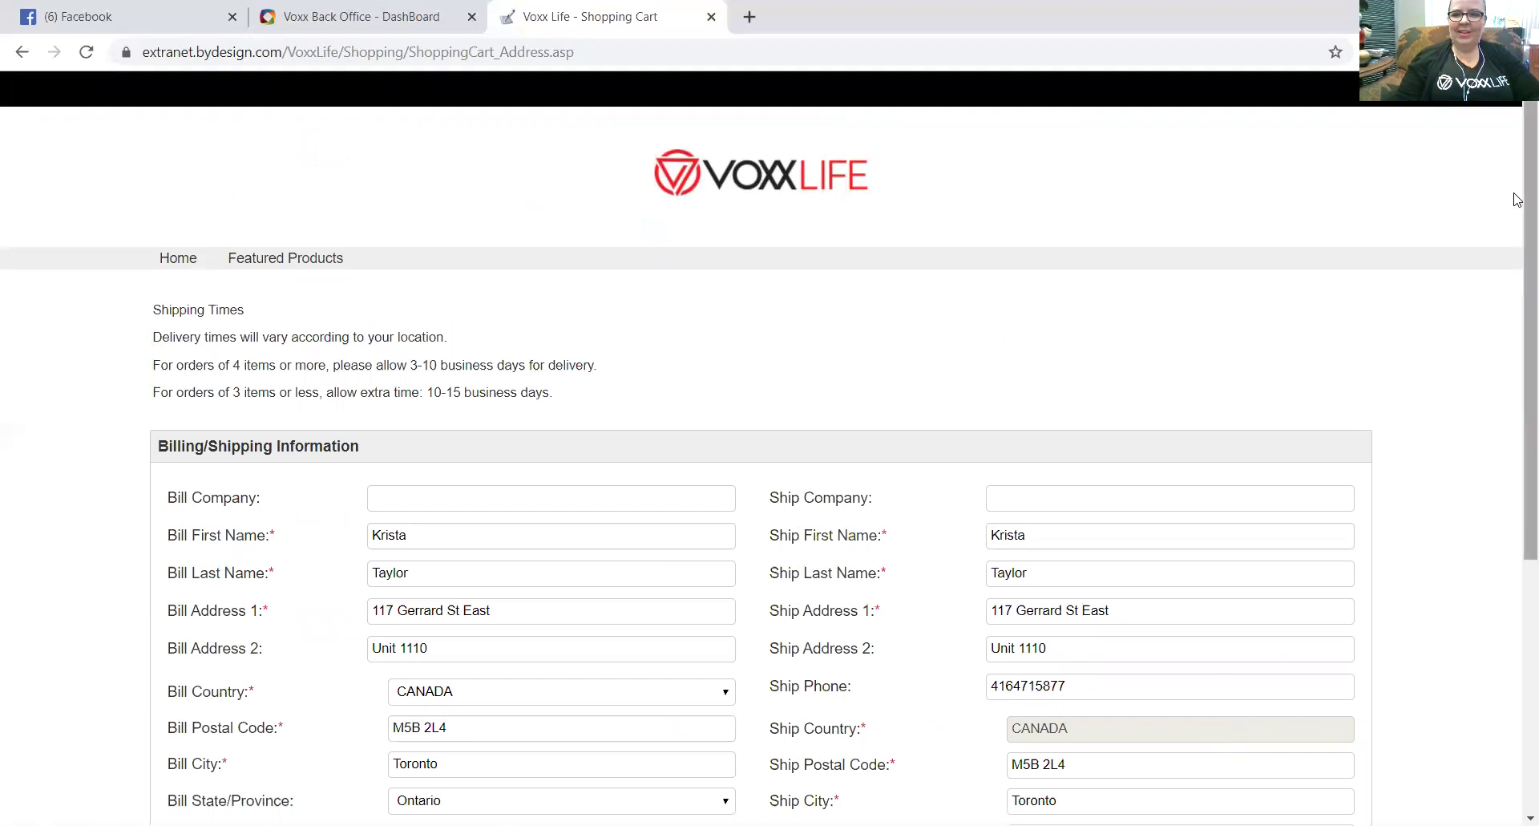
{"action": "scroll", "coordinate": [1517, 200], "scroll_direction": "down", "scroll_amount": 5}
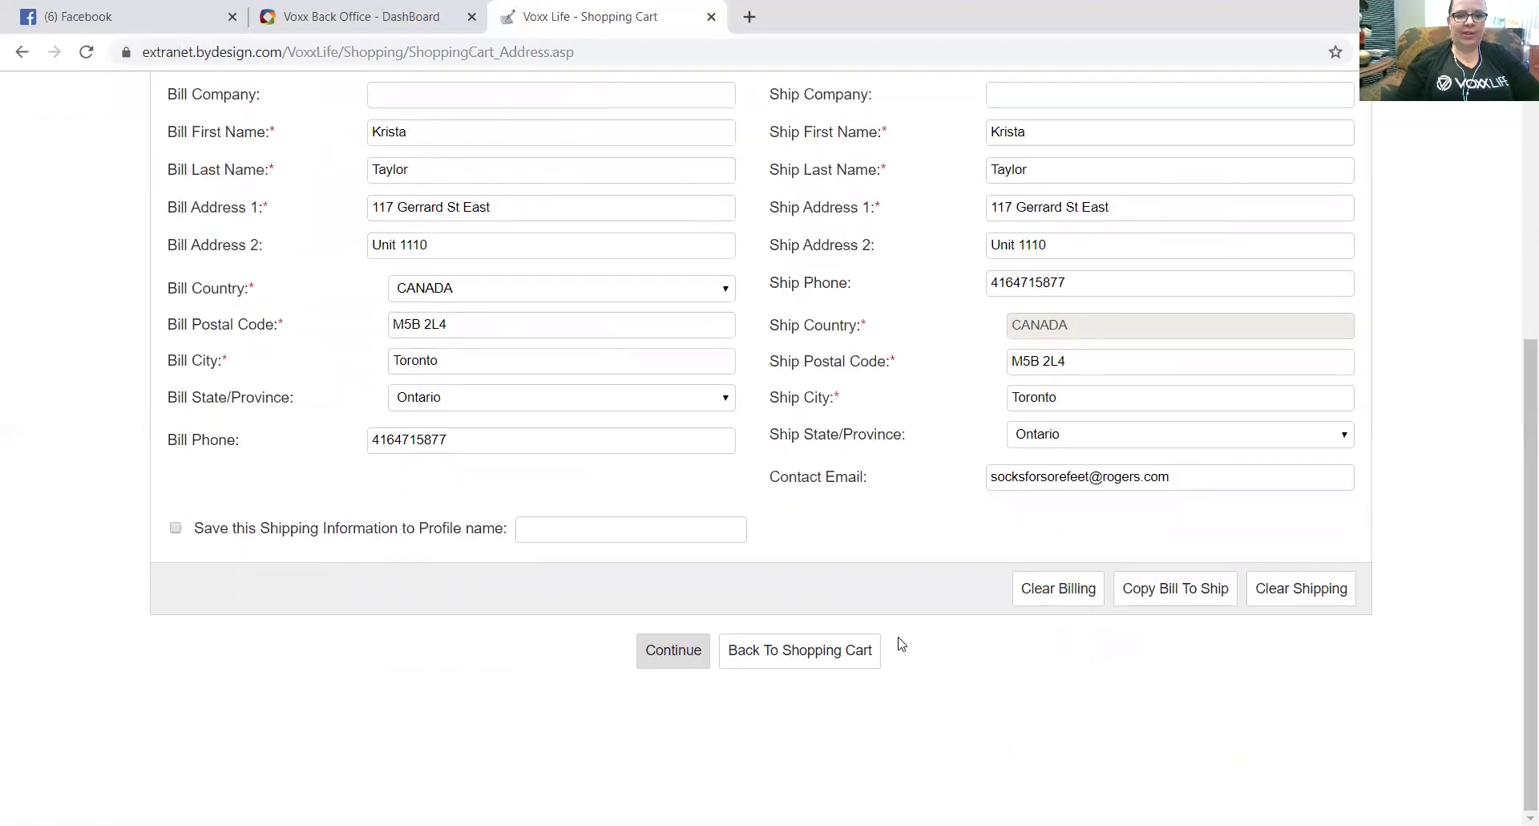
{"action": "left_click", "coordinate": [673, 663]}
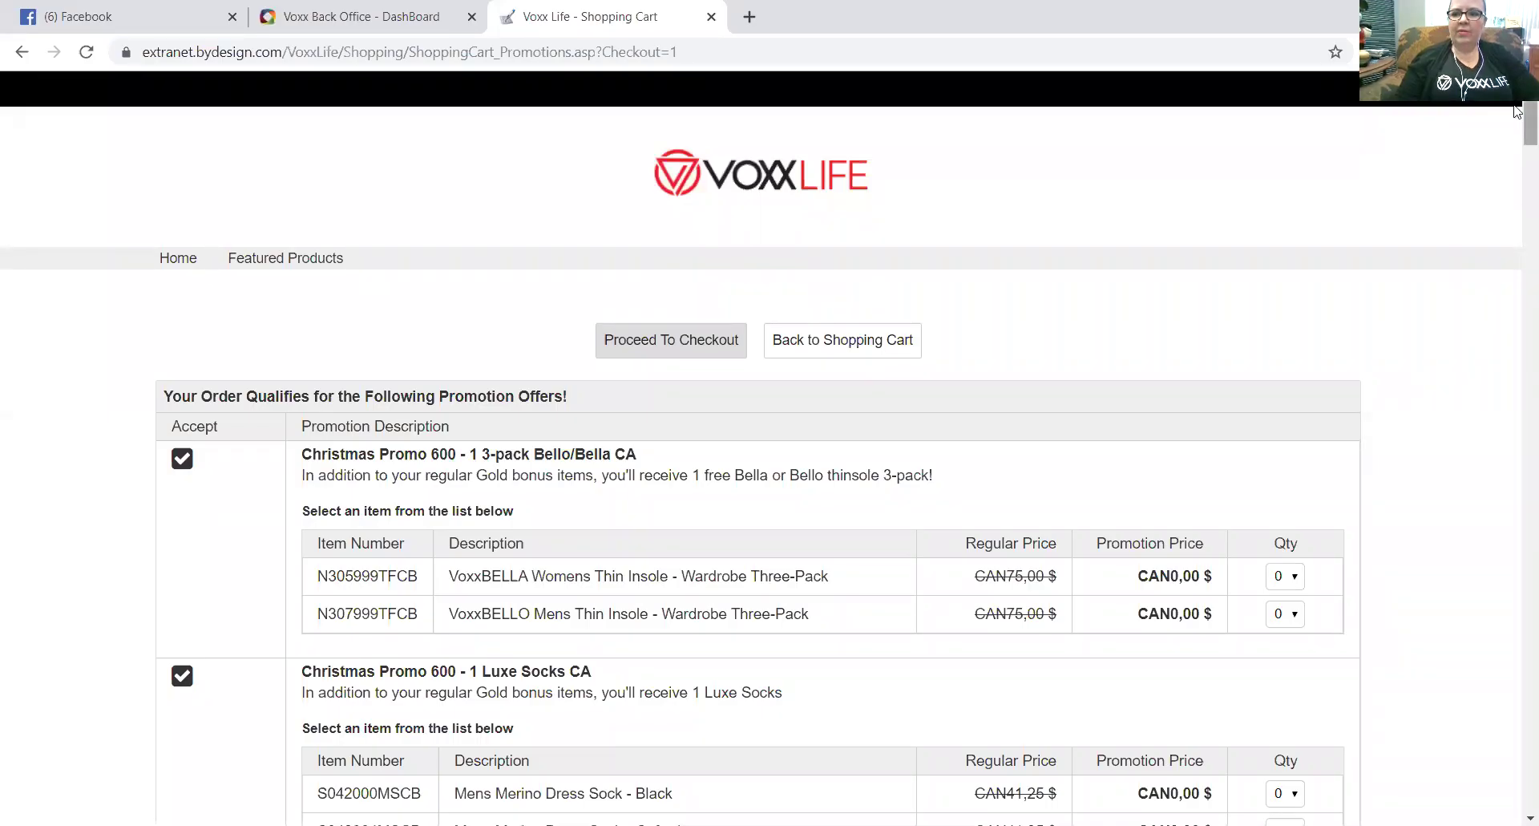
Look through the Christmas Promo 600 offers and the free items available in each one.
{"action": "scroll", "coordinate": [1517, 134], "scroll_direction": "down", "scroll_amount": 5}
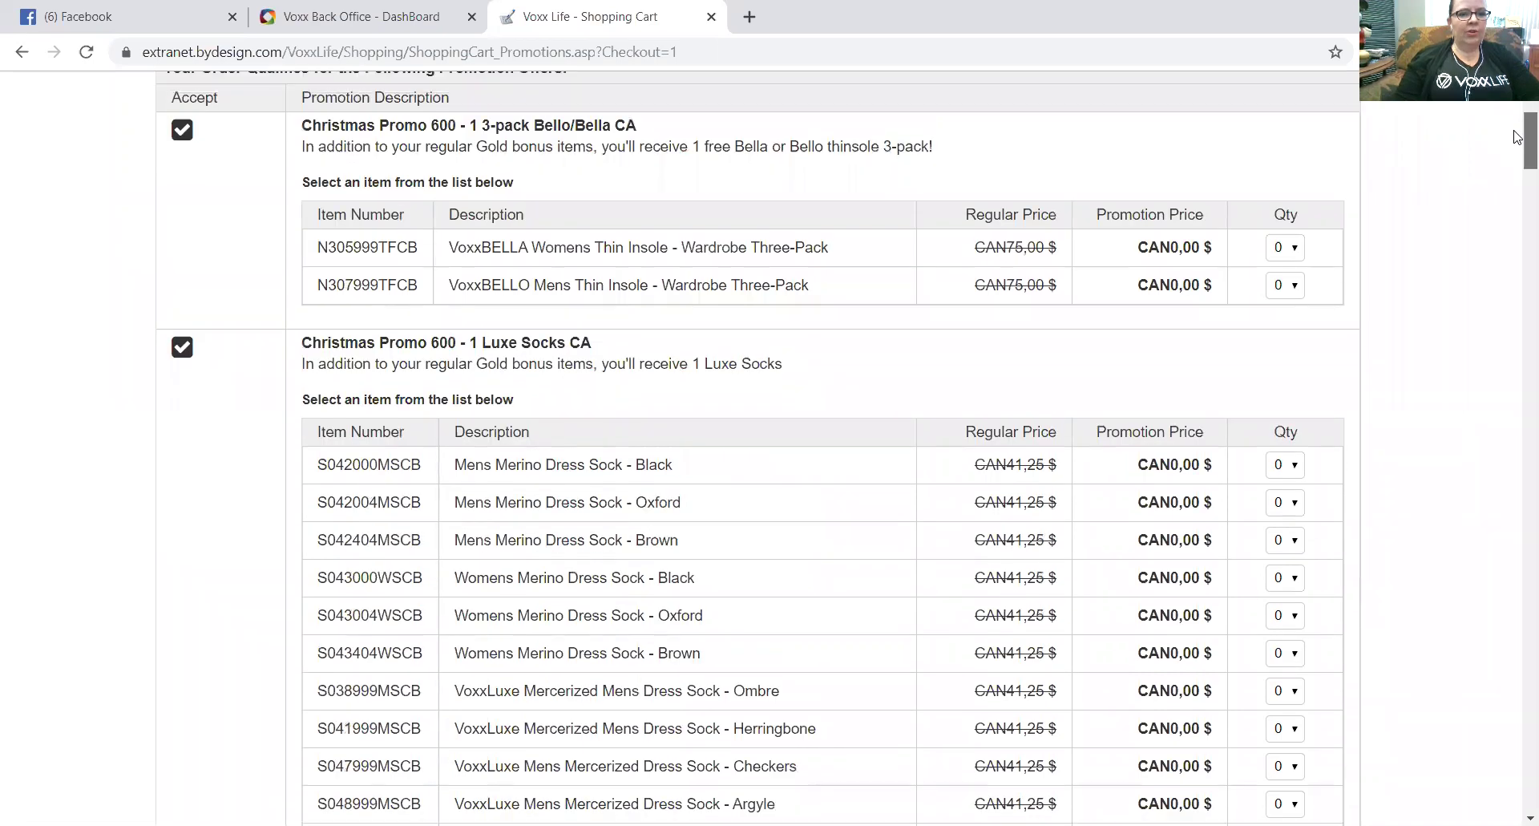
{"action": "scroll", "coordinate": [1518, 140], "scroll_direction": "up", "scroll_amount": 2}
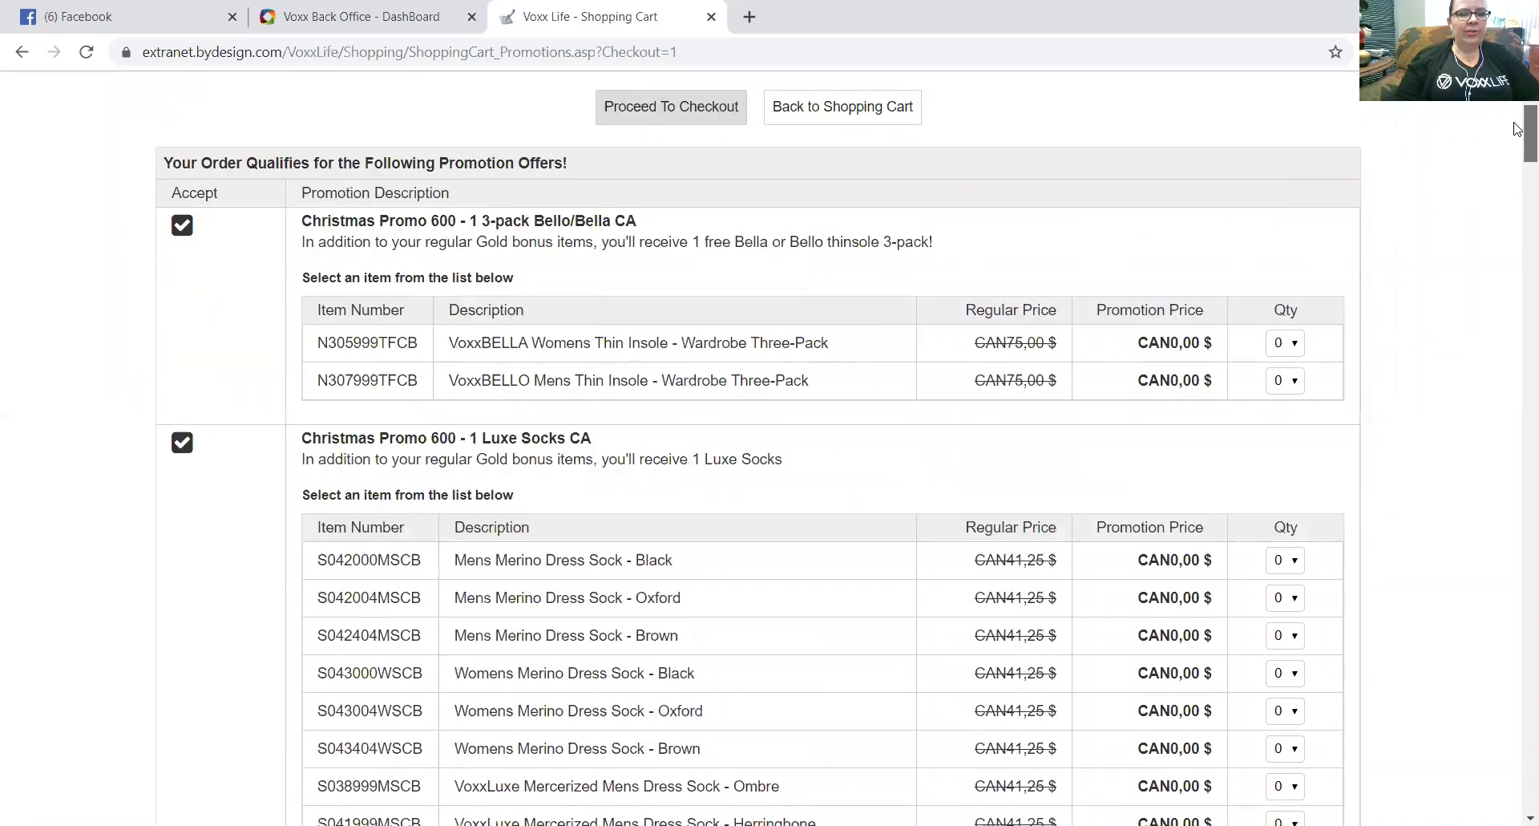
{"action": "scroll", "coordinate": [1518, 131], "scroll_direction": "down", "scroll_amount": 20}
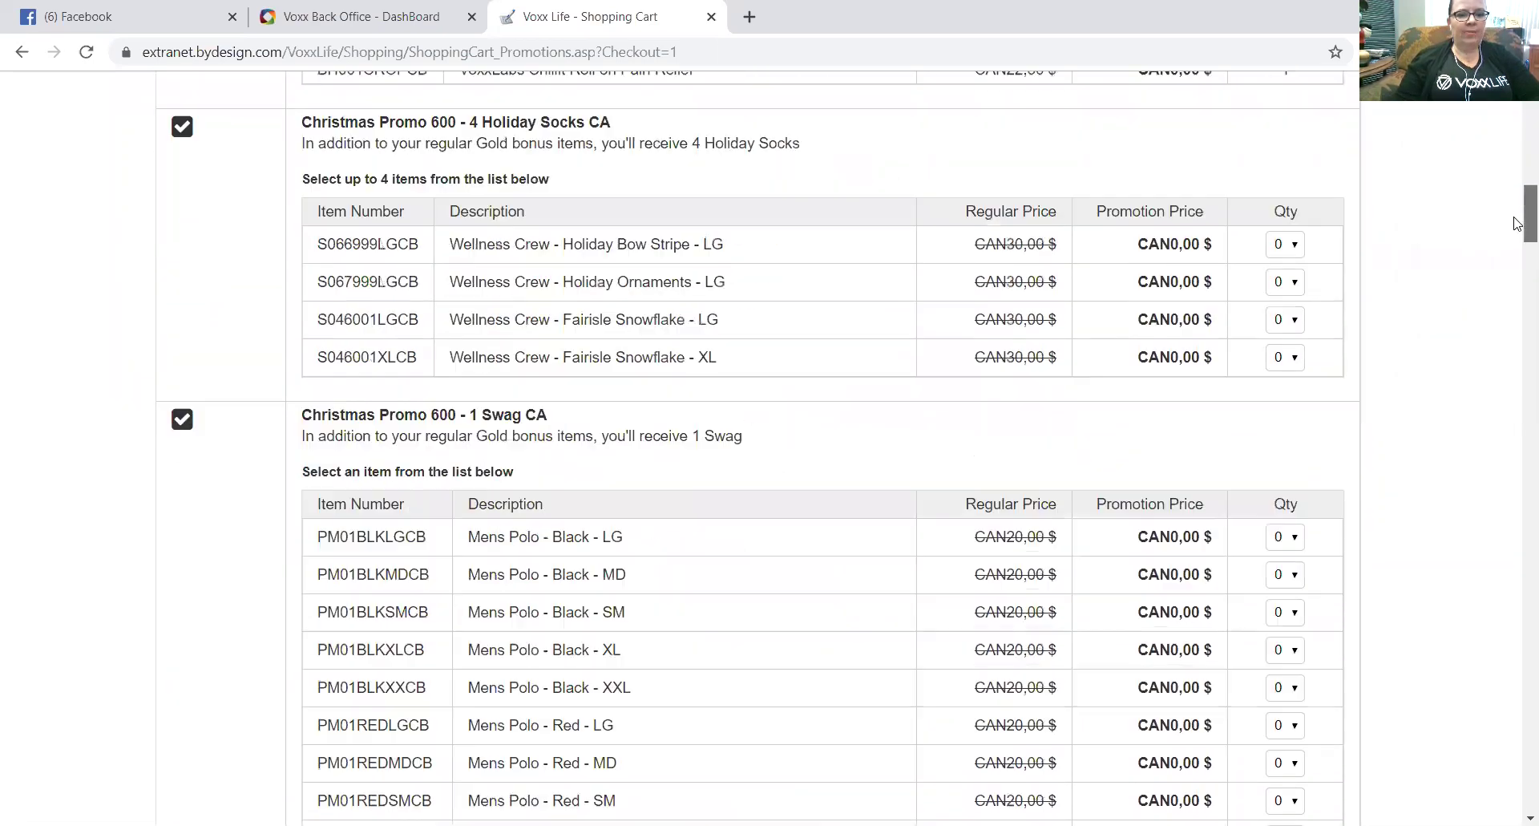
{"action": "scroll", "coordinate": [1517, 313], "scroll_direction": "down", "scroll_amount": 20}
{"action": "key", "text": "Home"}
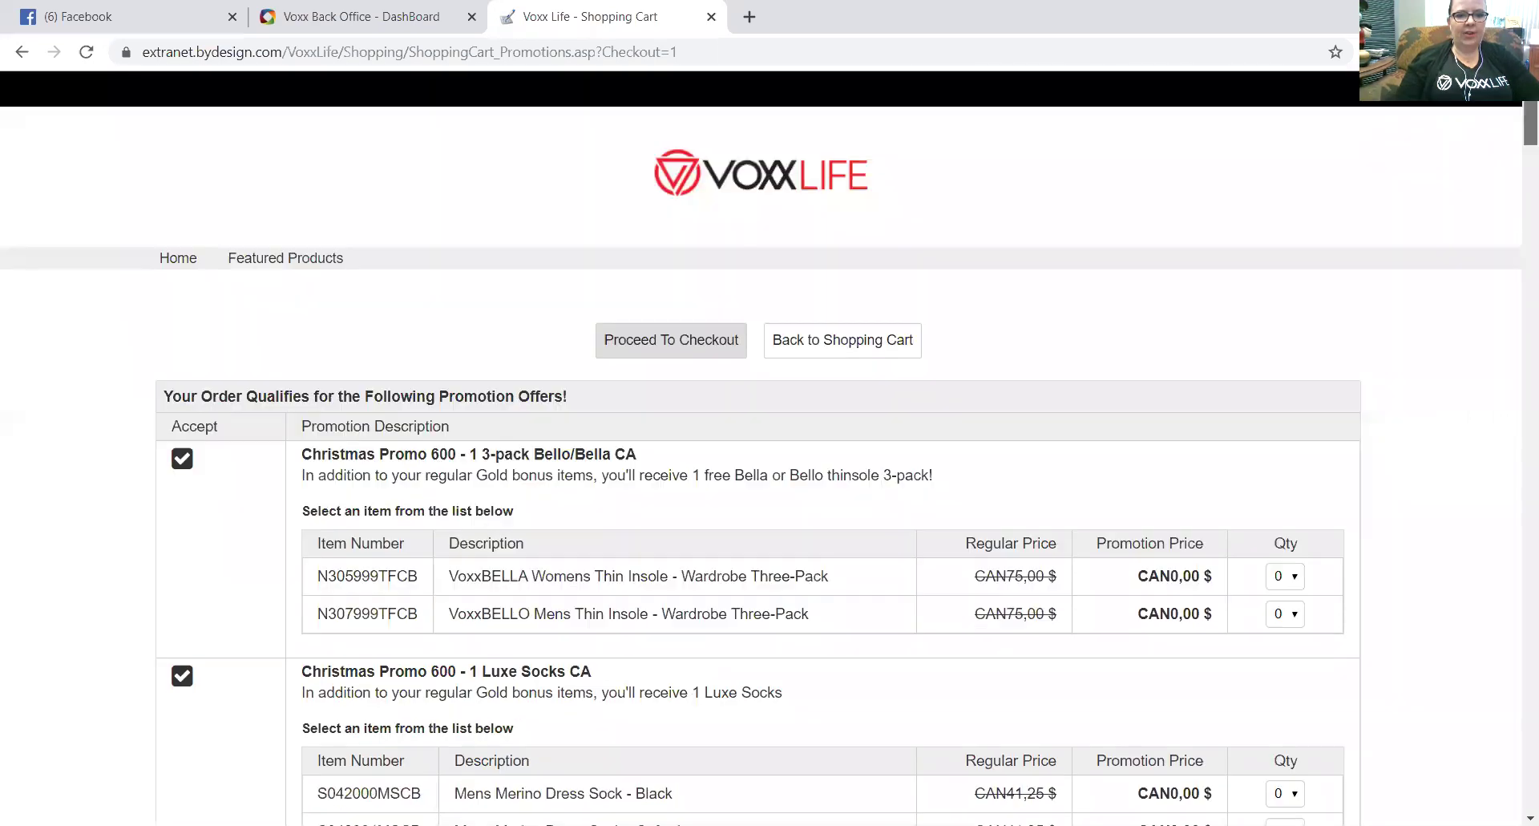
{"action": "scroll", "coordinate": [1518, 107], "scroll_direction": "down", "scroll_amount": 2}
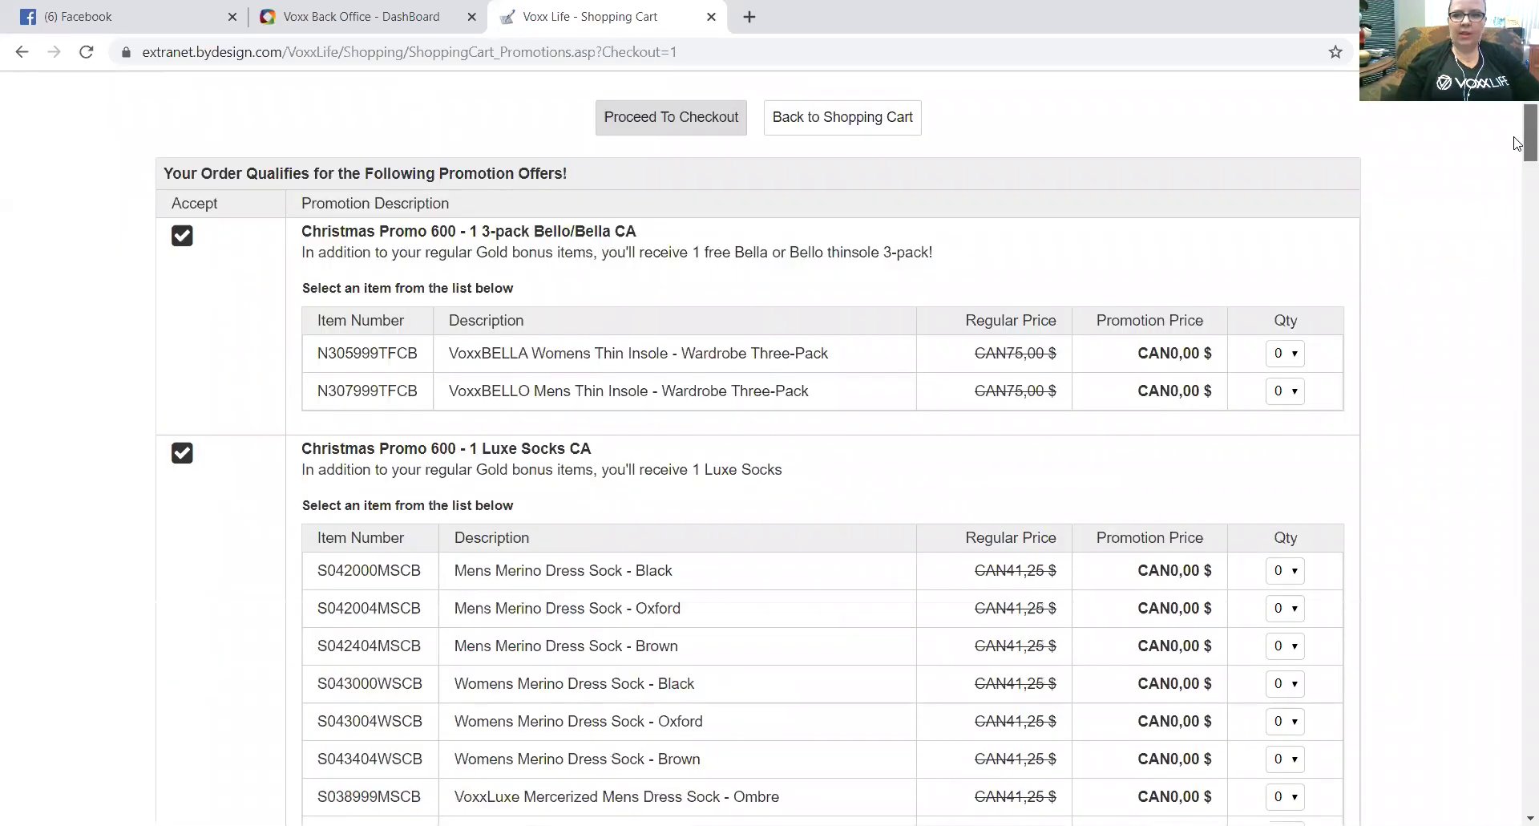
{"action": "scroll", "coordinate": [1518, 106], "scroll_direction": "up", "scroll_amount": 2}
{"action": "scroll", "coordinate": [1517, 117], "scroll_direction": "down", "scroll_amount": 3}
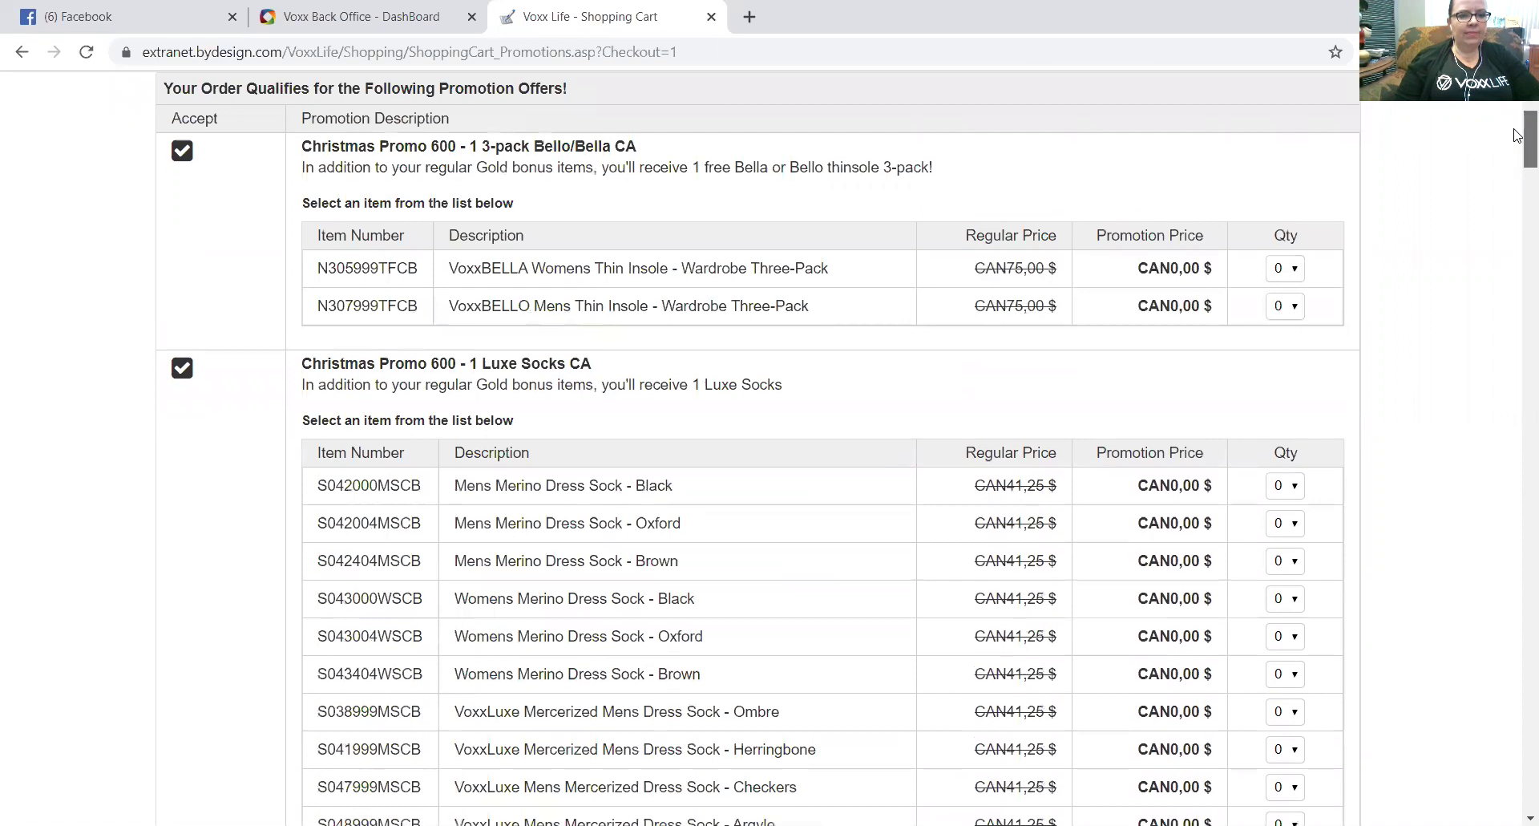
{"action": "scroll", "coordinate": [1518, 136], "scroll_direction": "up", "scroll_amount": 3}
{"action": "scroll", "coordinate": [1517, 129], "scroll_direction": "down", "scroll_amount": 2}
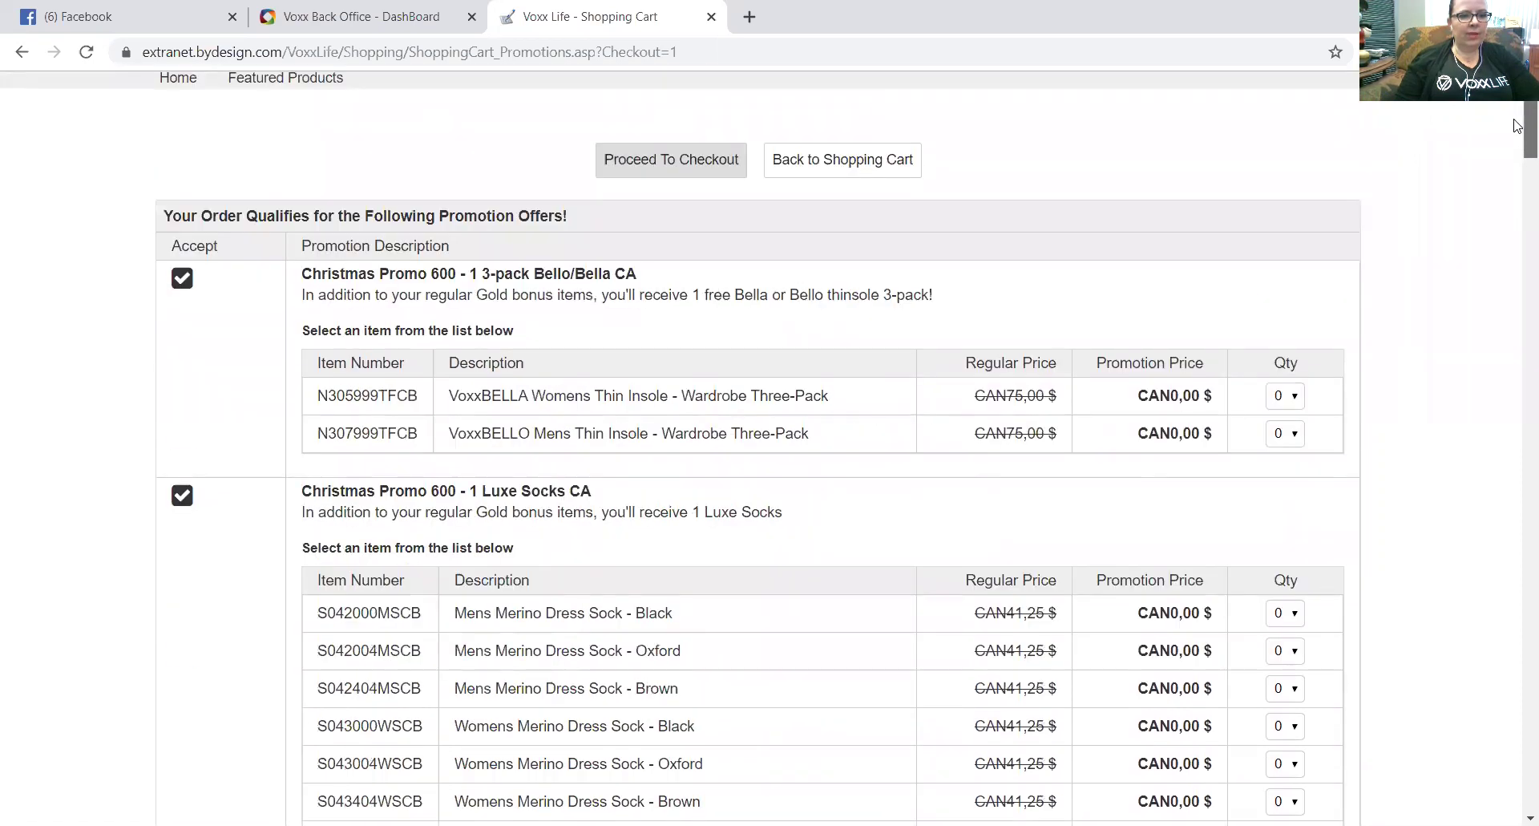
{"action": "scroll", "coordinate": [1518, 126], "scroll_direction": "down", "scroll_amount": 1}
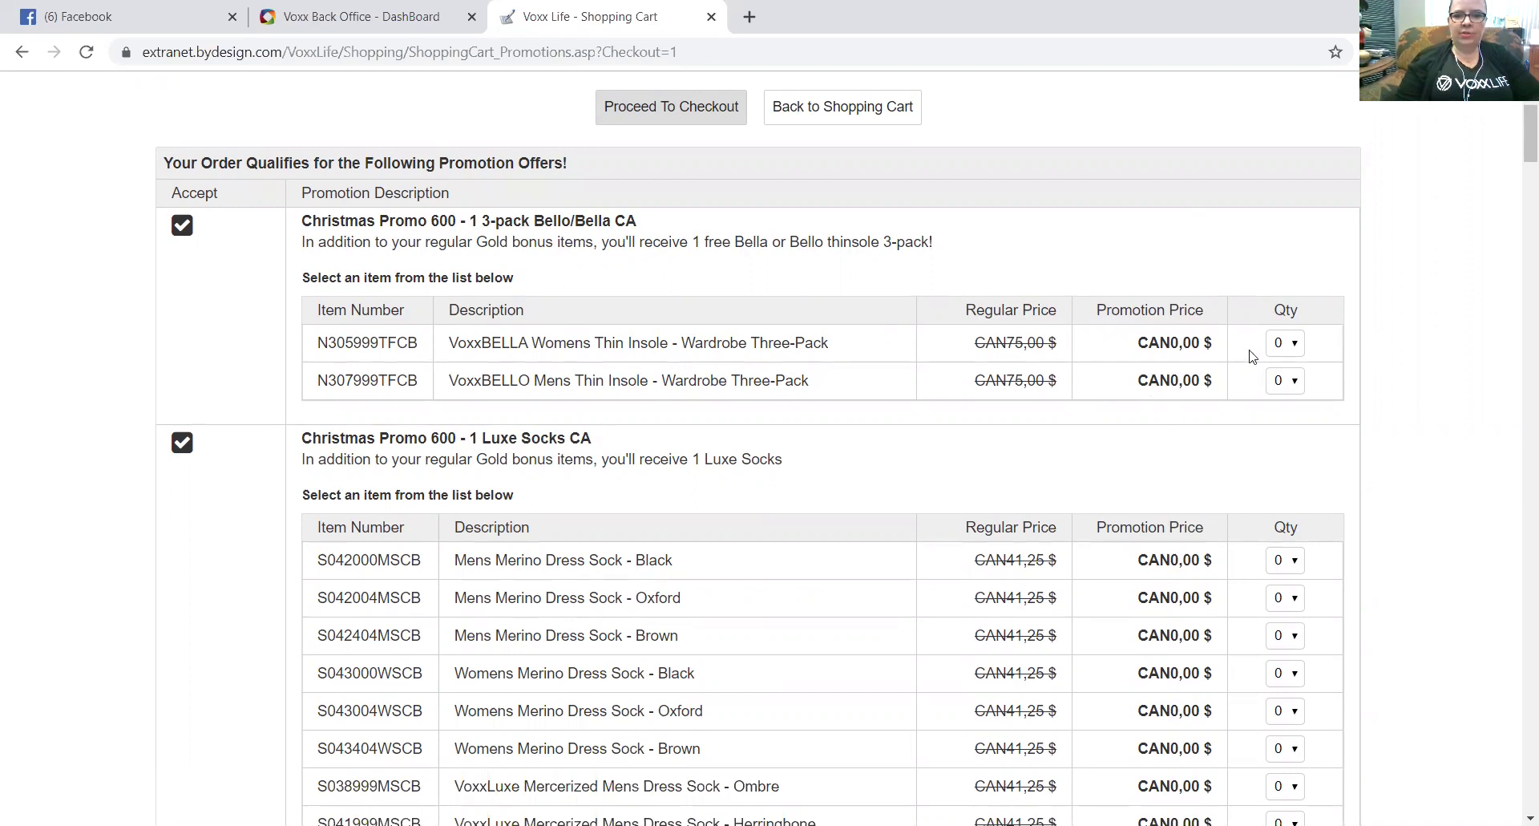
Choose one VoxxBELLO Mens Thin Insole - Wardrobe Three-Pack and one Womens Merino Dress Sock - Brown as free promotion items.
{"action": "left_click", "coordinate": [1298, 381]}
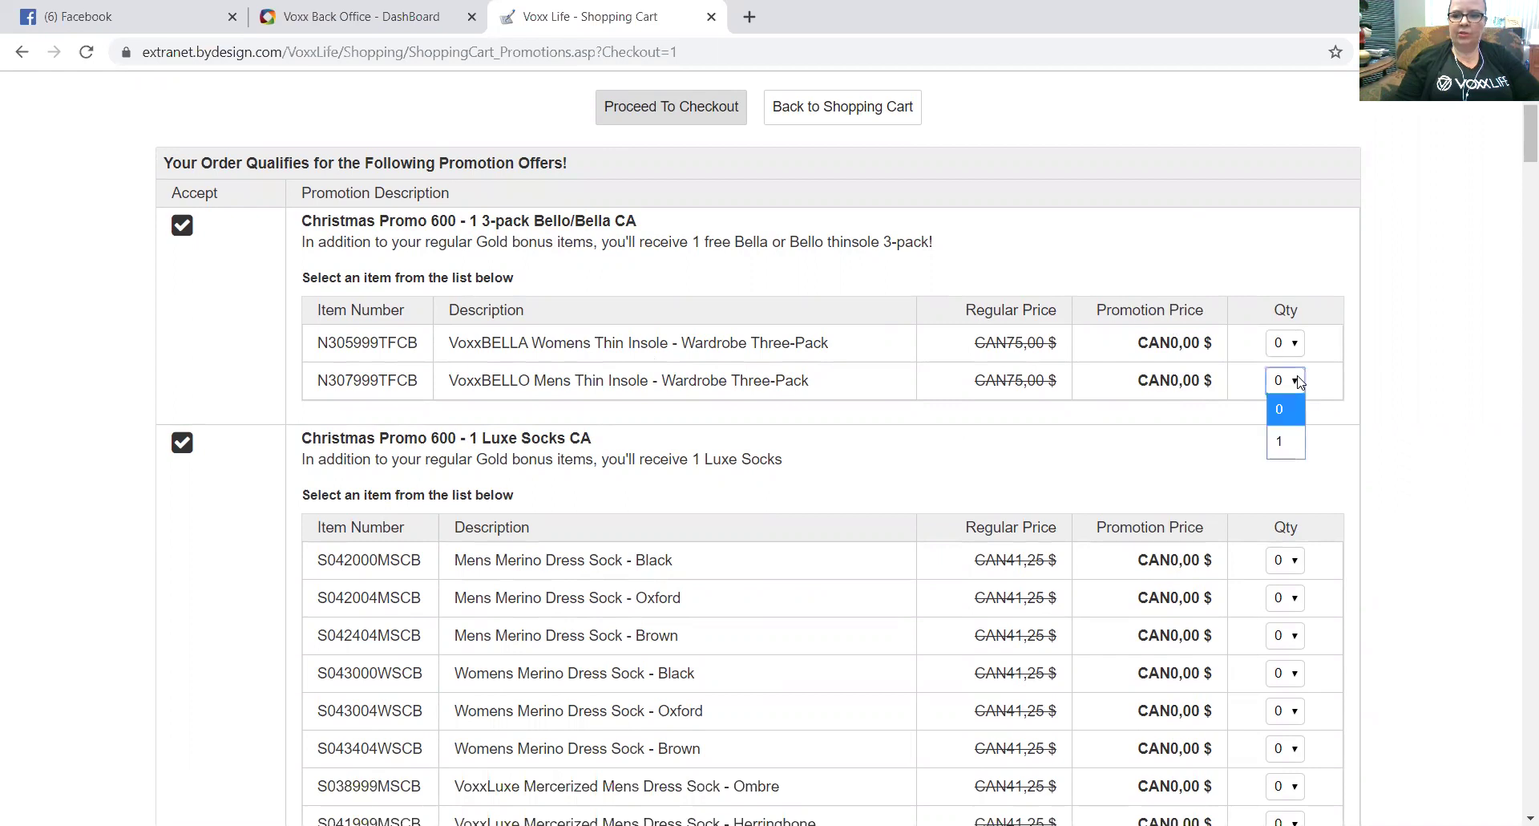
{"action": "left_click", "coordinate": [1284, 436]}
{"action": "scroll", "coordinate": [1518, 140], "scroll_direction": "down", "scroll_amount": 5}
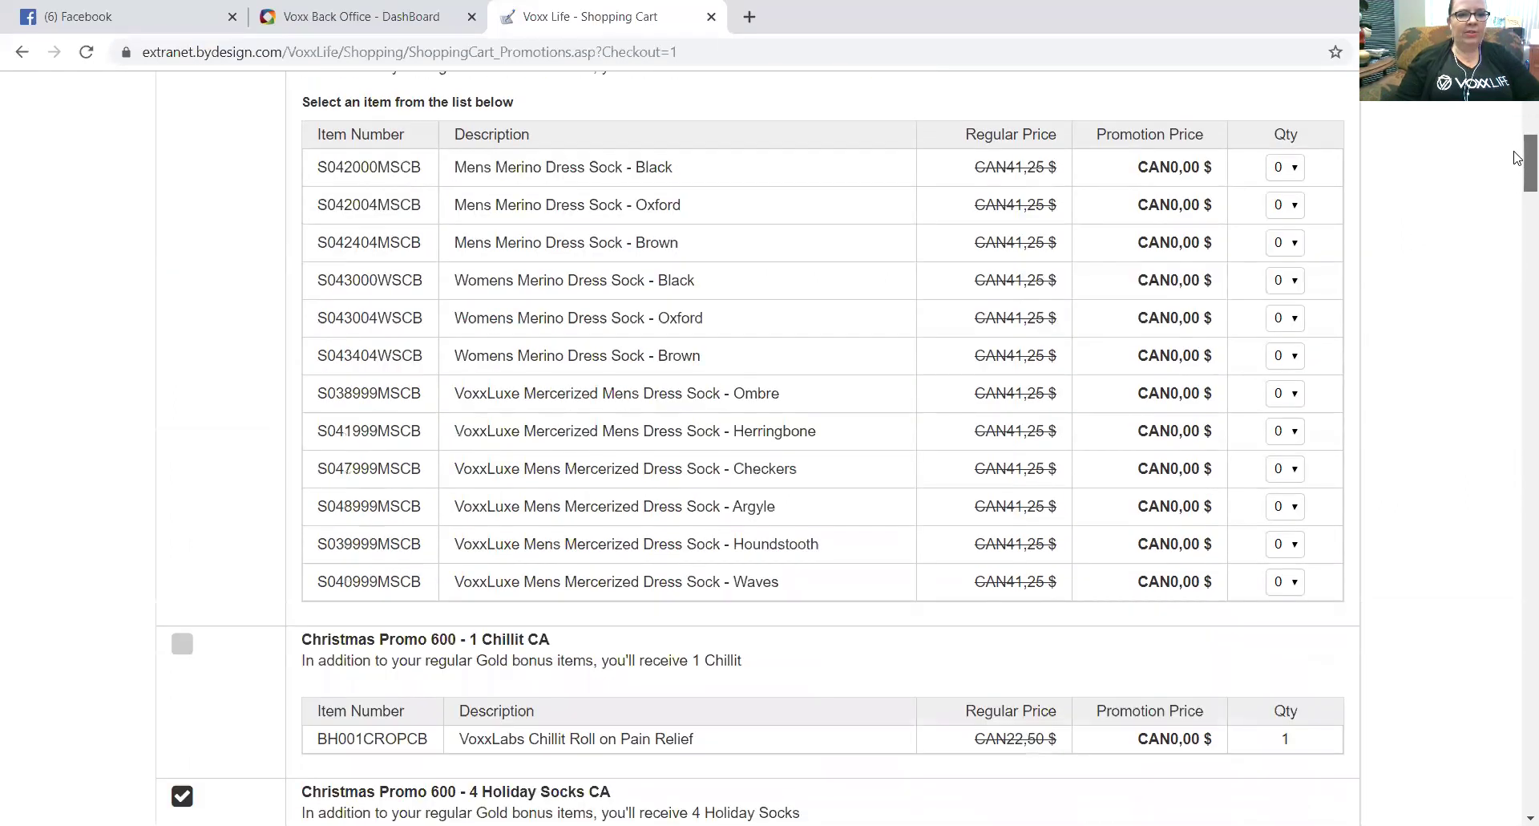
{"action": "scroll", "coordinate": [1518, 151], "scroll_direction": "up", "scroll_amount": 2}
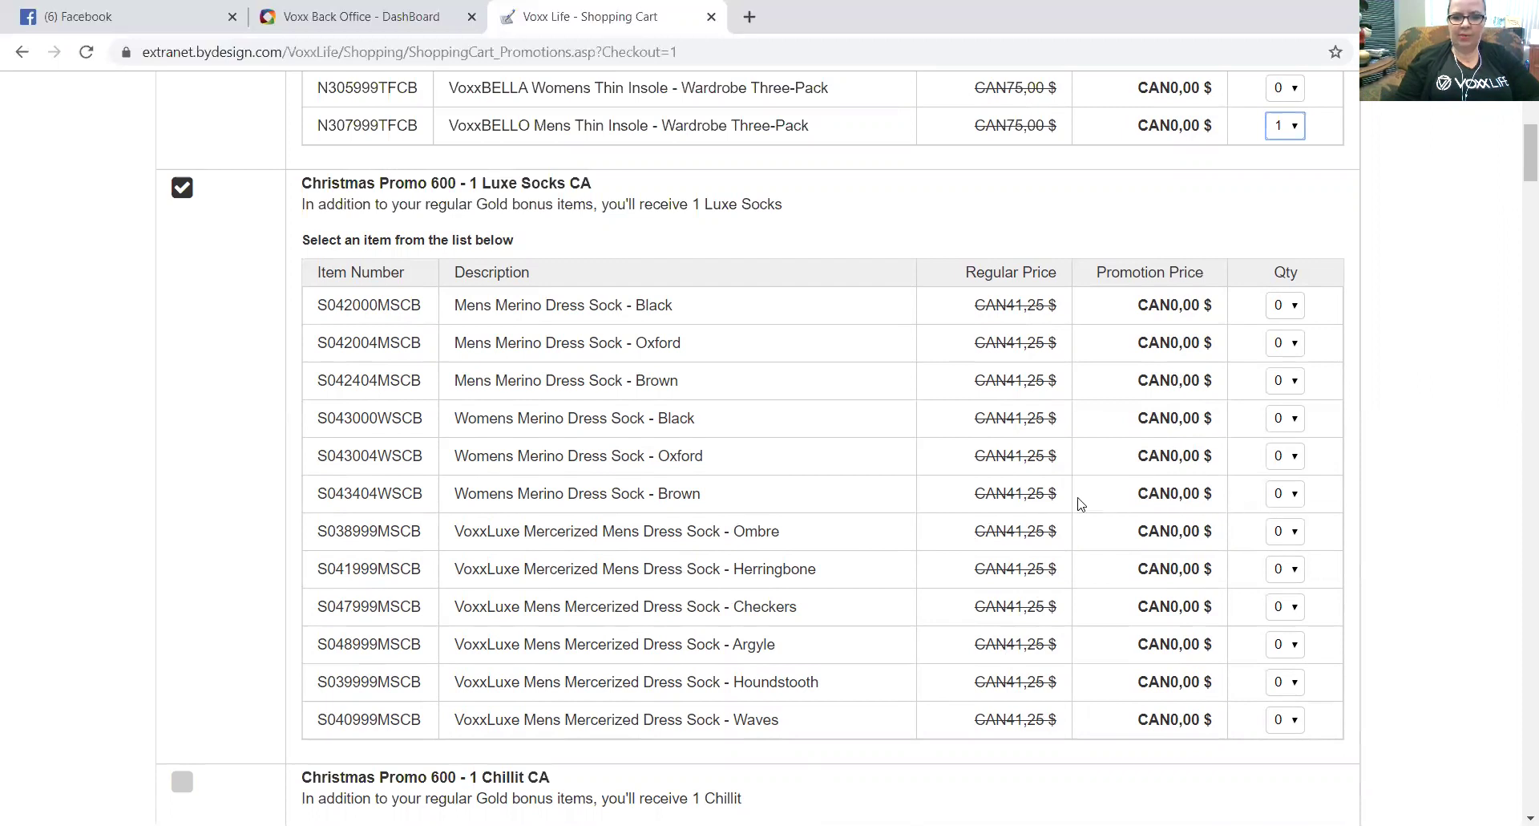
{"action": "left_click", "coordinate": [1296, 494]}
{"action": "left_click", "coordinate": [1283, 557]}
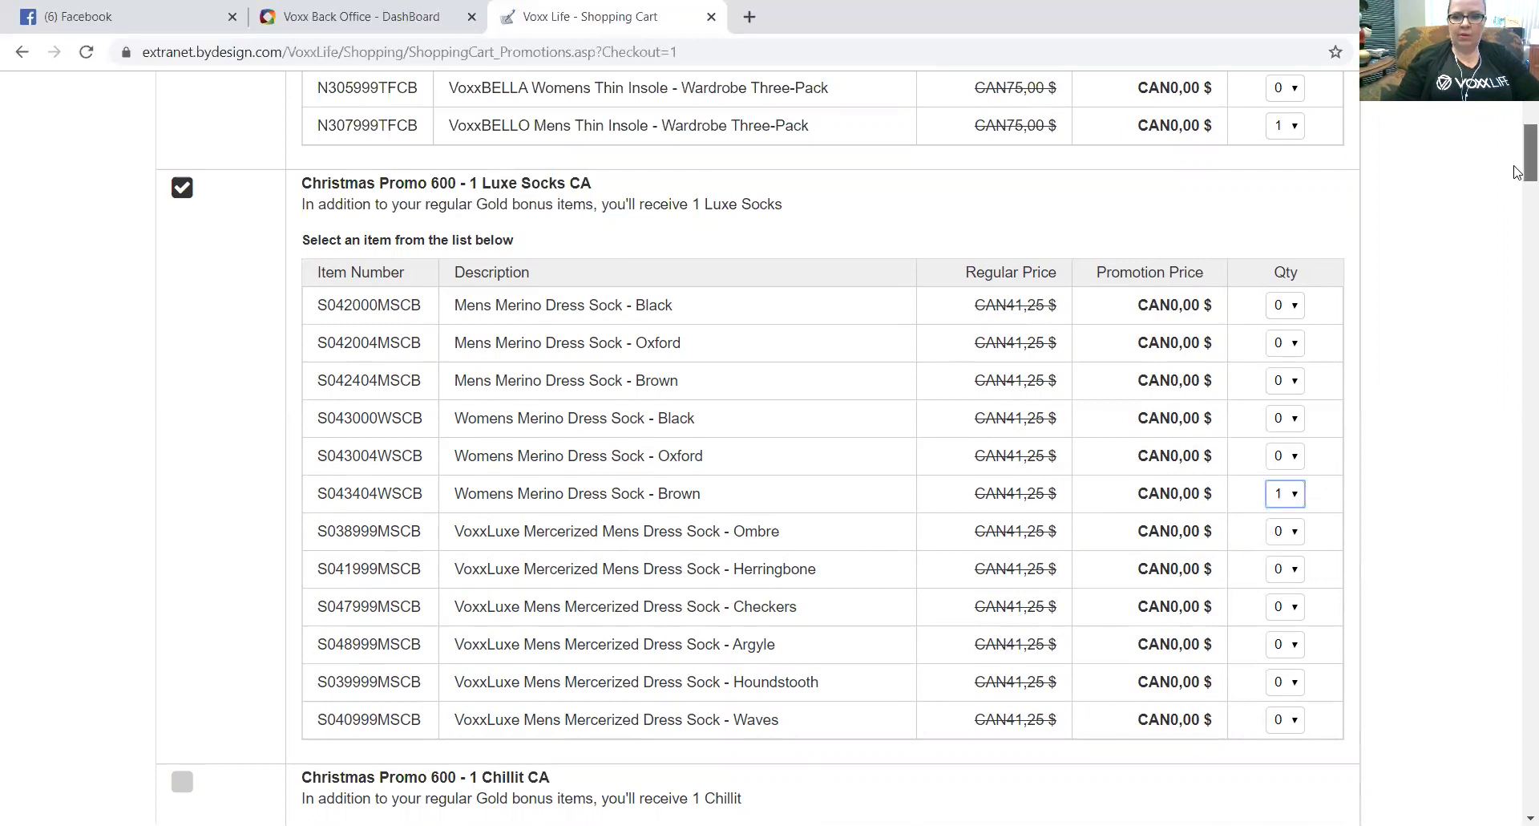
For the four free holiday socks, choose one Fairisle Snowflake - XL, two Fairisle Snowflake - LG and one Holiday Bow Stripe - LG.
{"action": "left_click_drag", "start_coordinate": [1517, 173], "coordinate": [1517, 220]}
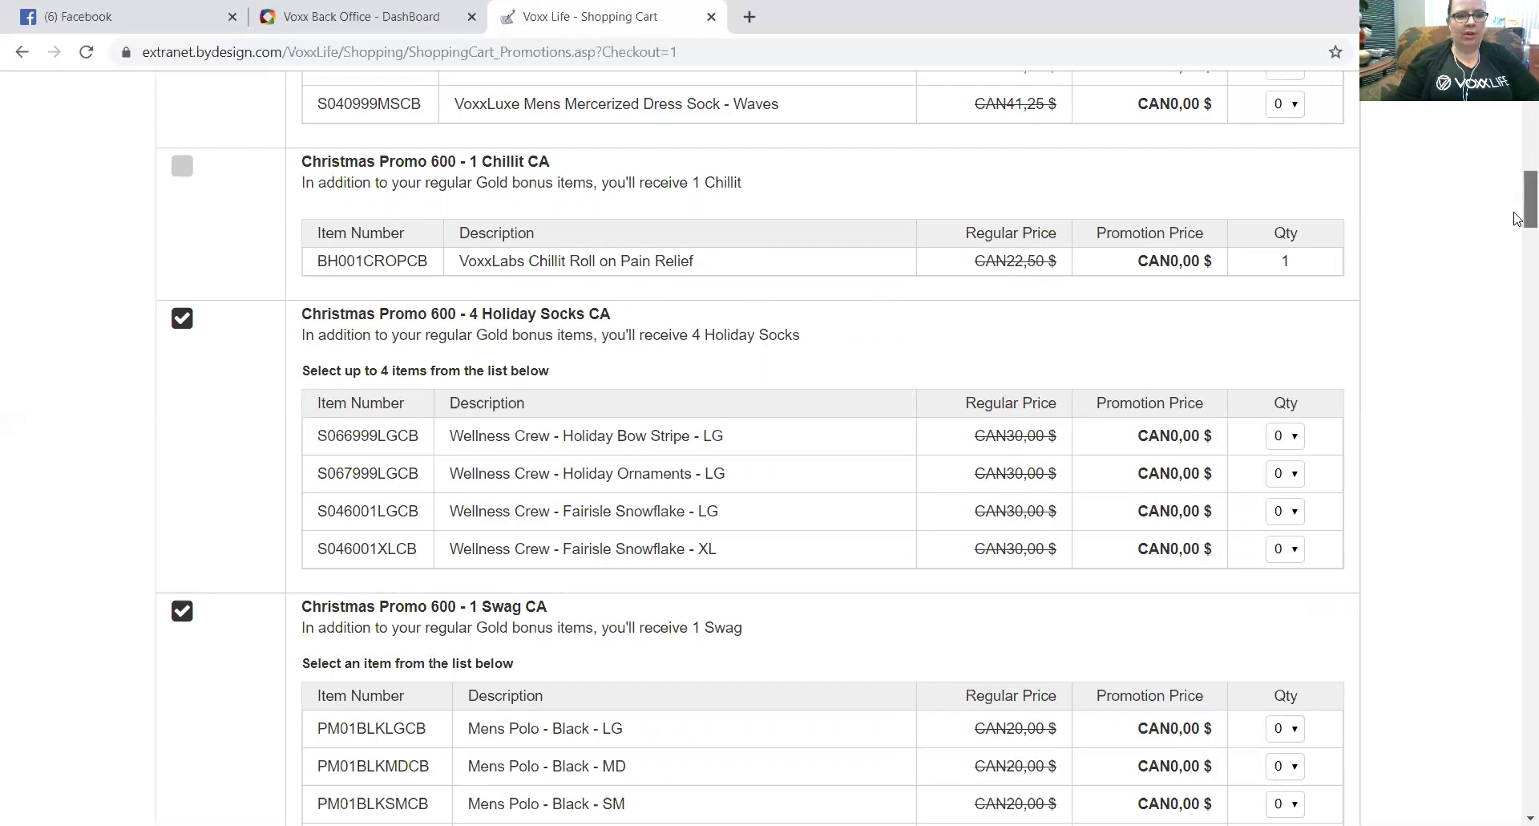
{"action": "left_click_drag", "start_coordinate": [1517, 223], "coordinate": [1518, 238]}
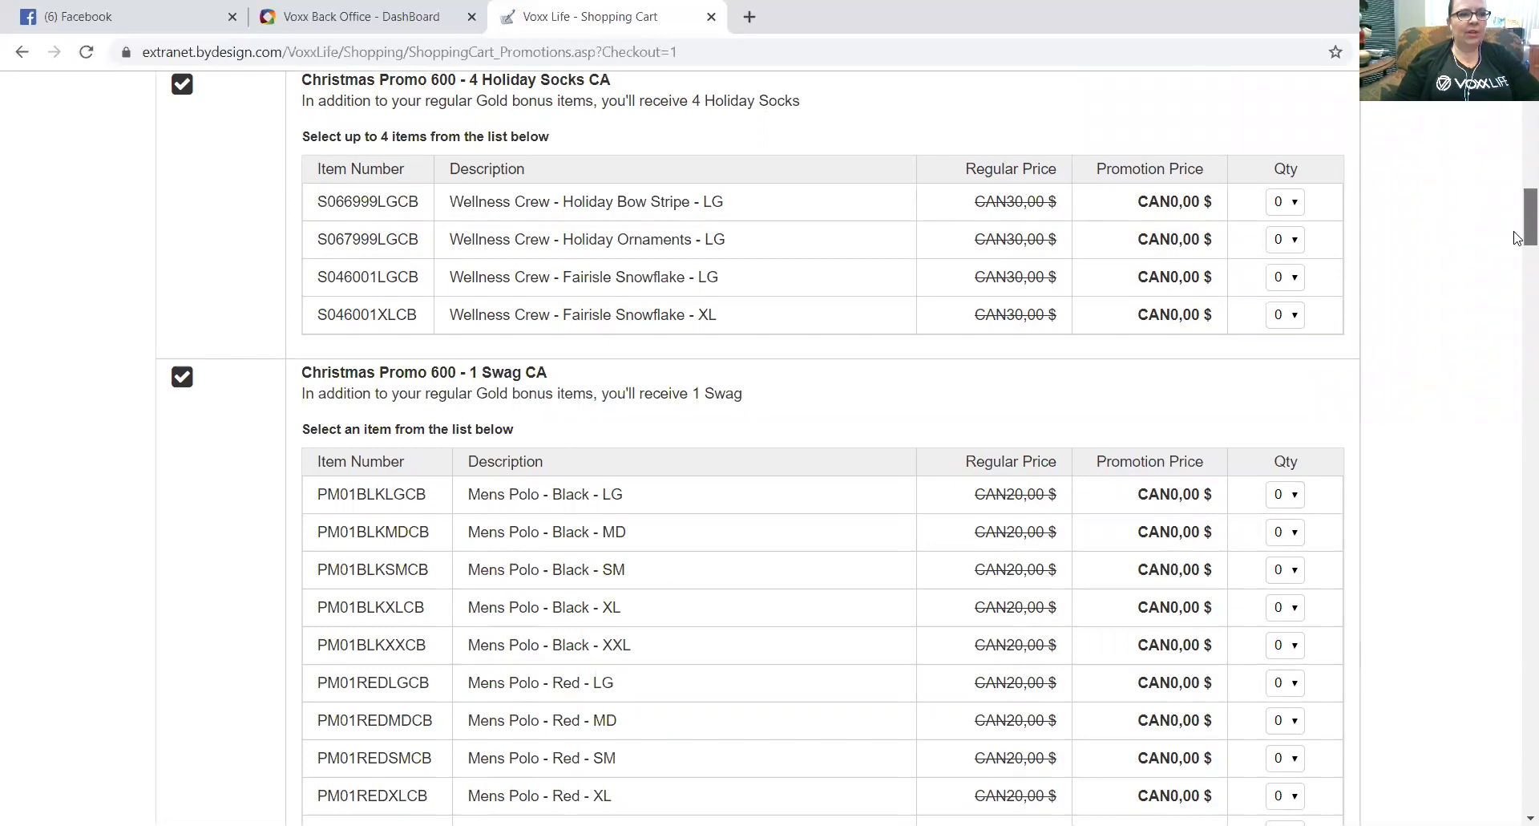
{"action": "left_click_drag", "start_coordinate": [1516, 237], "coordinate": [1516, 237]}
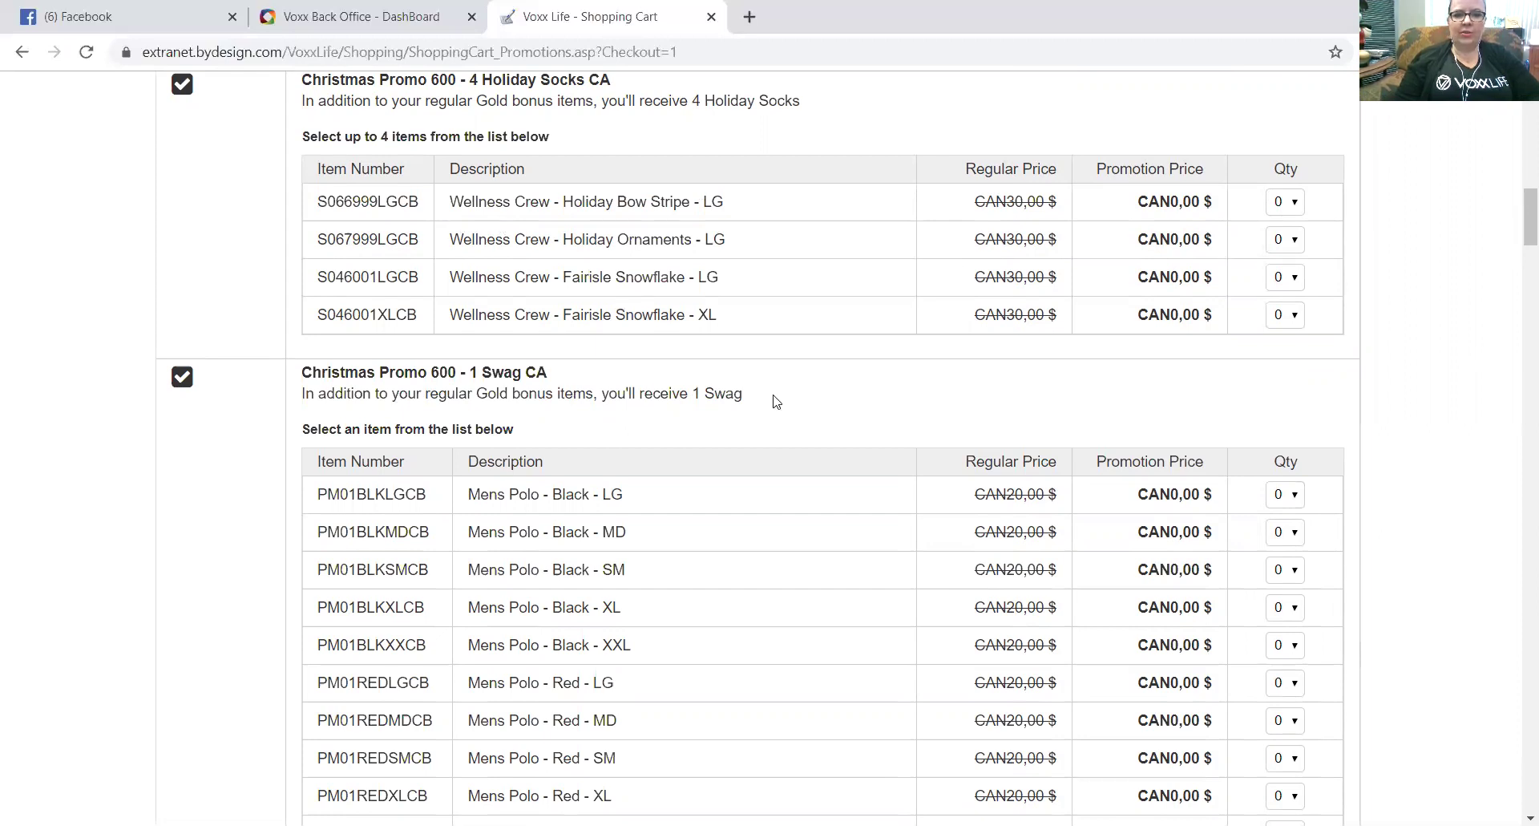
{"action": "left_click", "coordinate": [1290, 321]}
{"action": "left_click", "coordinate": [1284, 370]}
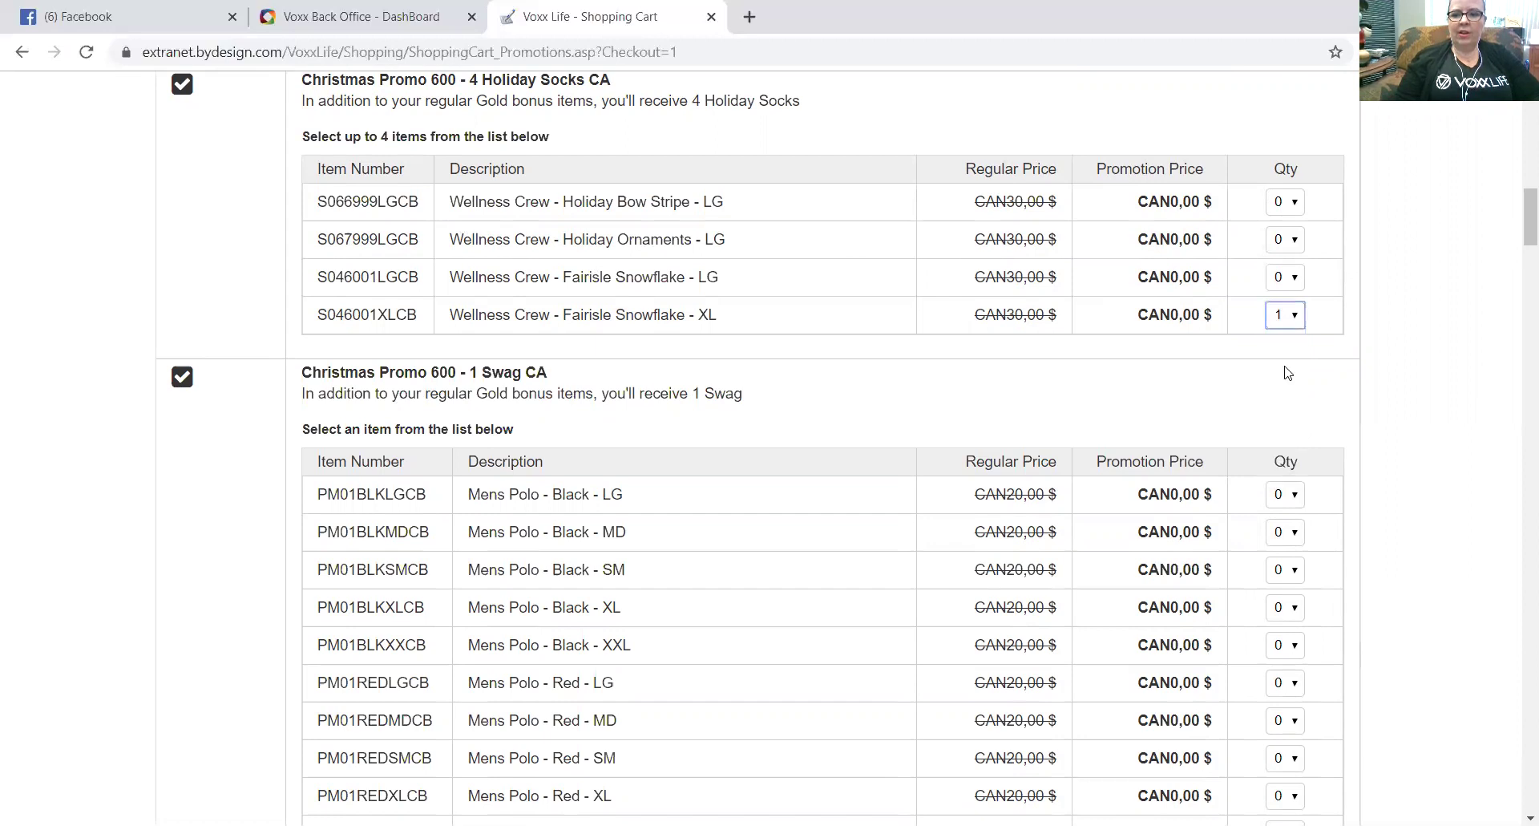
{"action": "left_click", "coordinate": [1291, 280]}
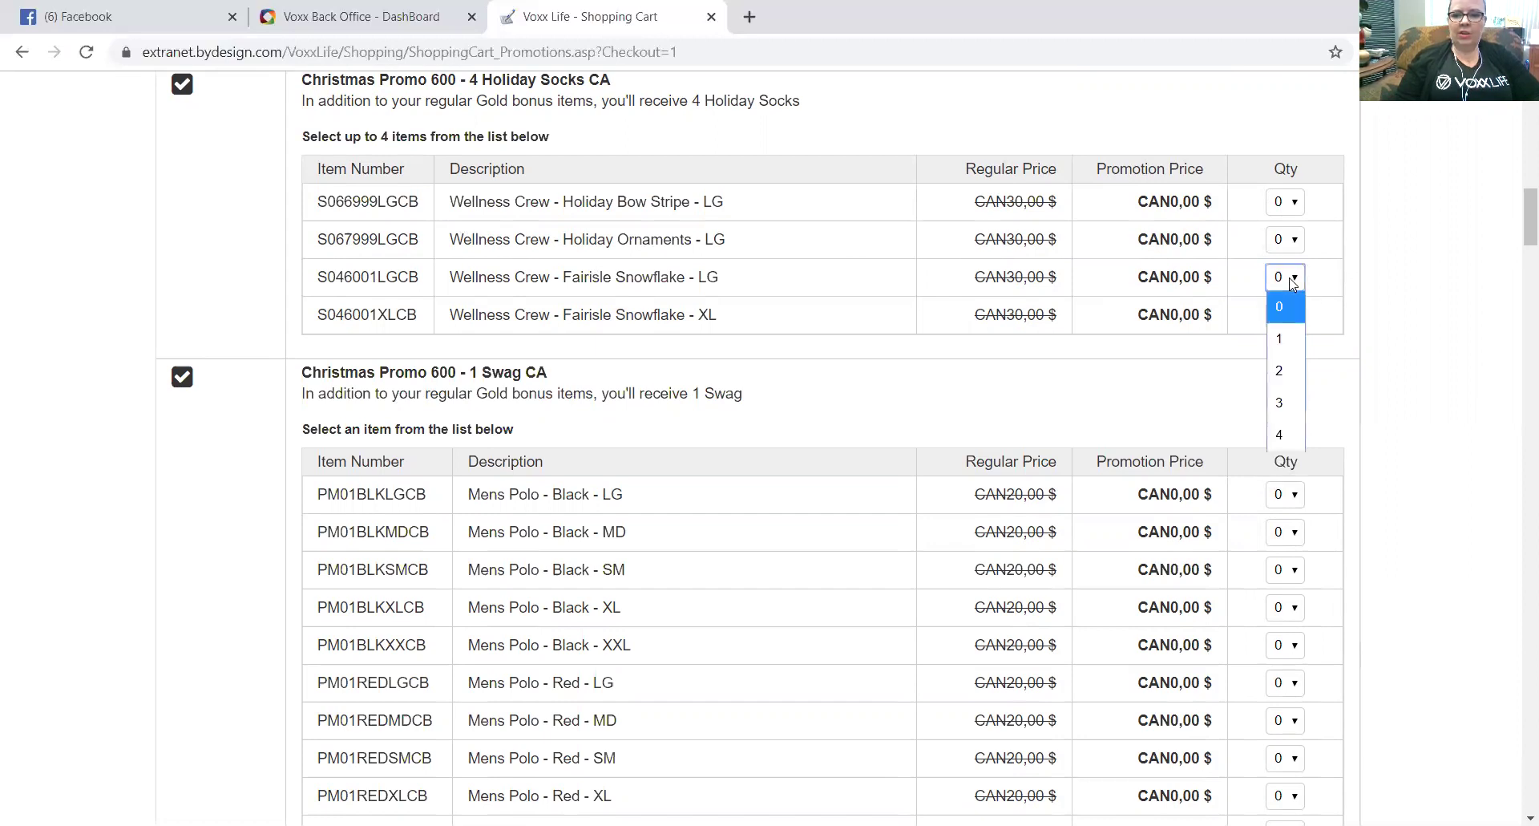
{"action": "left_click", "coordinate": [1290, 371]}
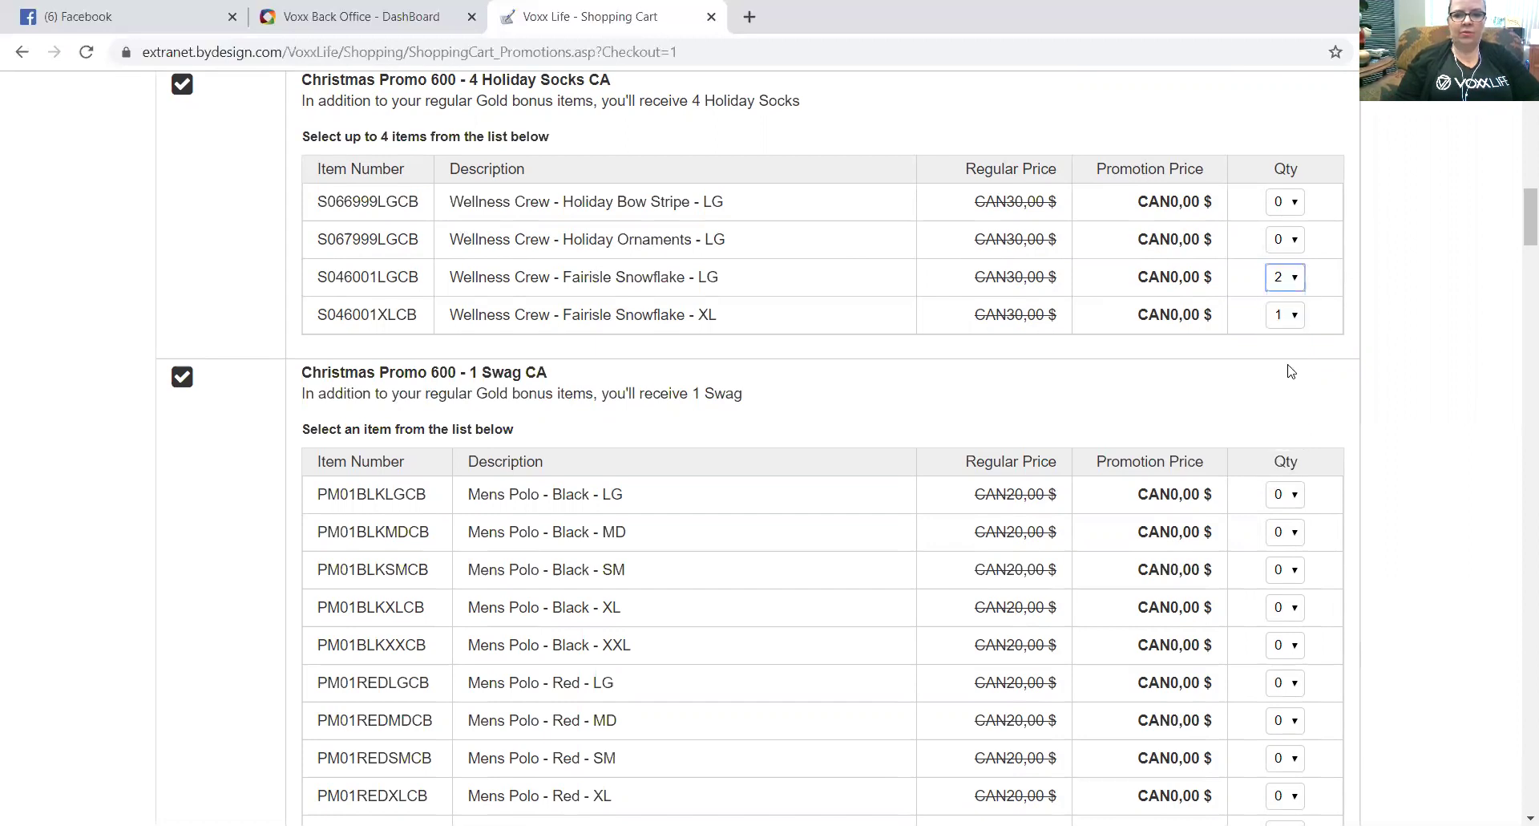
{"action": "left_click", "coordinate": [1301, 204]}
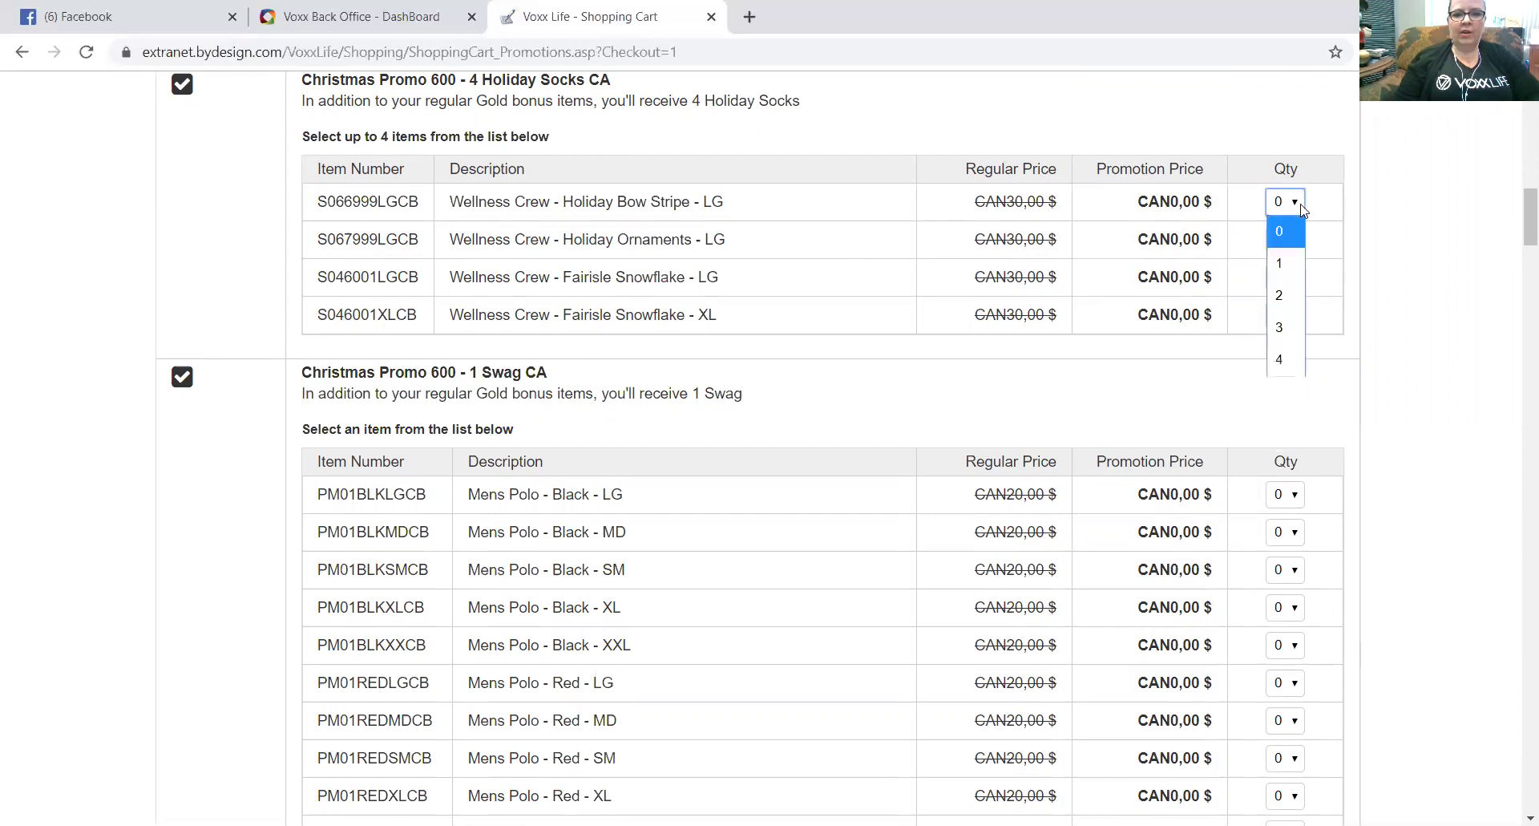
{"action": "left_click", "coordinate": [1288, 264]}
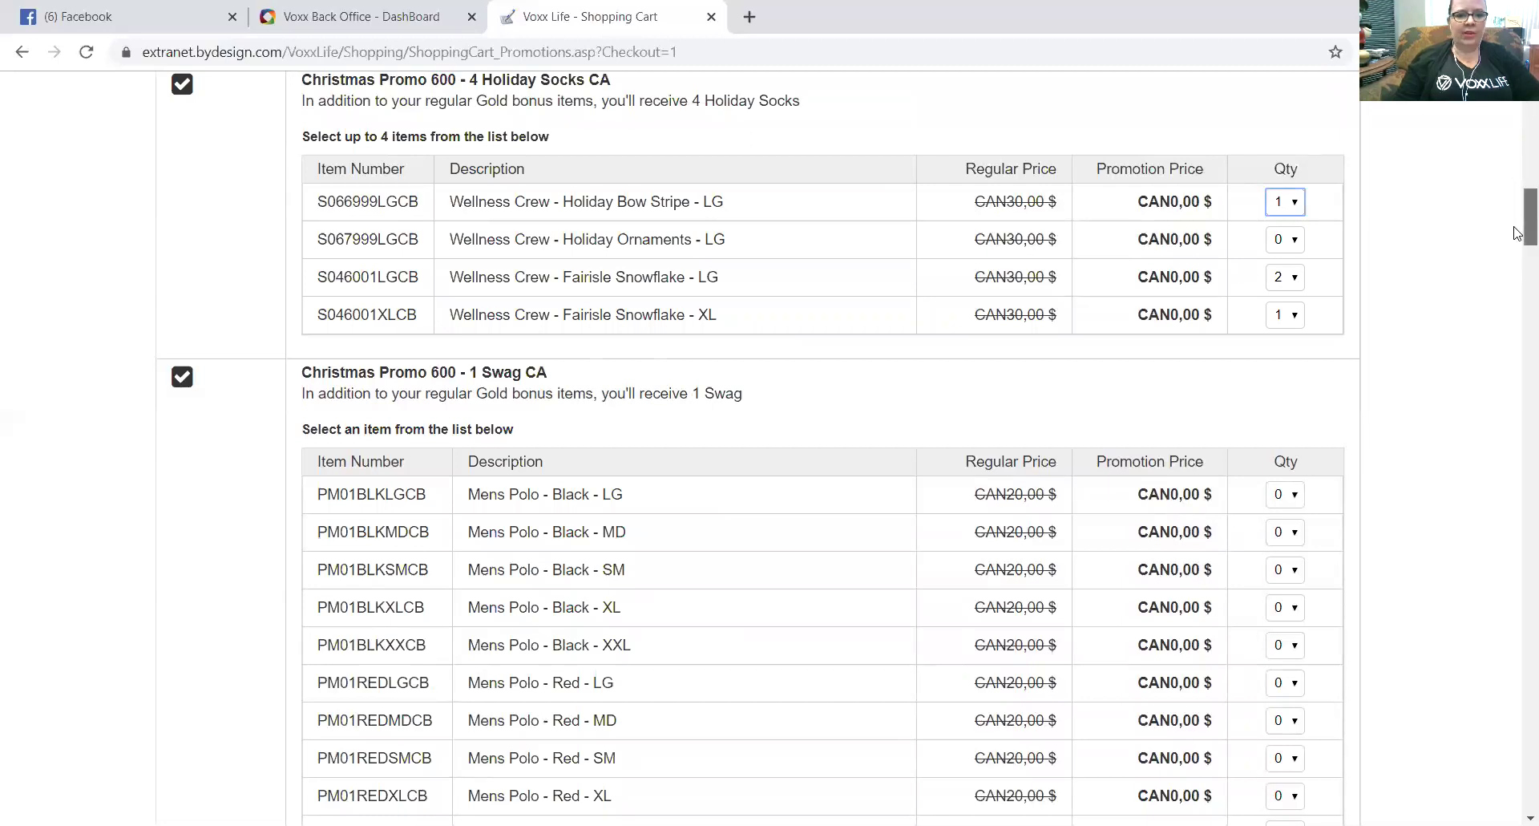
Choose one Billions Womens T-shirt - Red - XXL as the free item in the 1 Swag promotion.
{"action": "scroll", "coordinate": [1517, 265], "scroll_direction": "down", "scroll_amount": 1}
{"action": "scroll", "coordinate": [1518, 272], "scroll_direction": "down", "scroll_amount": 4}
{"action": "scroll", "coordinate": [1517, 256], "scroll_direction": "up", "scroll_amount": 3}
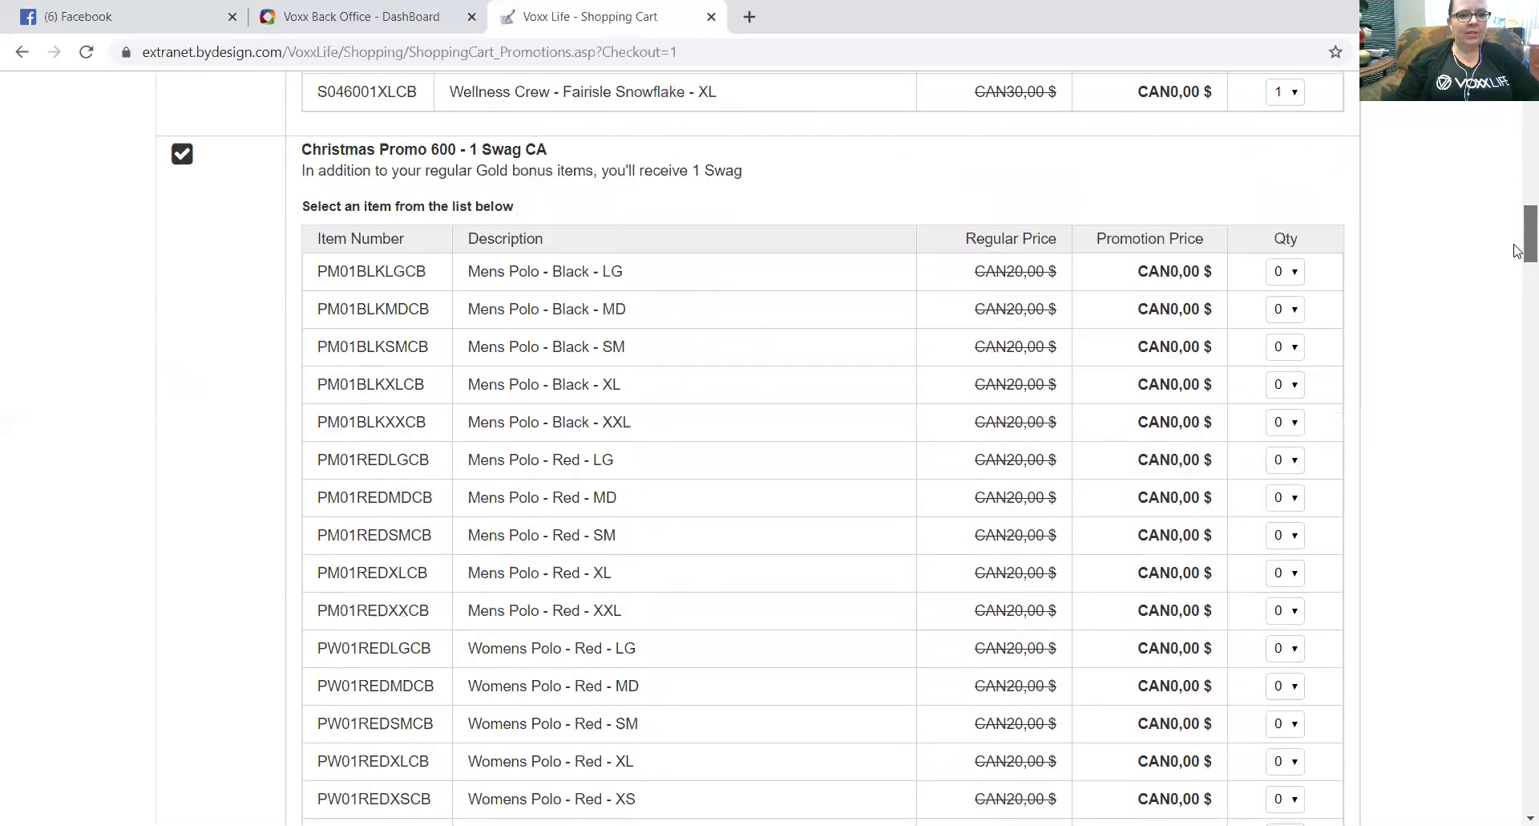
{"action": "scroll", "coordinate": [1517, 257], "scroll_direction": "down", "scroll_amount": 7}
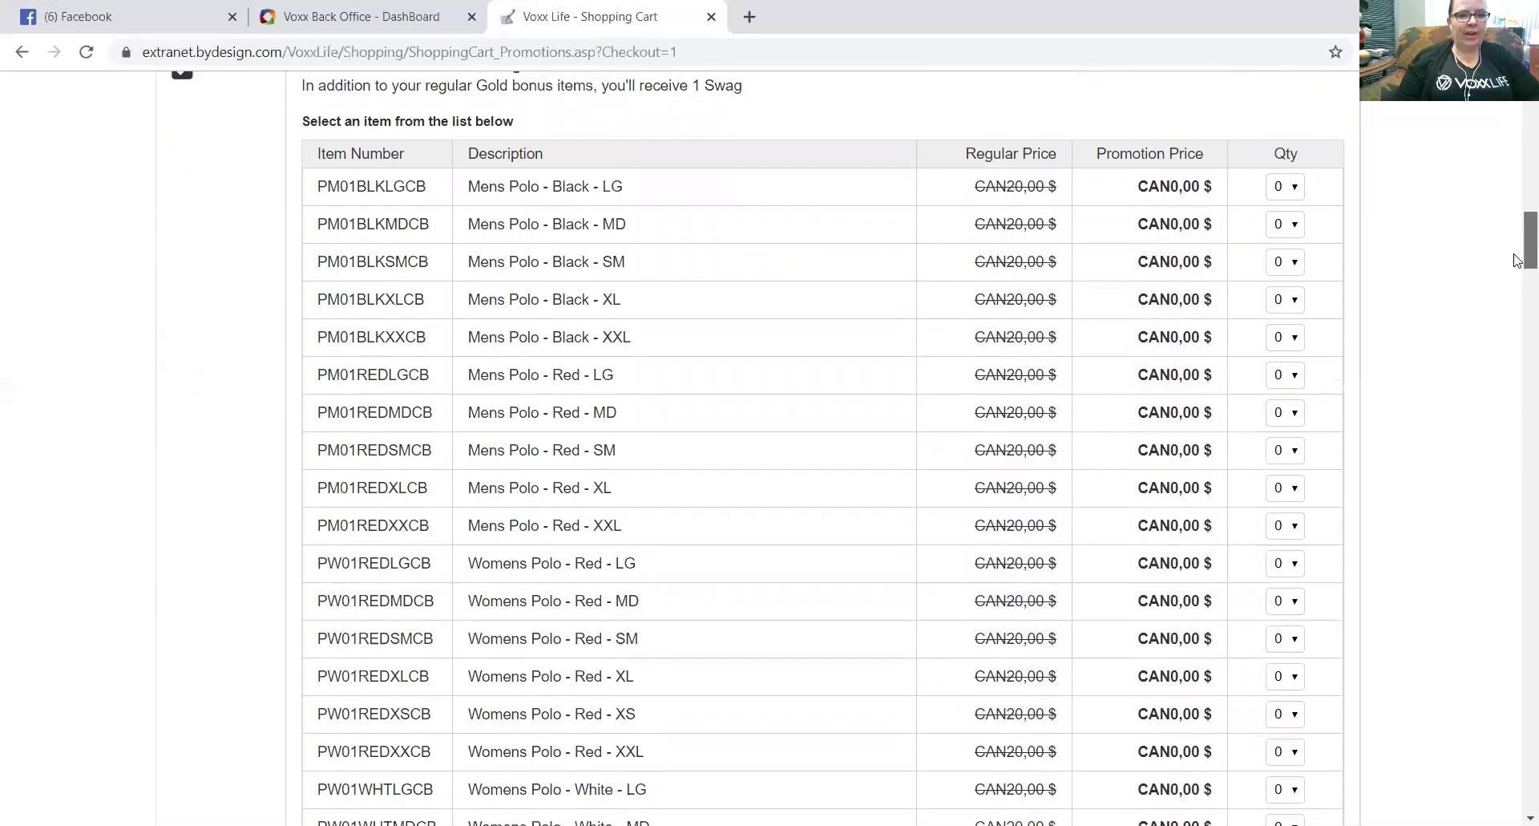
{"action": "scroll", "coordinate": [1518, 309], "scroll_direction": "down", "scroll_amount": 8}
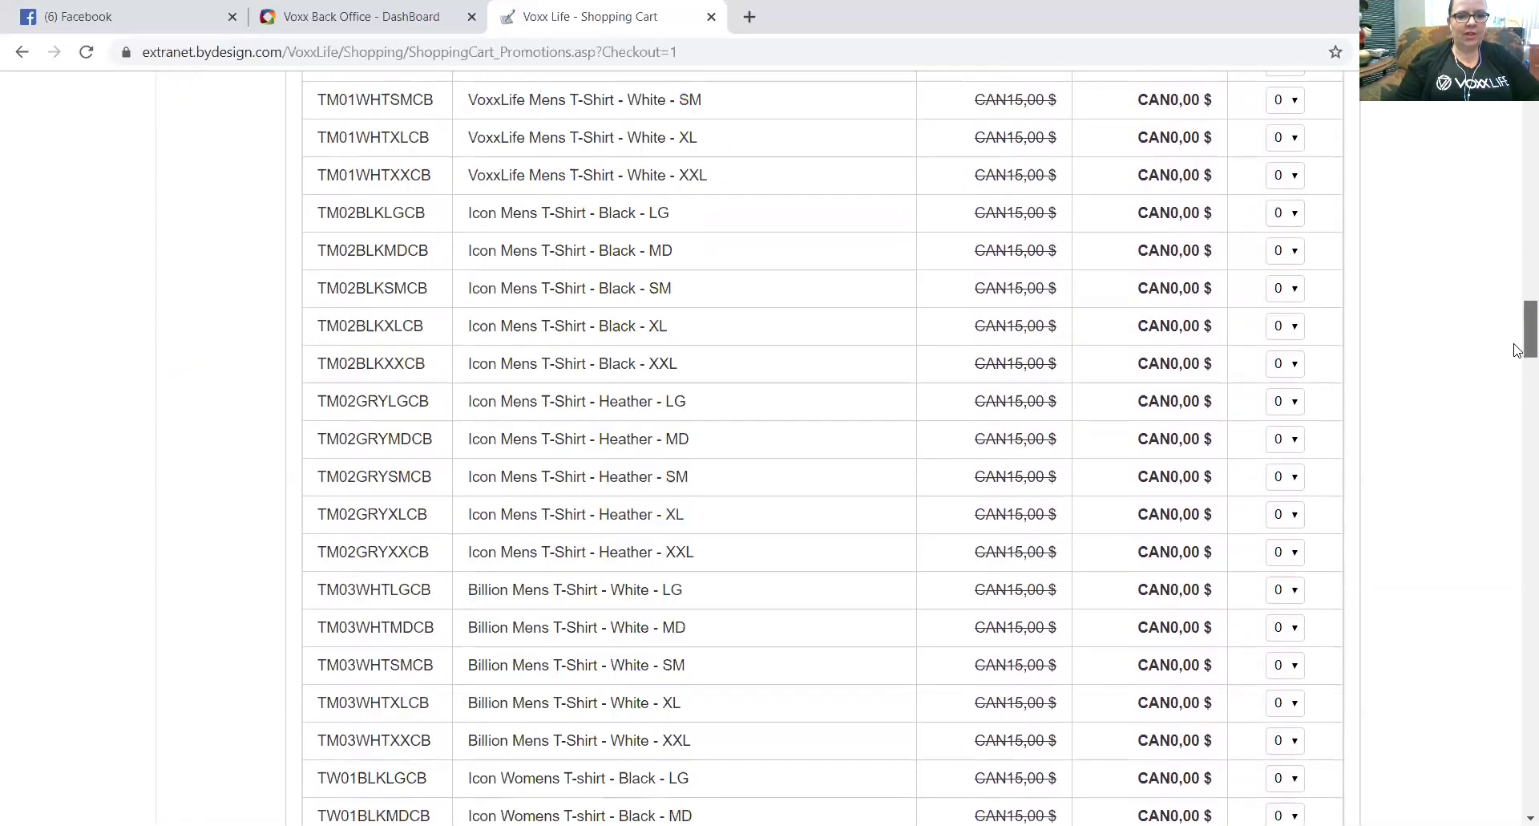
{"action": "scroll", "coordinate": [1518, 350], "scroll_direction": "down", "scroll_amount": 9}
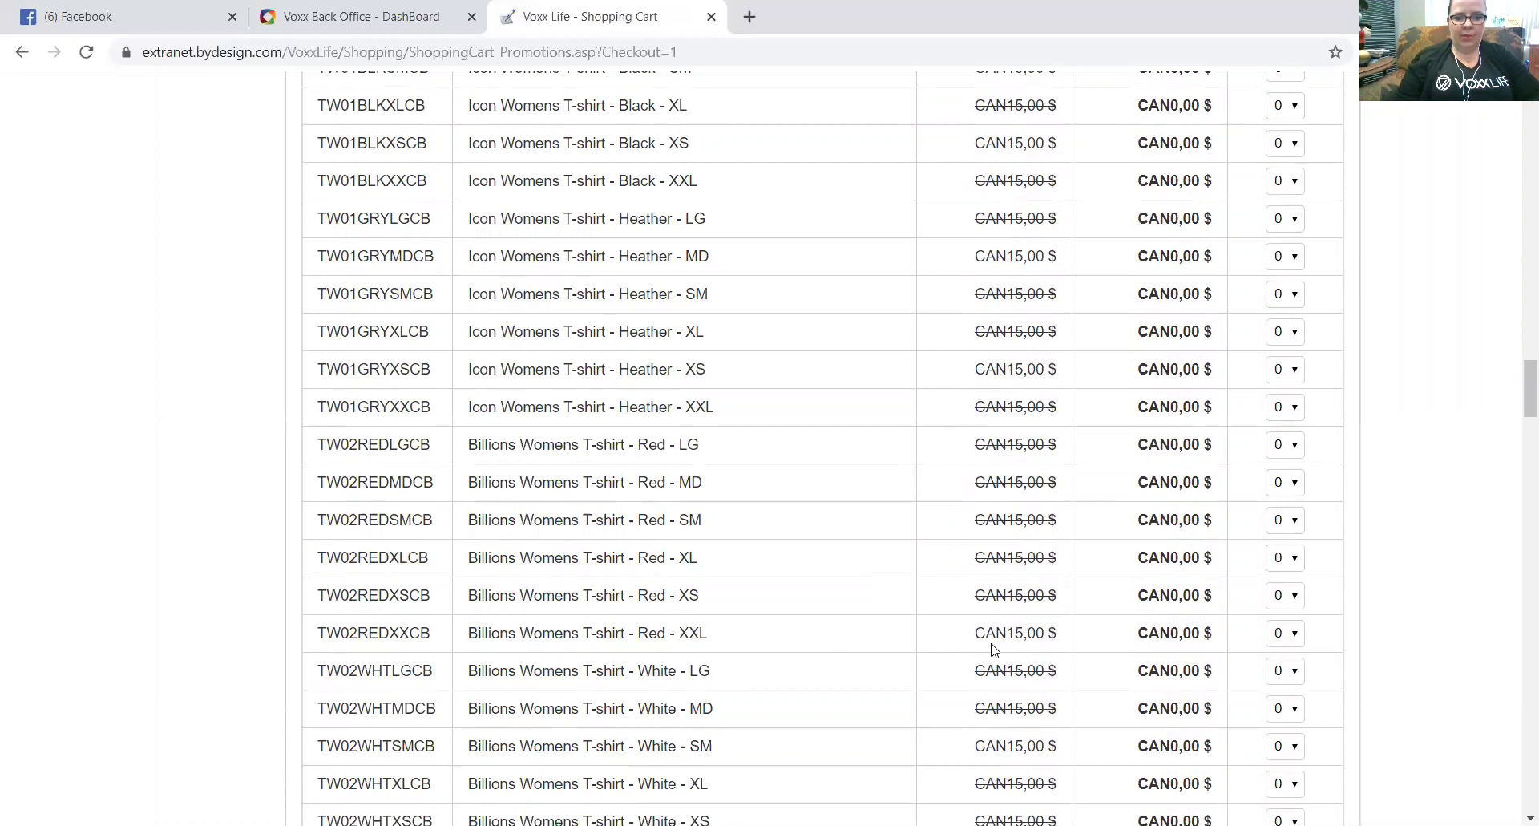
{"action": "left_click", "coordinate": [1299, 636]}
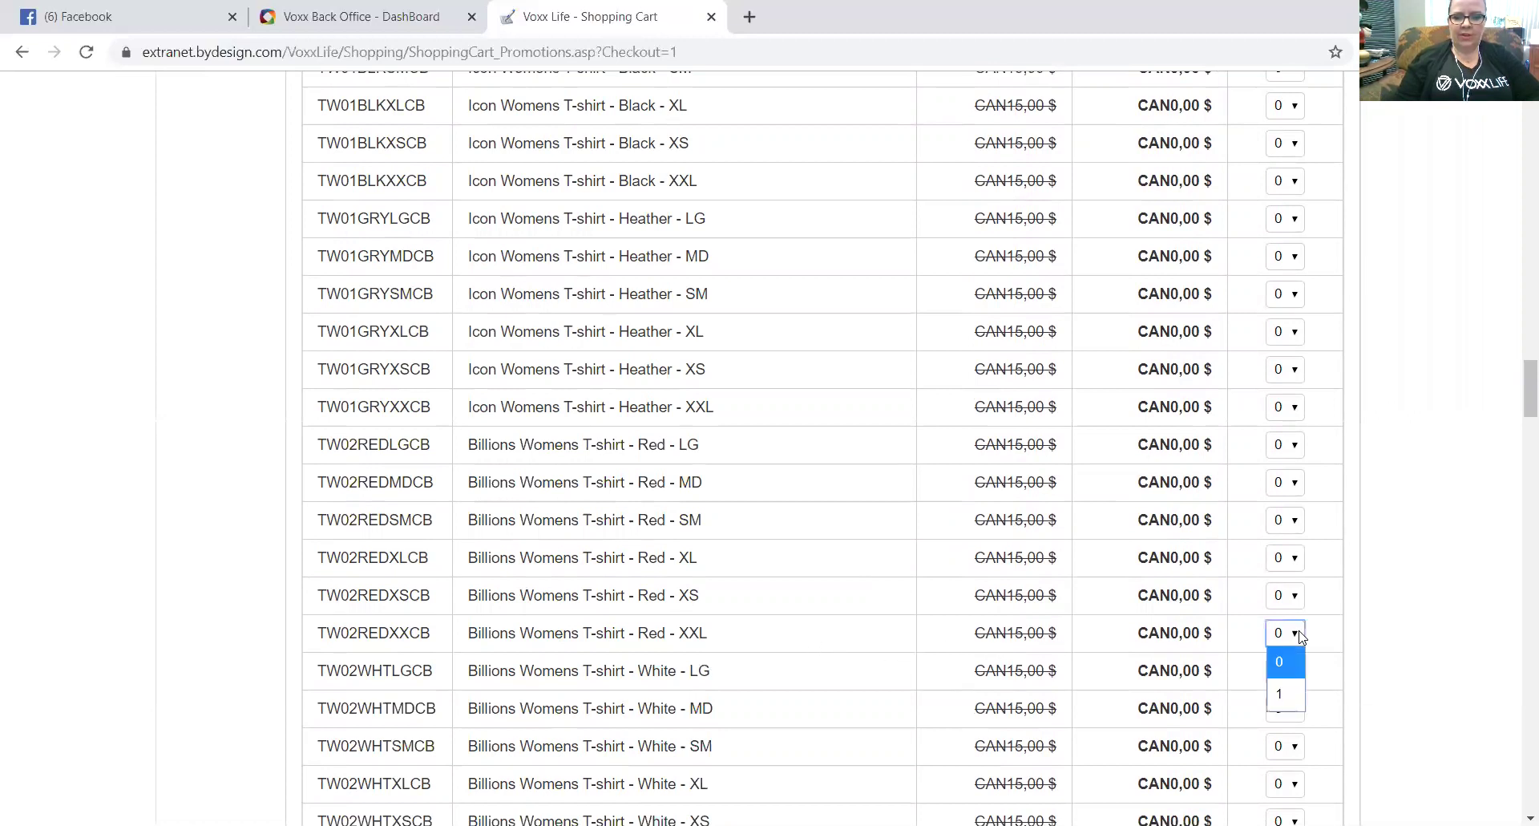
{"action": "left_click", "coordinate": [1291, 691]}
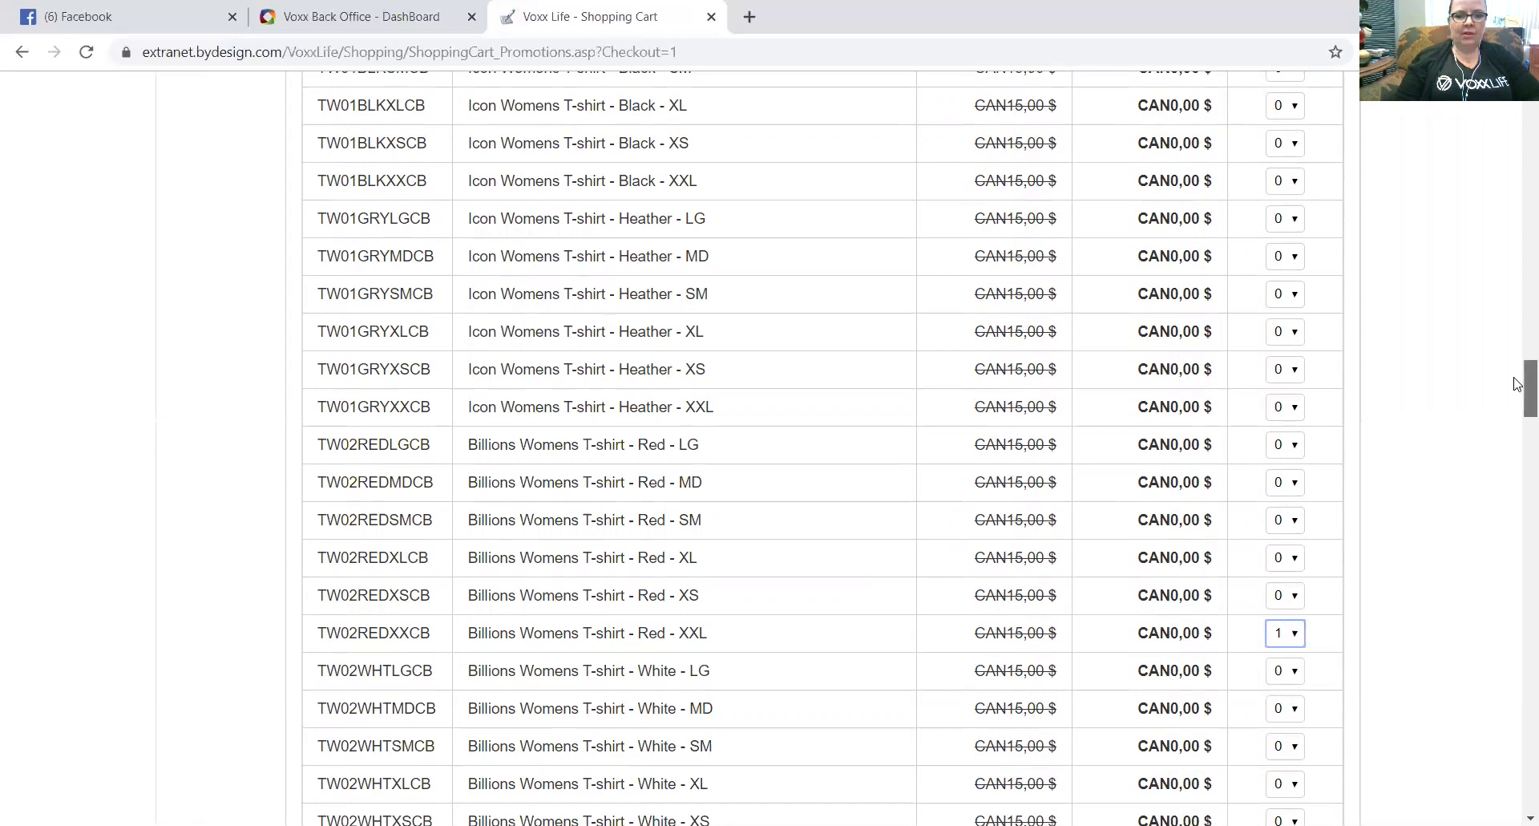
For the three free Iconic Socks, choose two Iconic Stripes Crew - MD and one Iconic Lava Lamp Crew - LG.
{"action": "left_click_drag", "start_coordinate": [1518, 384], "coordinate": [1518, 445]}
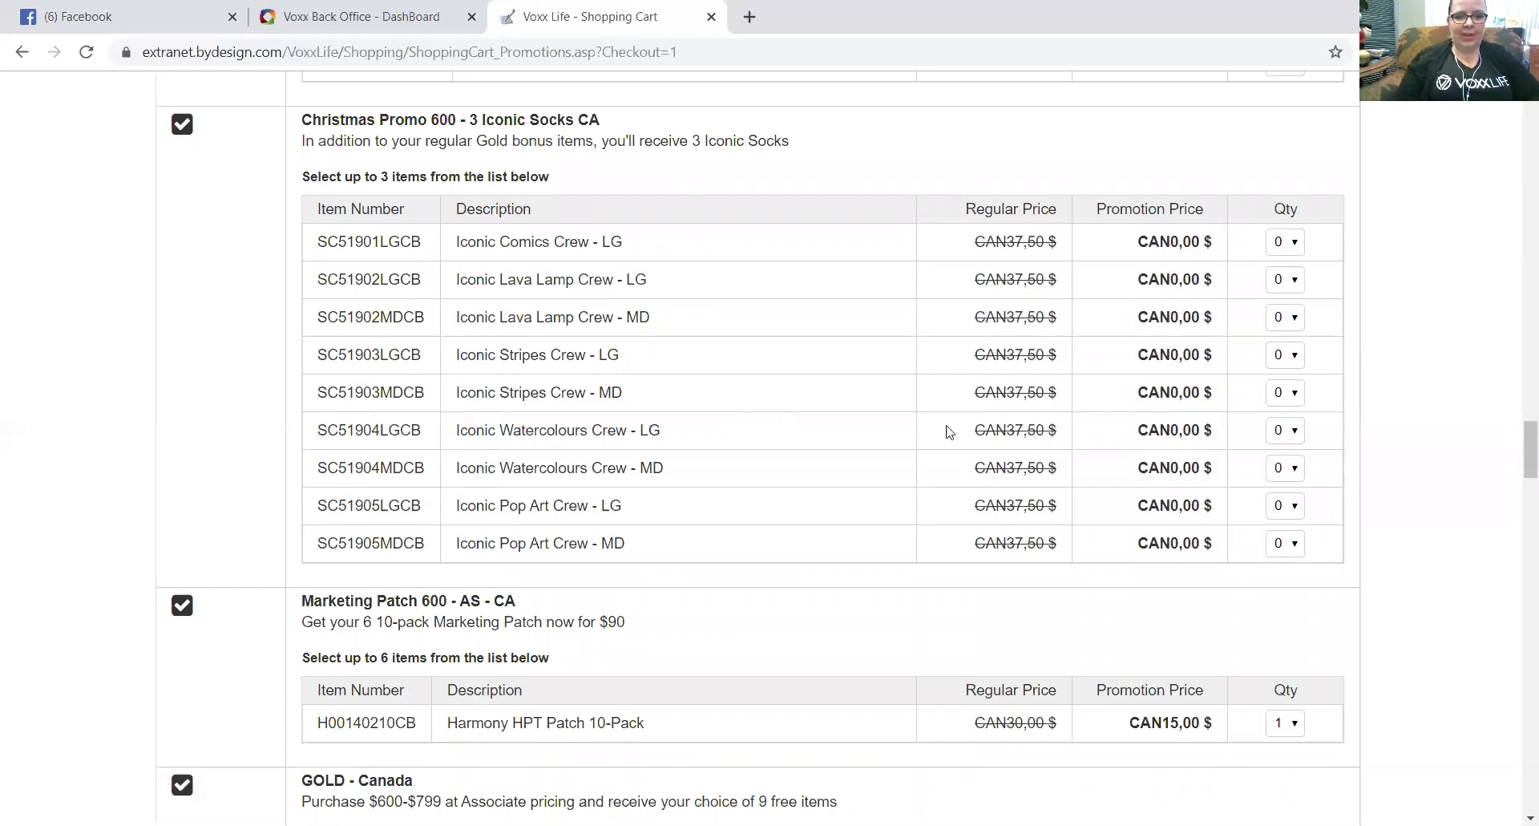
{"action": "left_click", "coordinate": [1291, 392]}
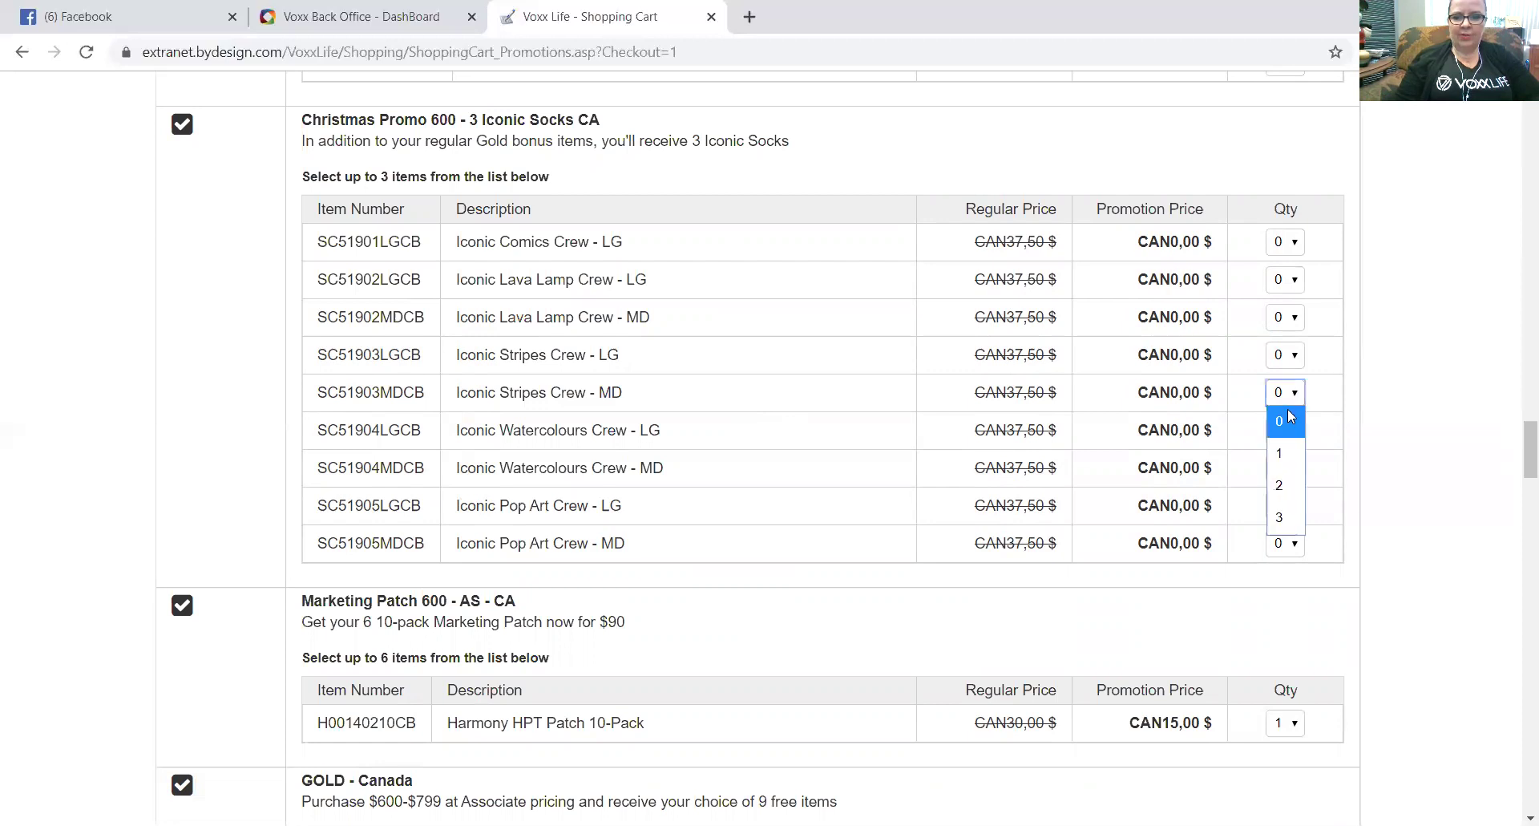
{"action": "left_click", "coordinate": [1286, 479]}
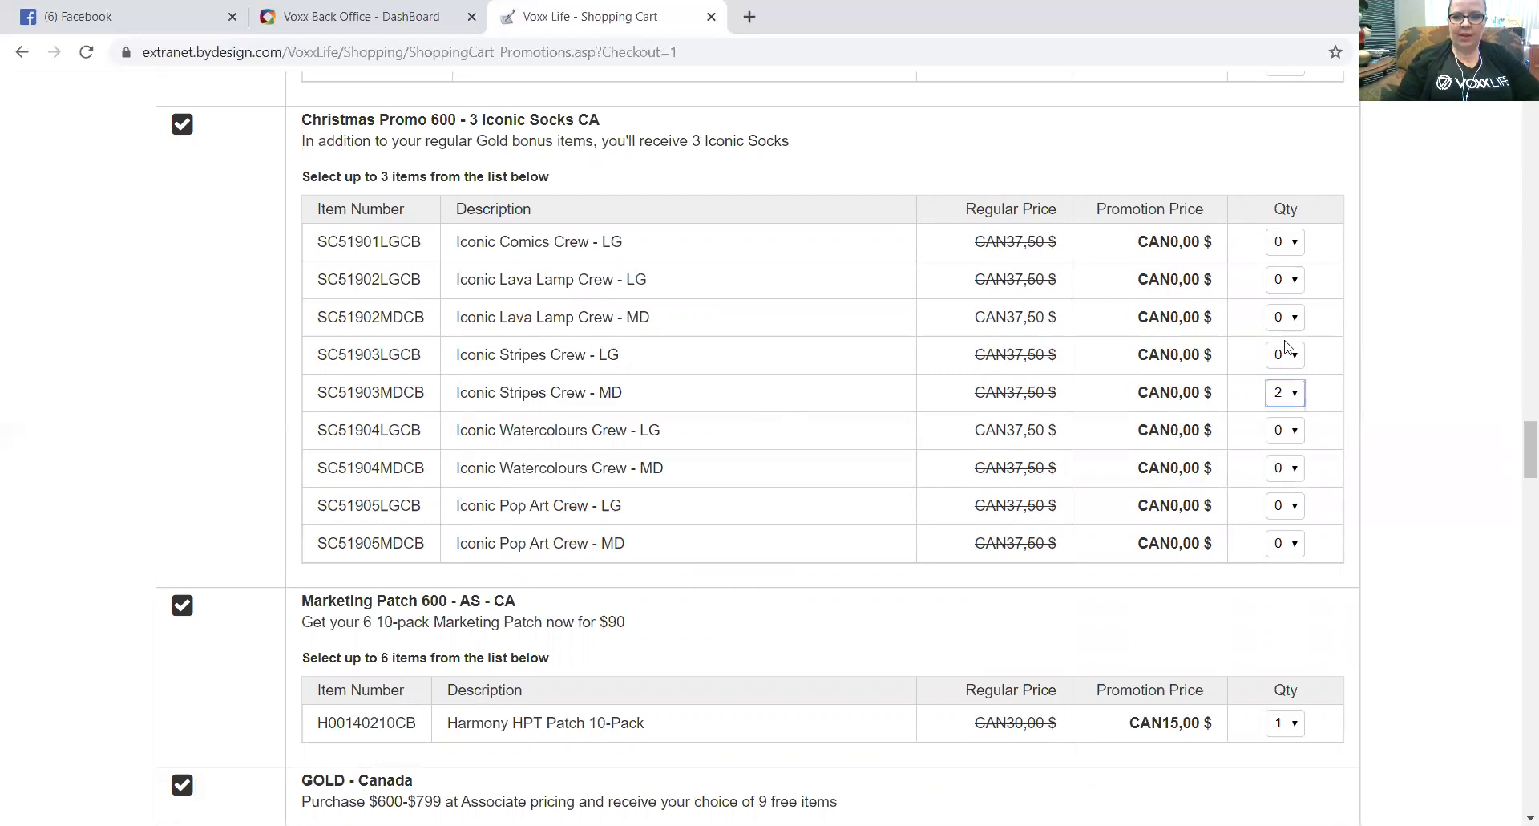
{"action": "left_click", "coordinate": [1299, 280]}
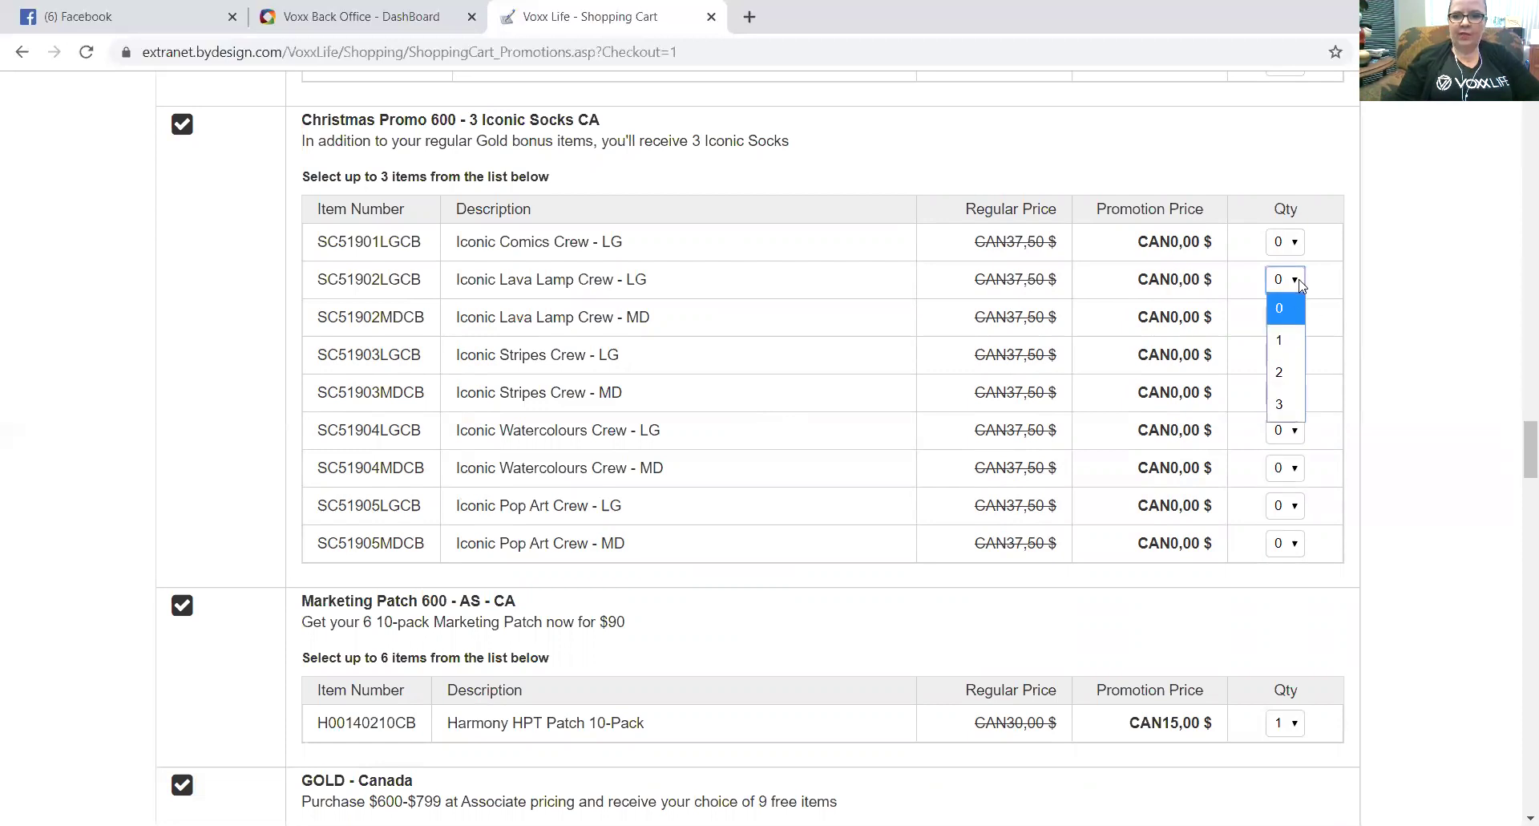
{"action": "left_click", "coordinate": [1283, 340]}
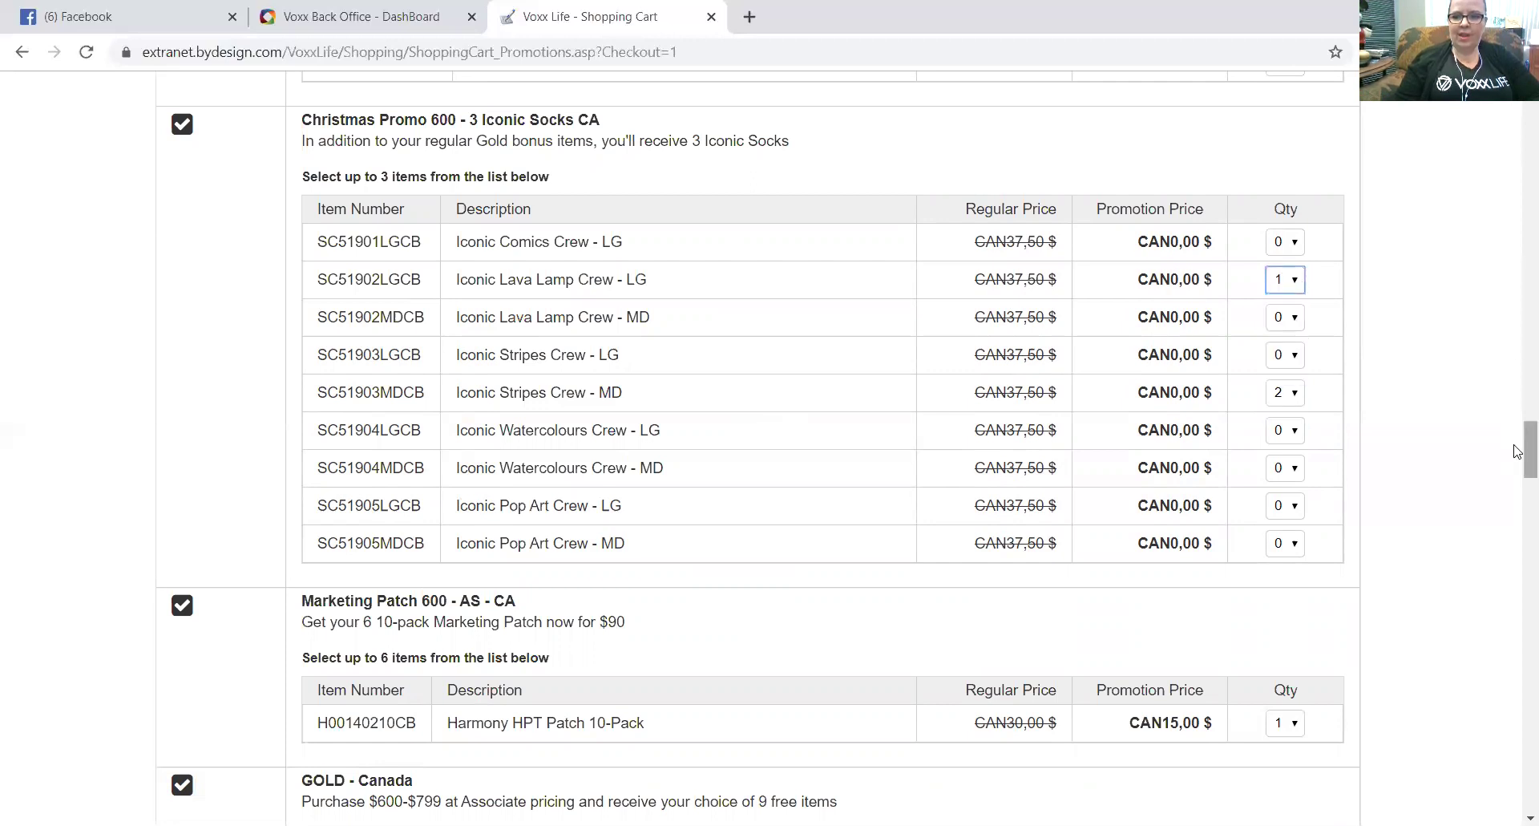
Set the quantity of Harmony HPT Patch 10-Pack in the Marketing Patch 600 promotion to 6.
{"action": "left_click_drag", "start_coordinate": [1517, 449], "coordinate": [1518, 485]}
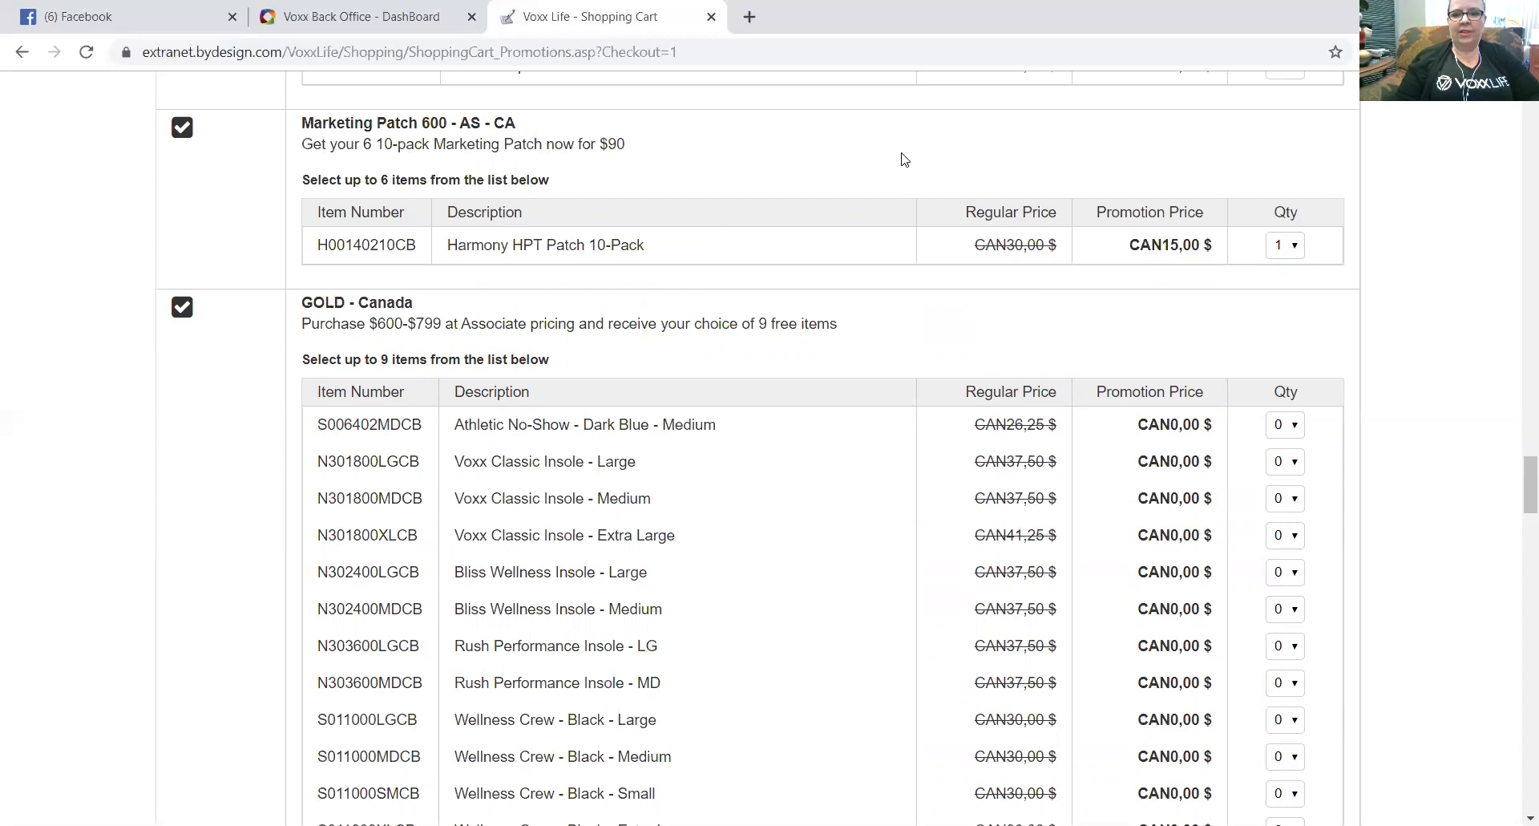
{"action": "left_click", "coordinate": [1286, 244]}
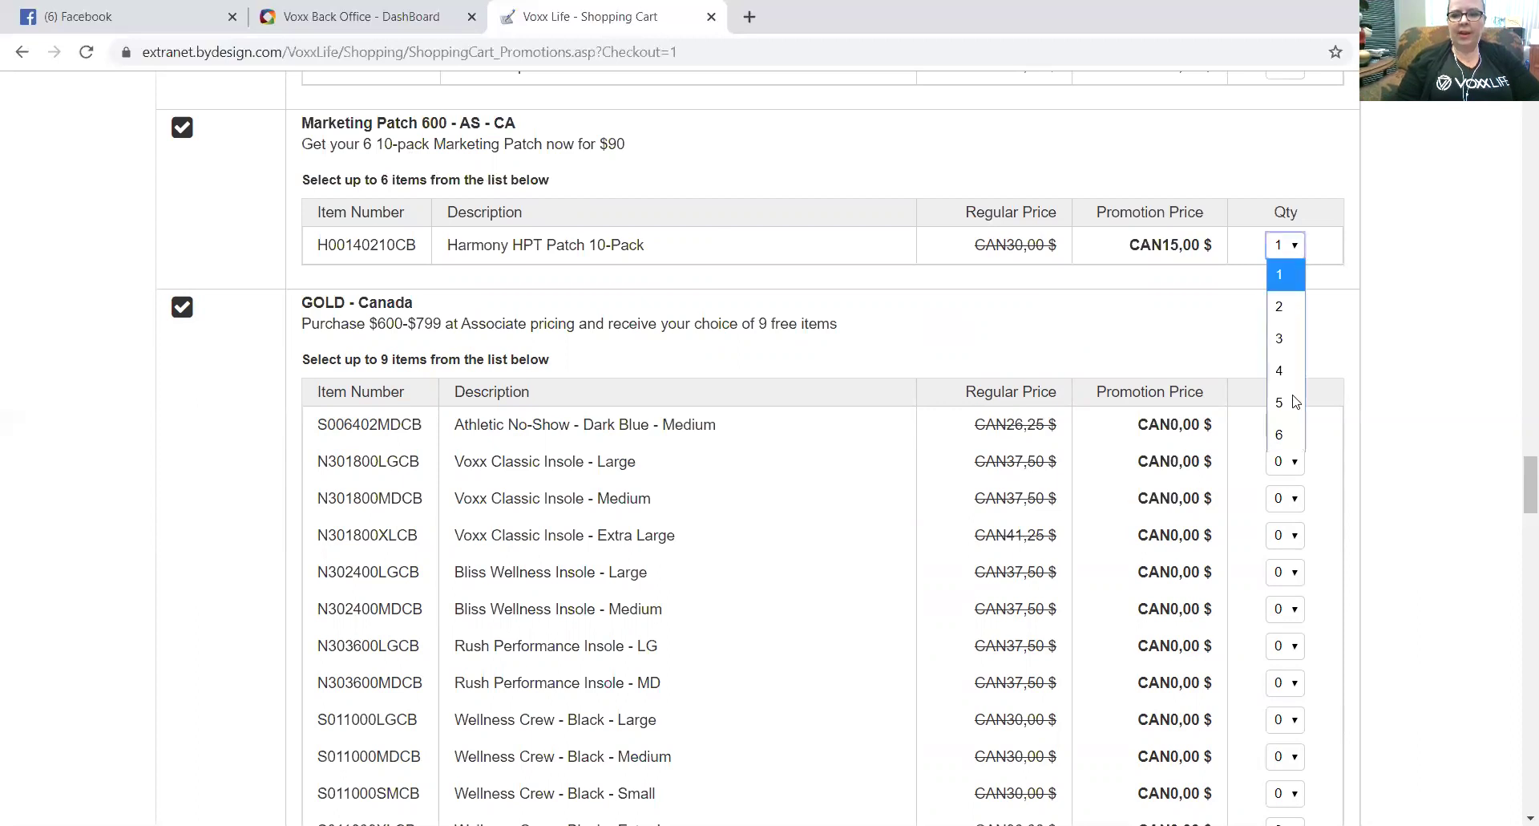
{"action": "left_click", "coordinate": [1296, 435]}
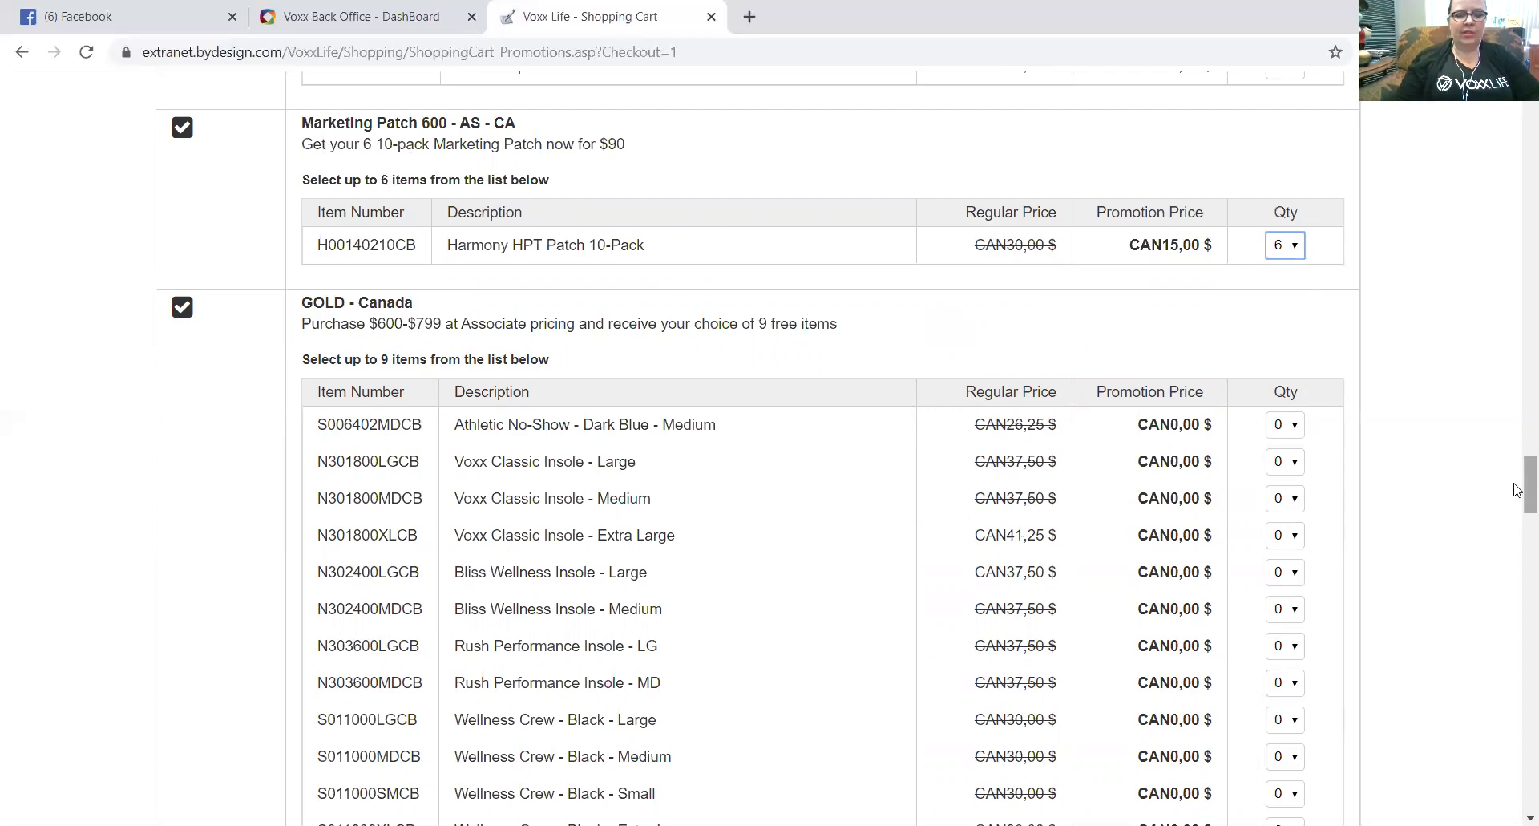
Among the GOLD - Canada free items, choose three Athletic Knee High - Black - Large and two Athletic Knee High - Steel Grey - Medium.
{"action": "left_click_drag", "start_coordinate": [1517, 491], "coordinate": [1518, 503]}
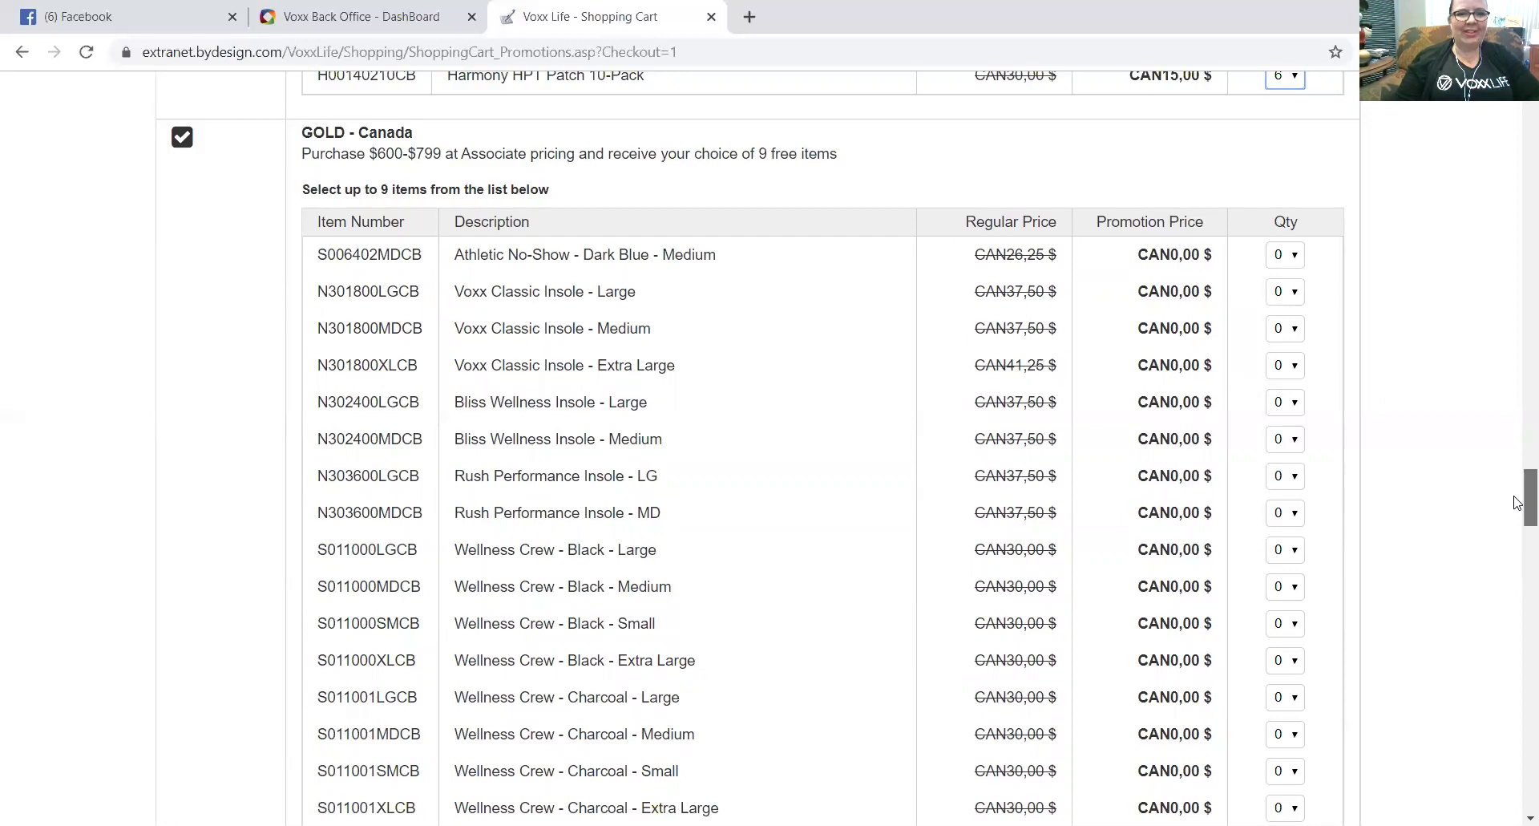
{"action": "left_click_drag", "start_coordinate": [1517, 504], "coordinate": [1518, 505]}
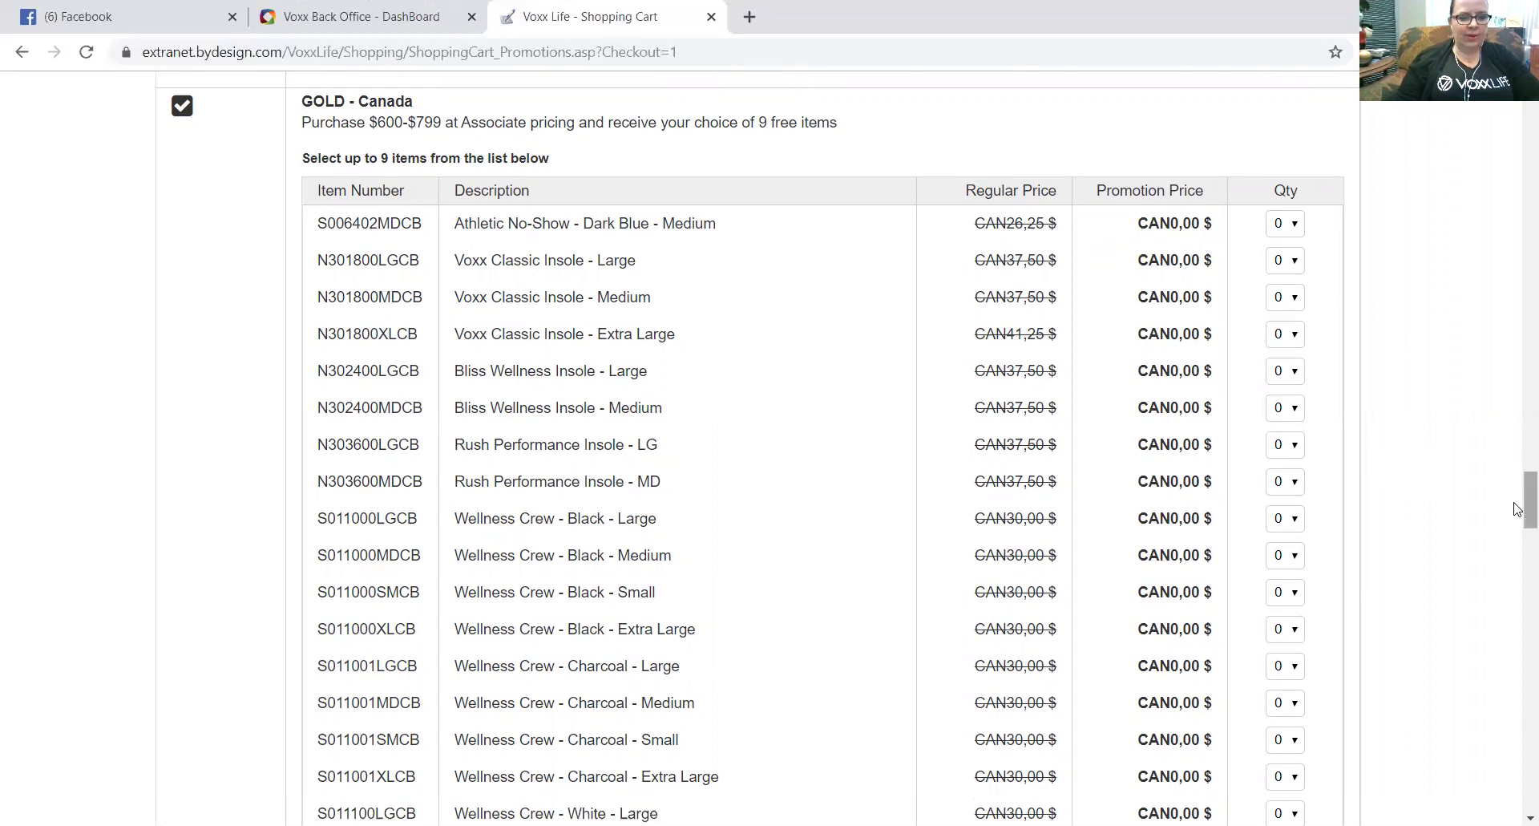
{"action": "left_click_drag", "start_coordinate": [1518, 509], "coordinate": [1518, 635]}
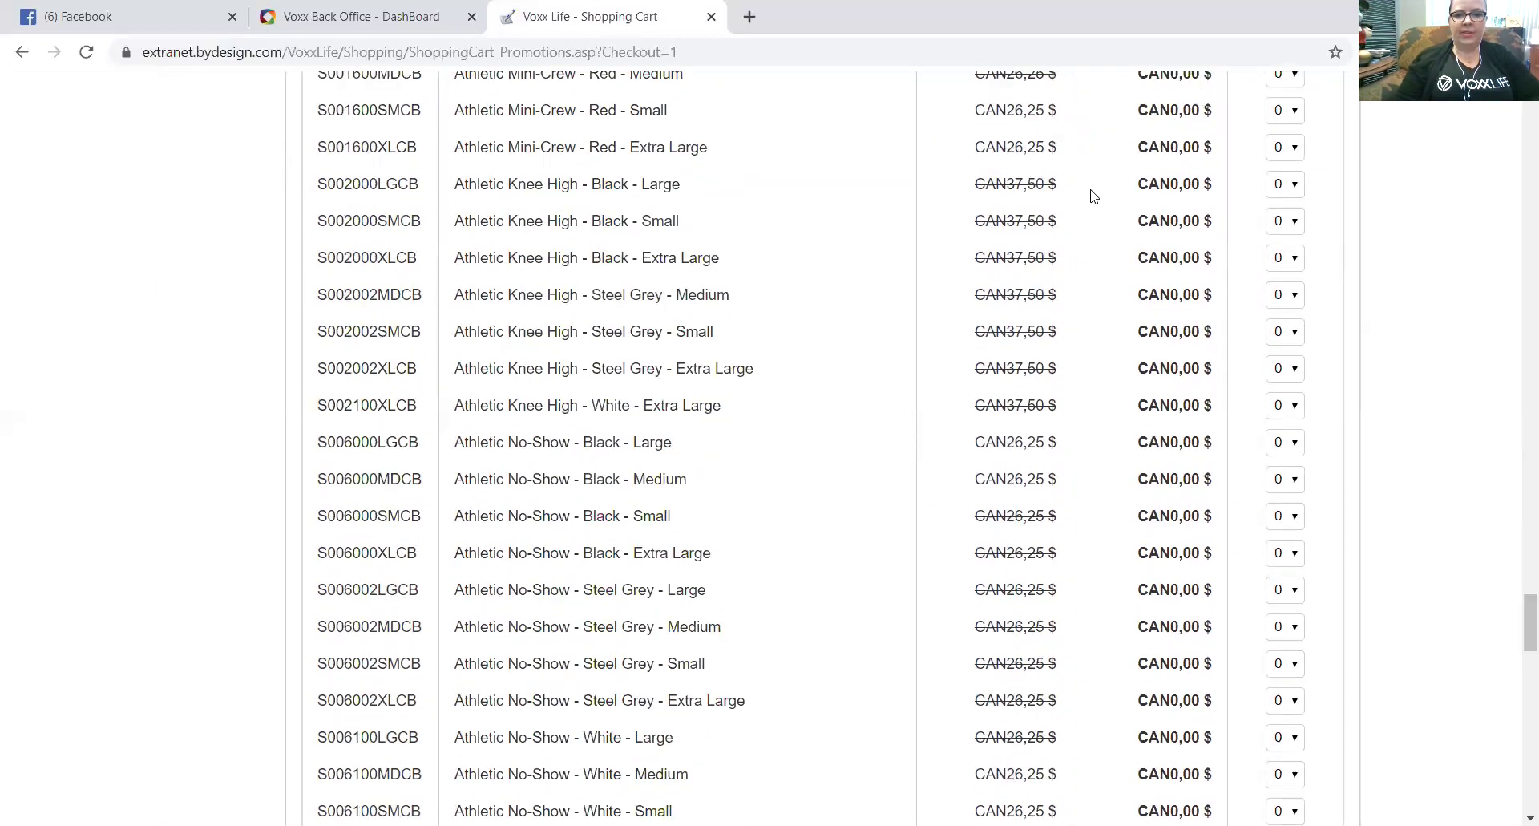
{"action": "left_click", "coordinate": [1295, 189]}
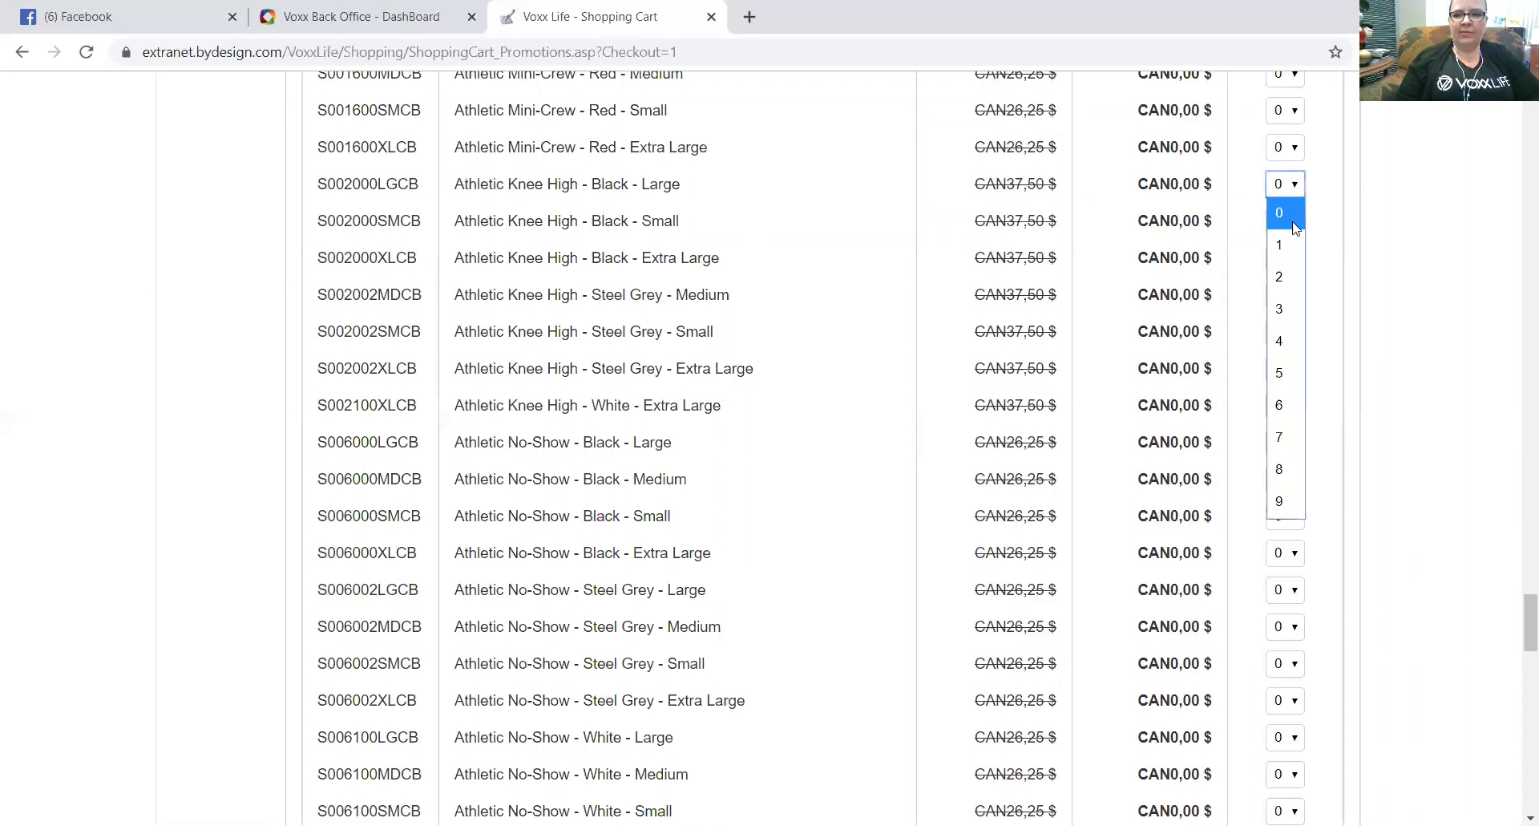
{"action": "left_click", "coordinate": [1285, 317]}
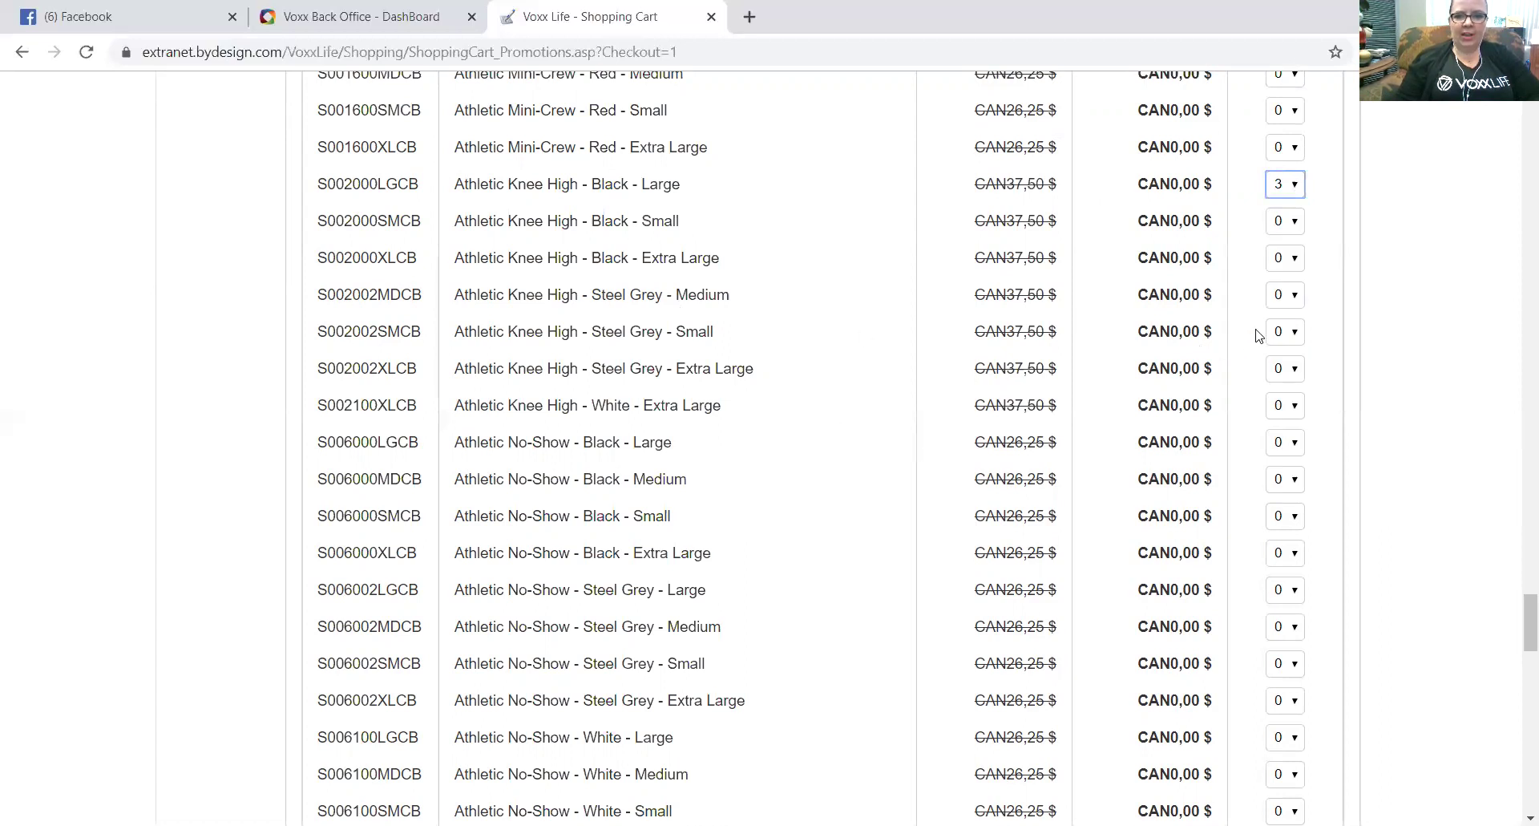
{"action": "left_click", "coordinate": [1293, 296]}
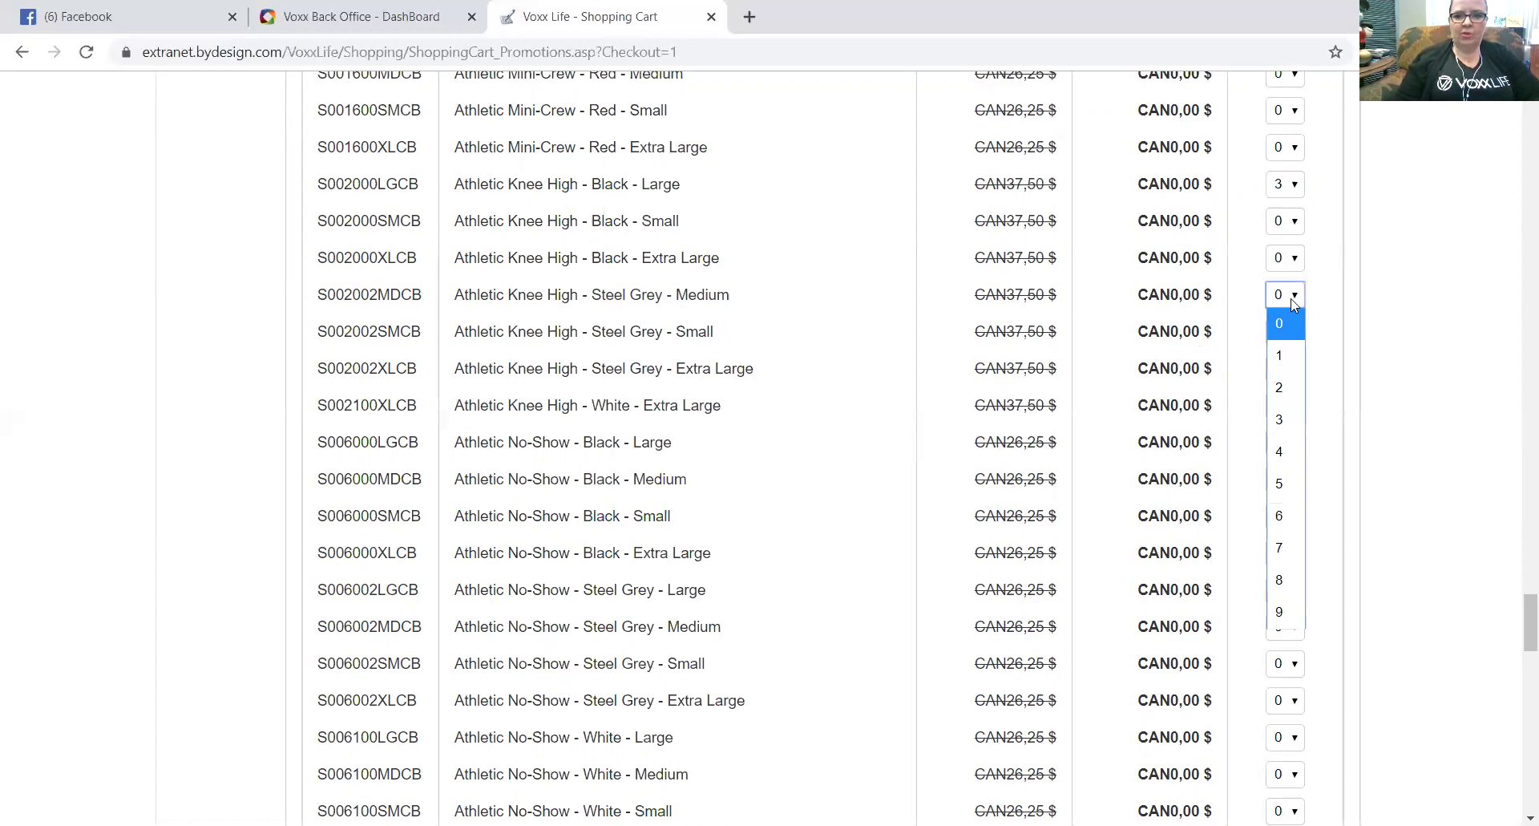
{"action": "left_click", "coordinate": [1288, 385]}
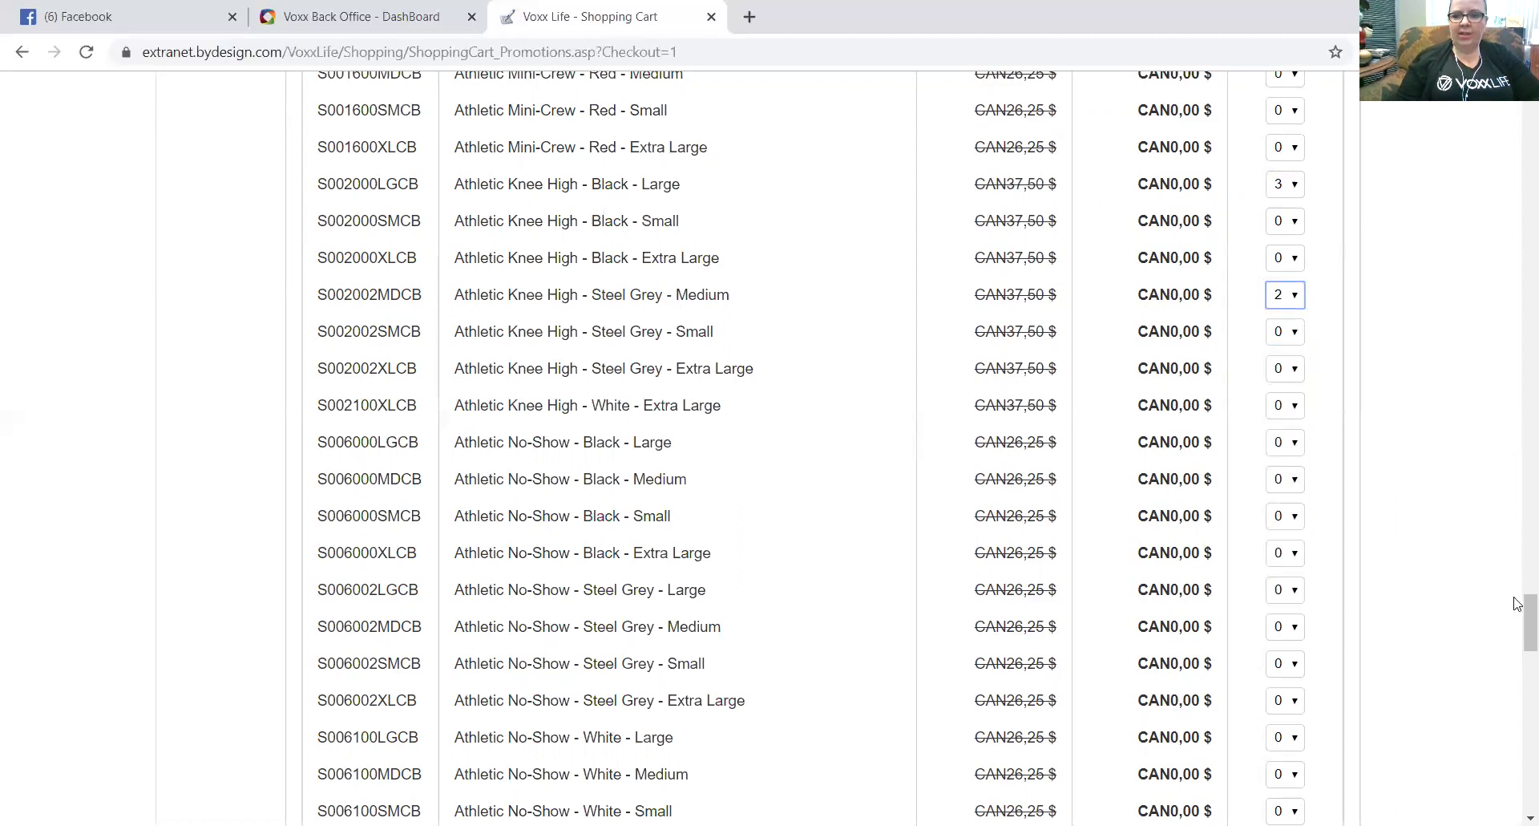
Choose four Bliss Wellness Insole - Large as the remaining GOLD - Canada free items and proceed to checkout.
{"action": "left_click_drag", "start_coordinate": [1518, 619], "coordinate": [1517, 511]}
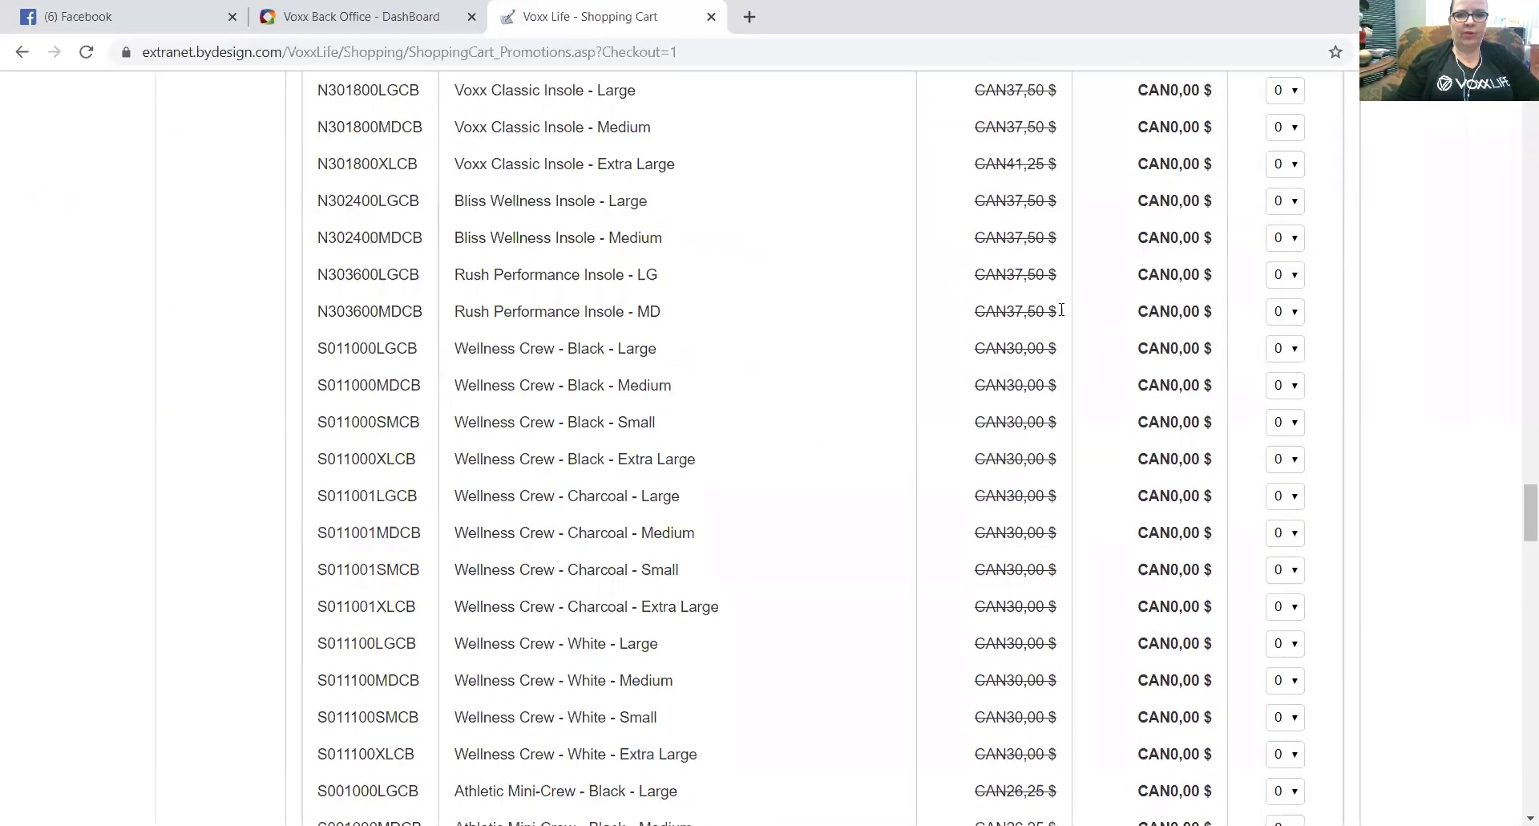
{"action": "left_click", "coordinate": [1290, 204]}
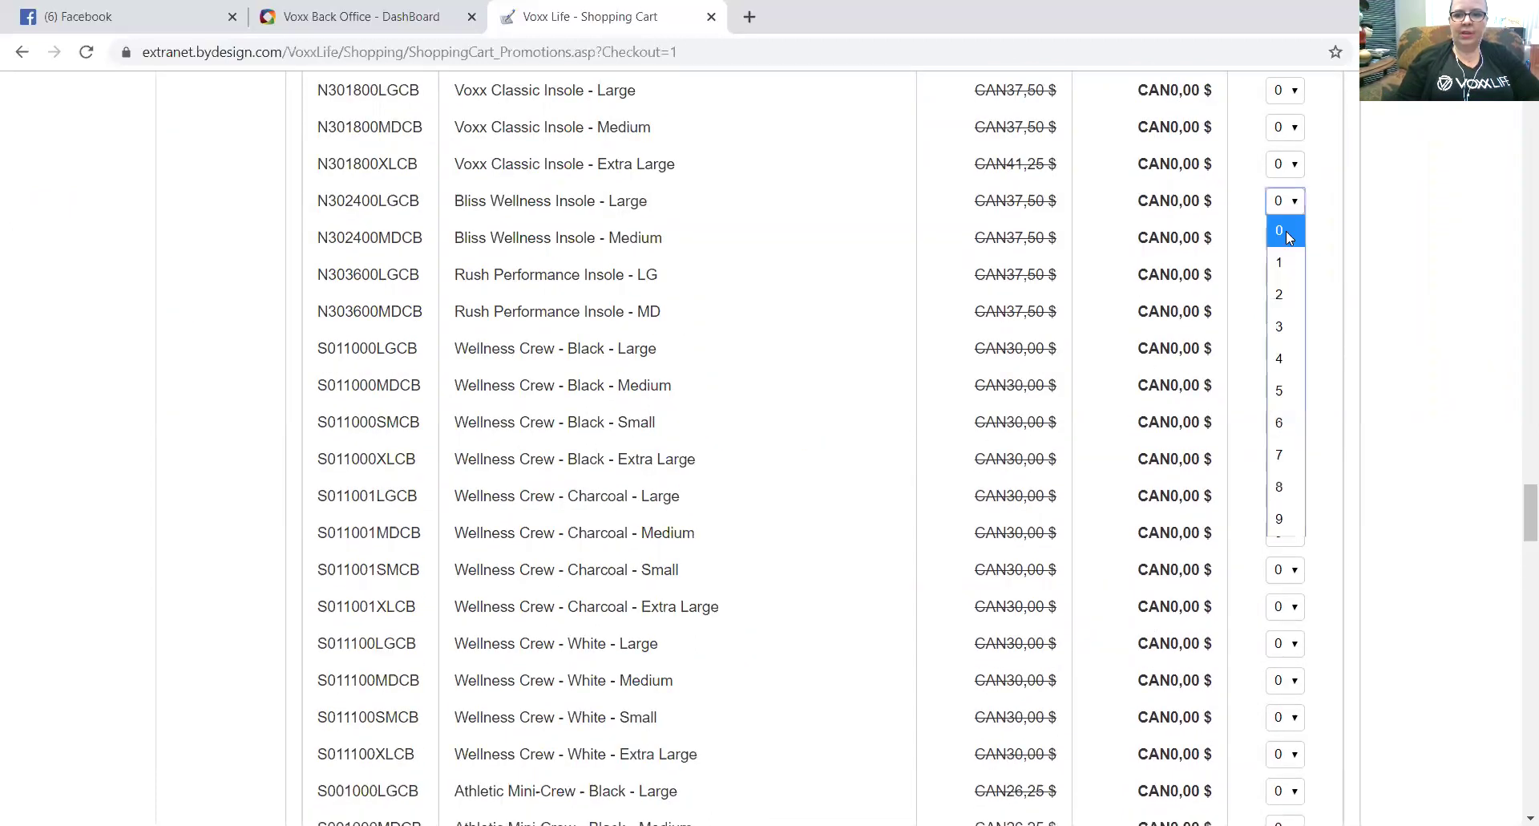
{"action": "left_click", "coordinate": [1281, 357]}
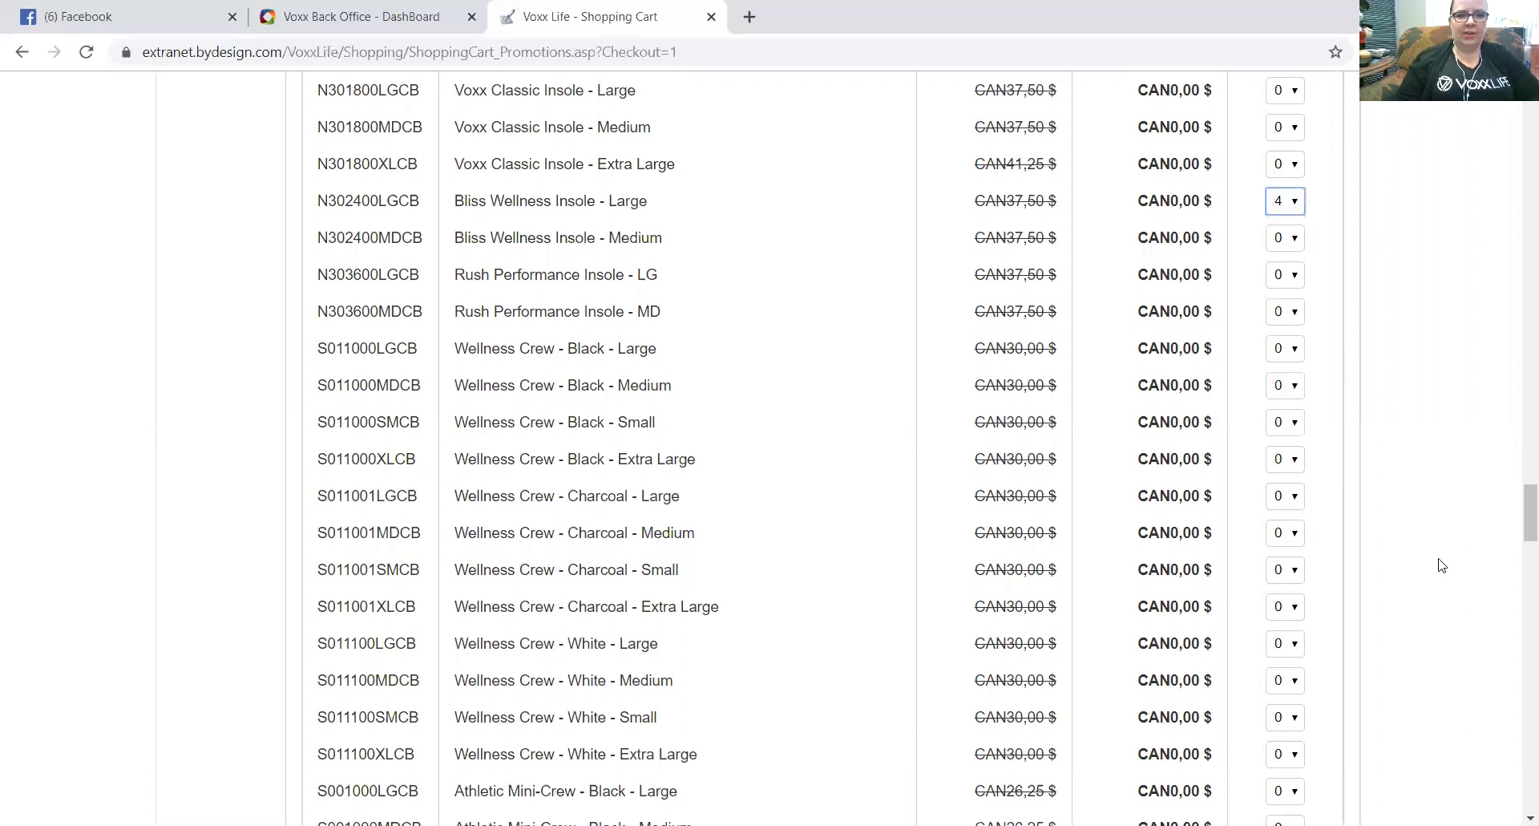
{"action": "left_click_drag", "start_coordinate": [1518, 502], "coordinate": [1517, 794]}
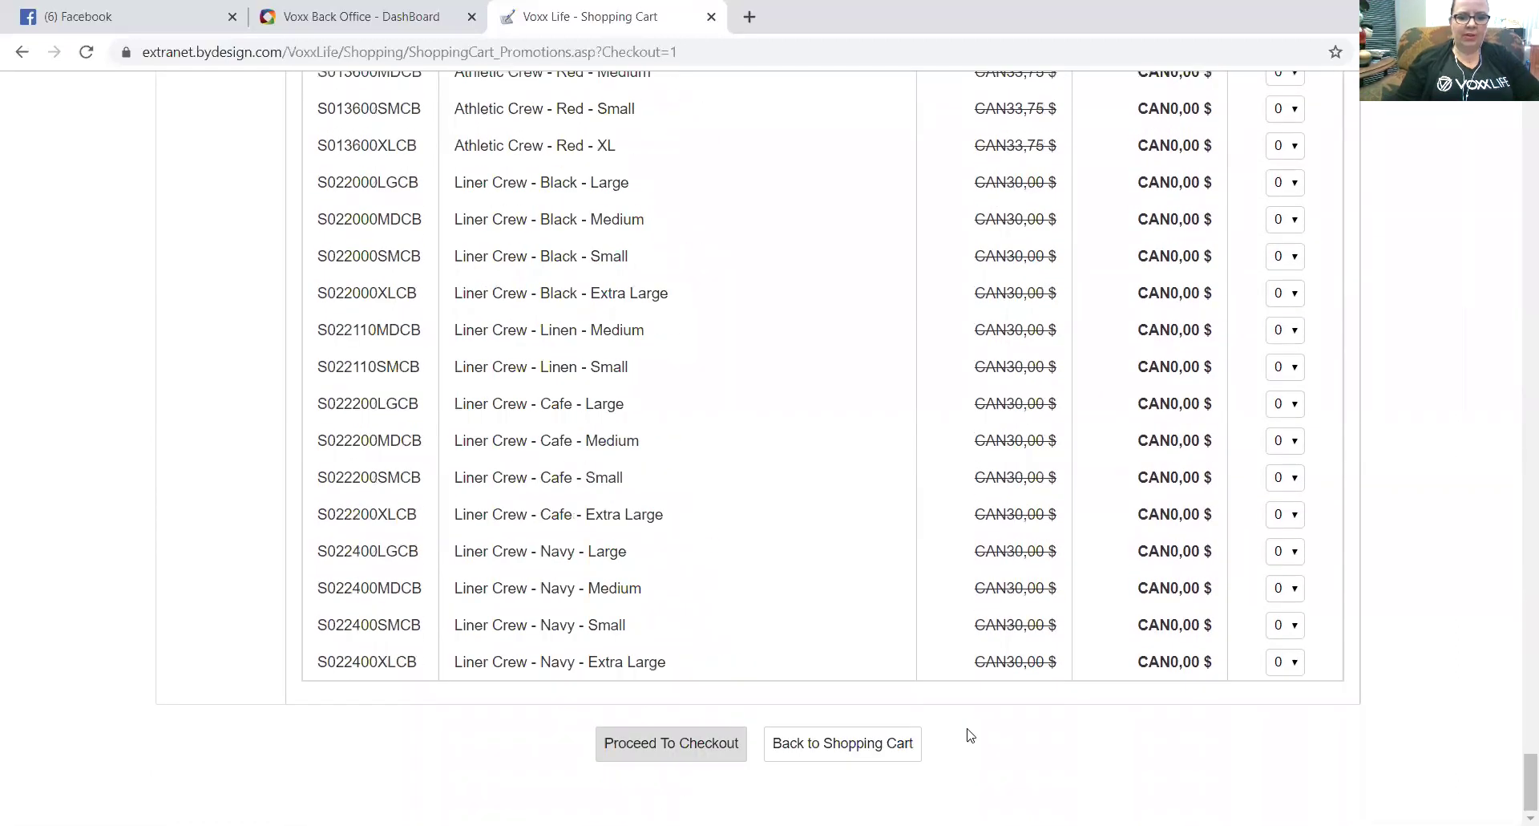
{"action": "left_click", "coordinate": [654, 758]}
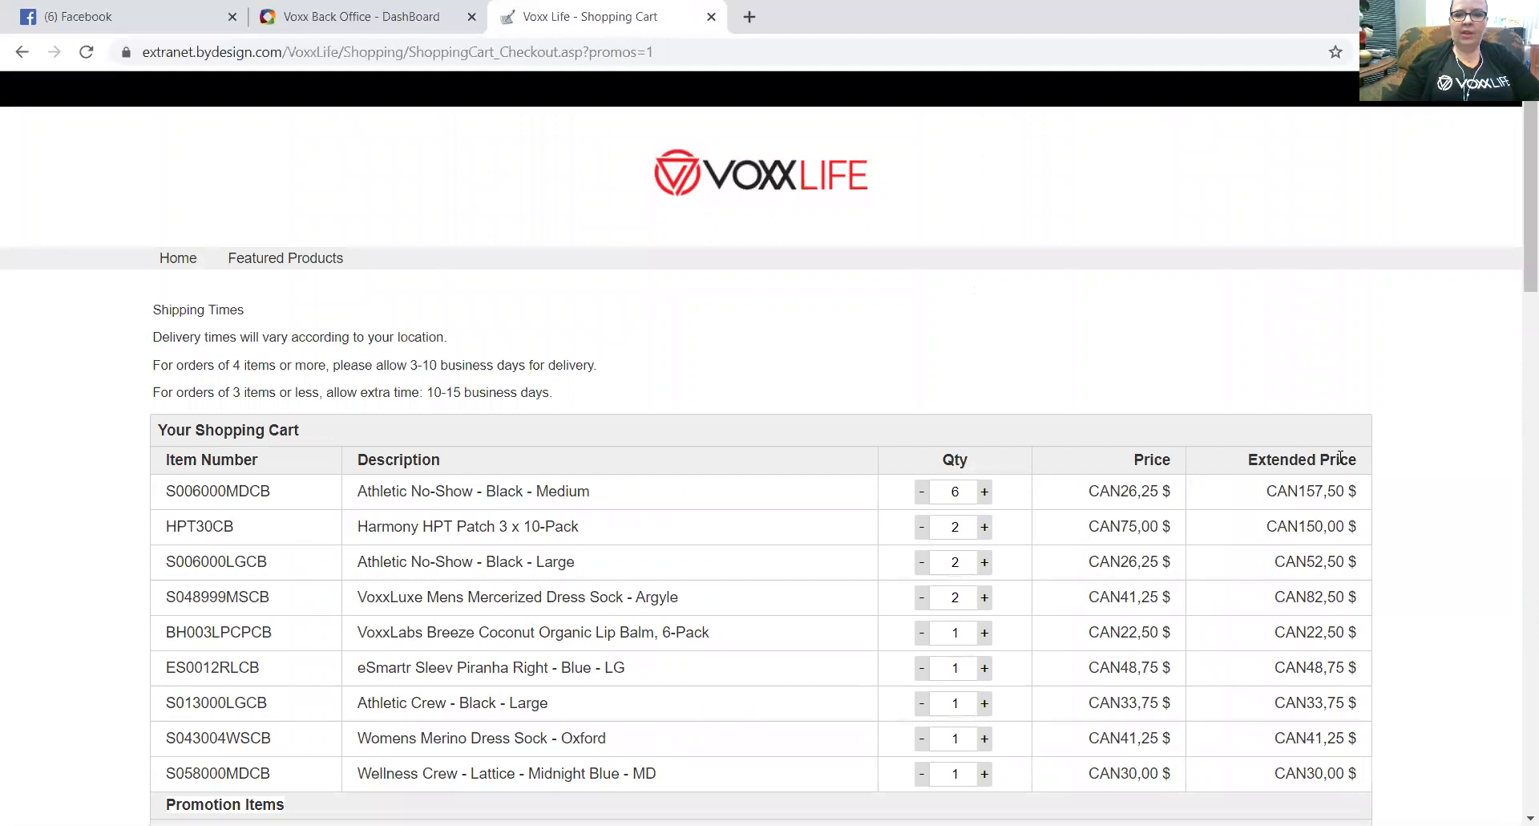
Review the checkout page: the cart and promotion items, discounts and order totals, address information and the credit card payment section.
{"action": "left_click_drag", "start_coordinate": [1518, 230], "coordinate": [1518, 322]}
{"action": "scroll", "coordinate": [1514, 296], "scroll_direction": "up", "scroll_amount": 2}
{"action": "scroll", "coordinate": [1515, 302], "scroll_direction": "down", "scroll_amount": 1}
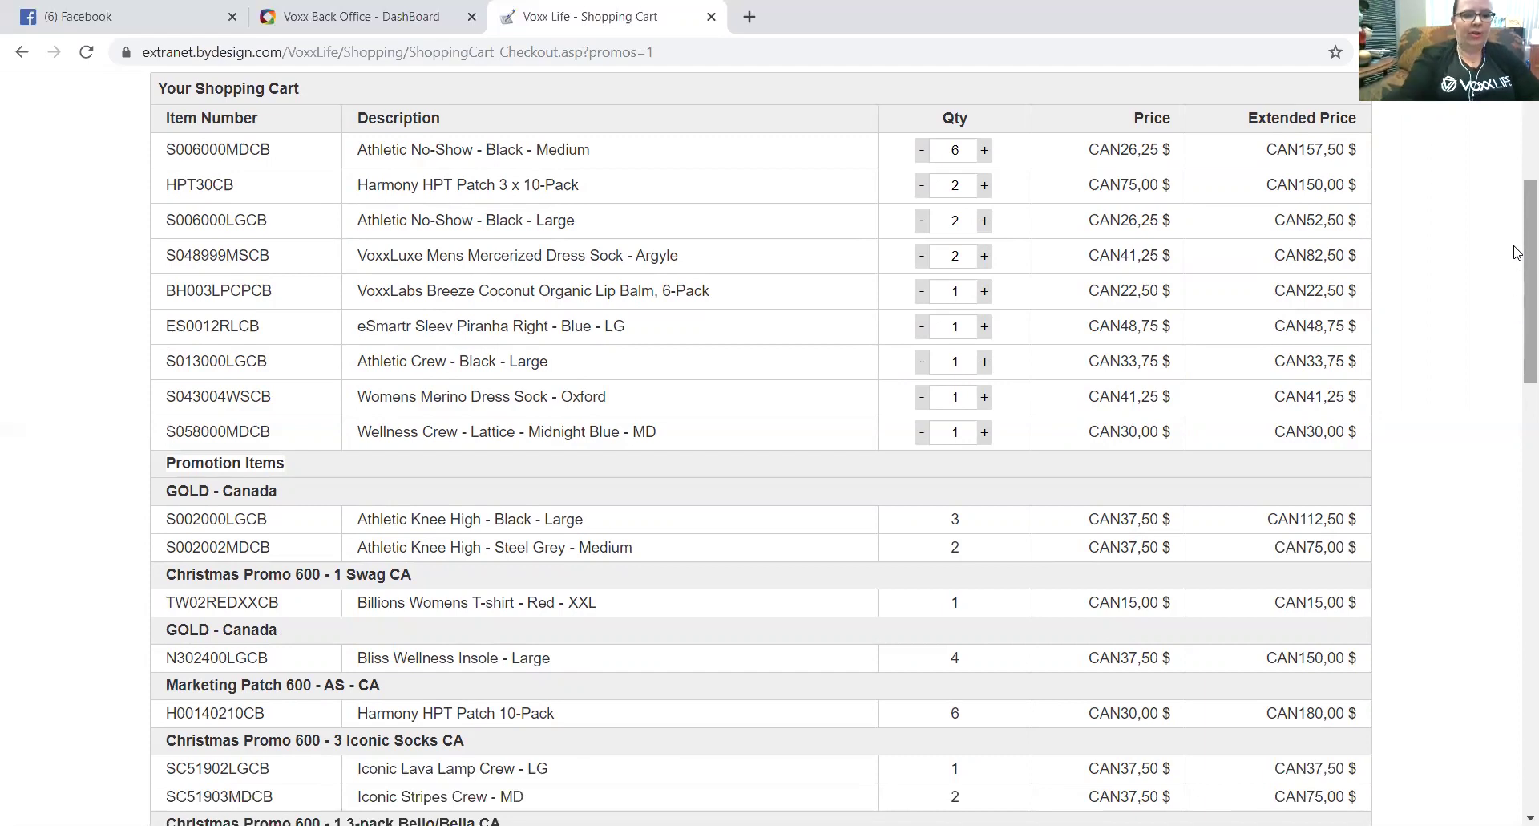
{"action": "scroll", "coordinate": [1518, 272], "scroll_direction": "down", "scroll_amount": 3}
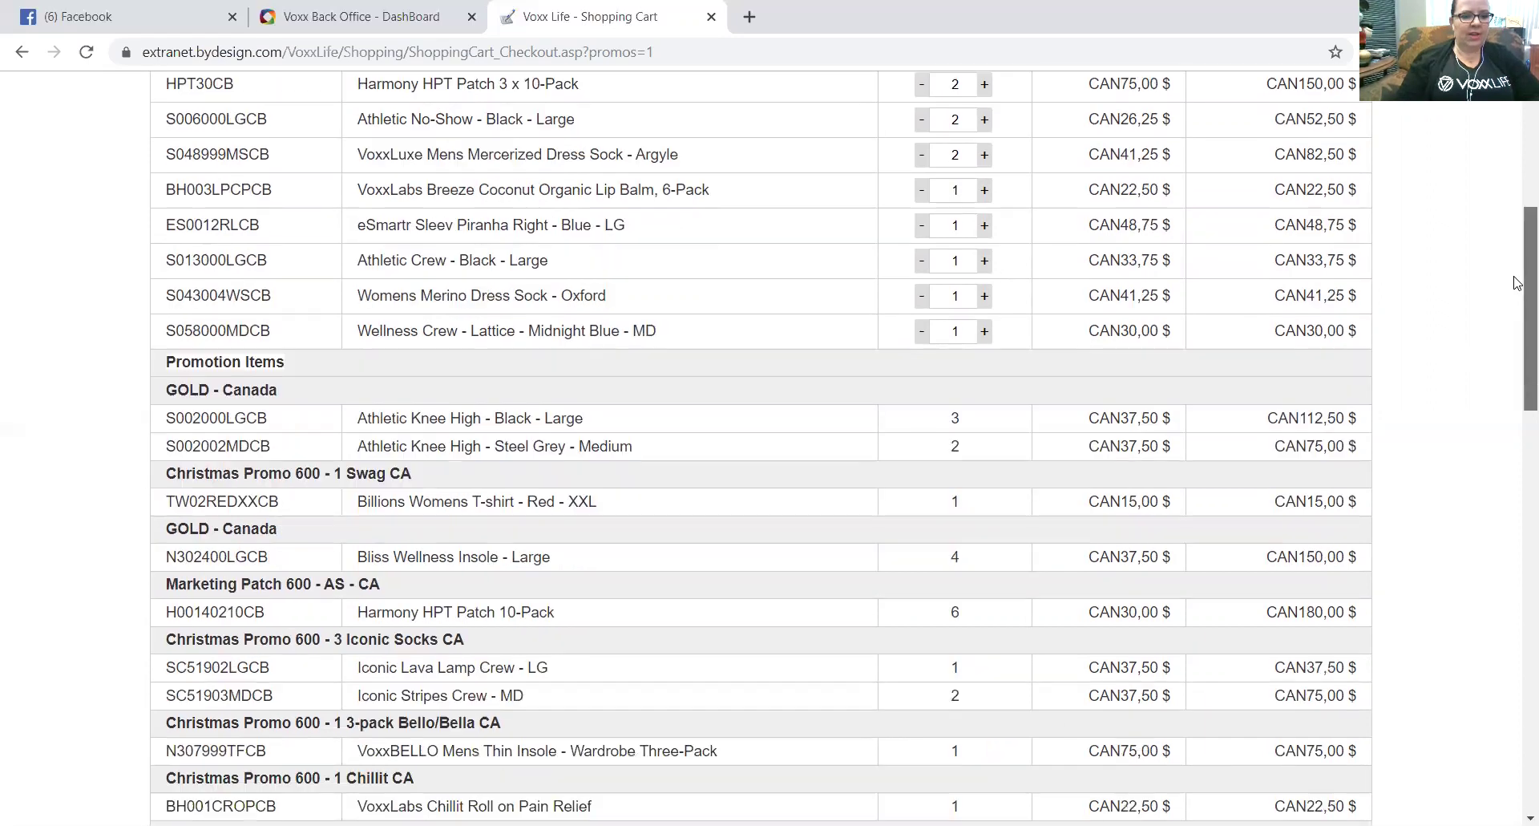
{"action": "scroll", "coordinate": [1517, 366], "scroll_direction": "down", "scroll_amount": 5}
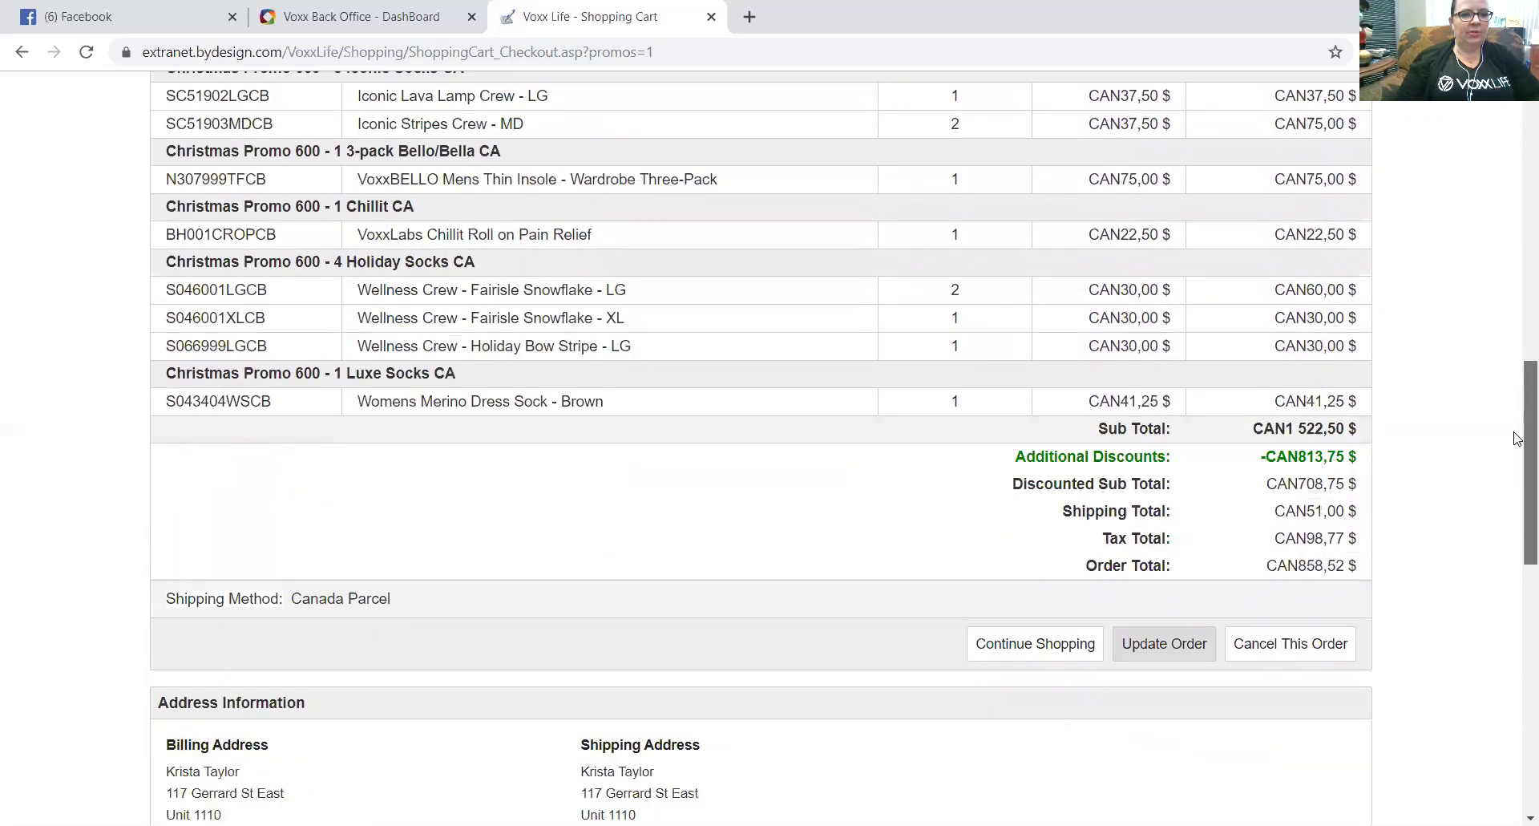
{"action": "scroll", "coordinate": [1518, 437], "scroll_direction": "up", "scroll_amount": 1}
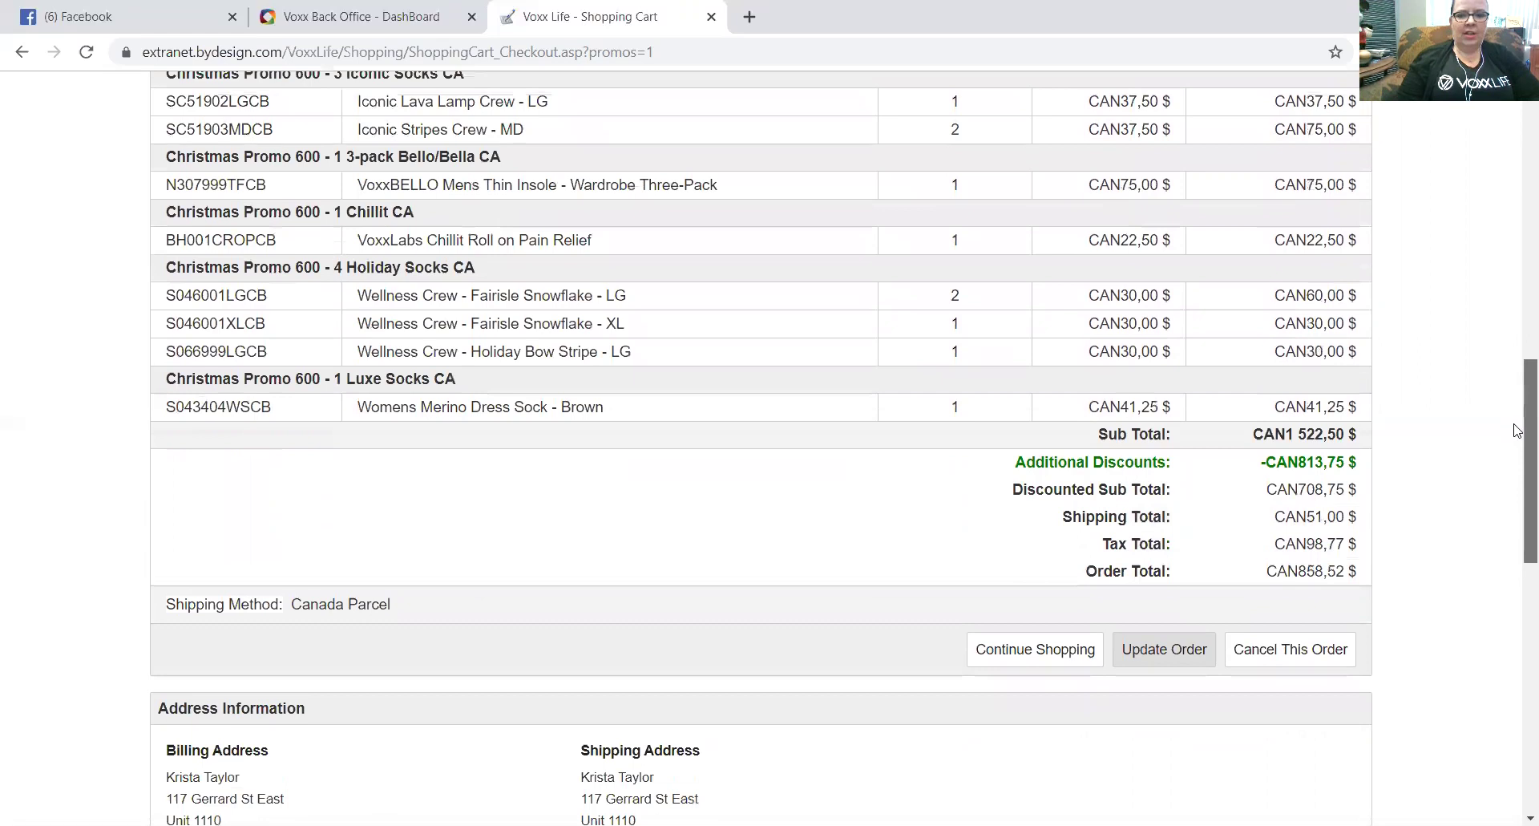
{"action": "scroll", "coordinate": [1517, 430], "scroll_direction": "up", "scroll_amount": 1}
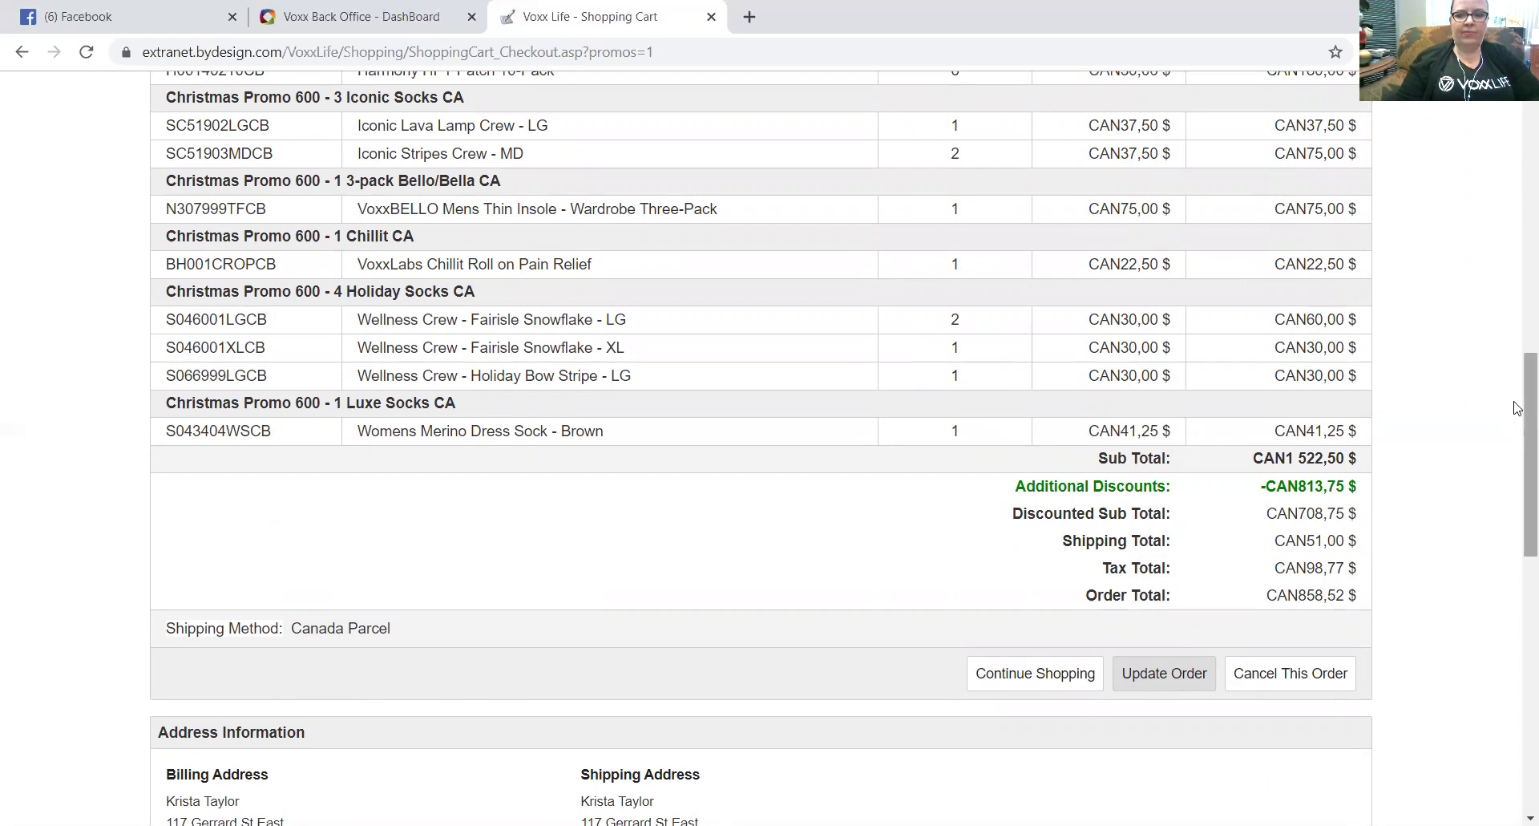
{"action": "left_click_drag", "start_coordinate": [1518, 408], "coordinate": [1517, 119]}
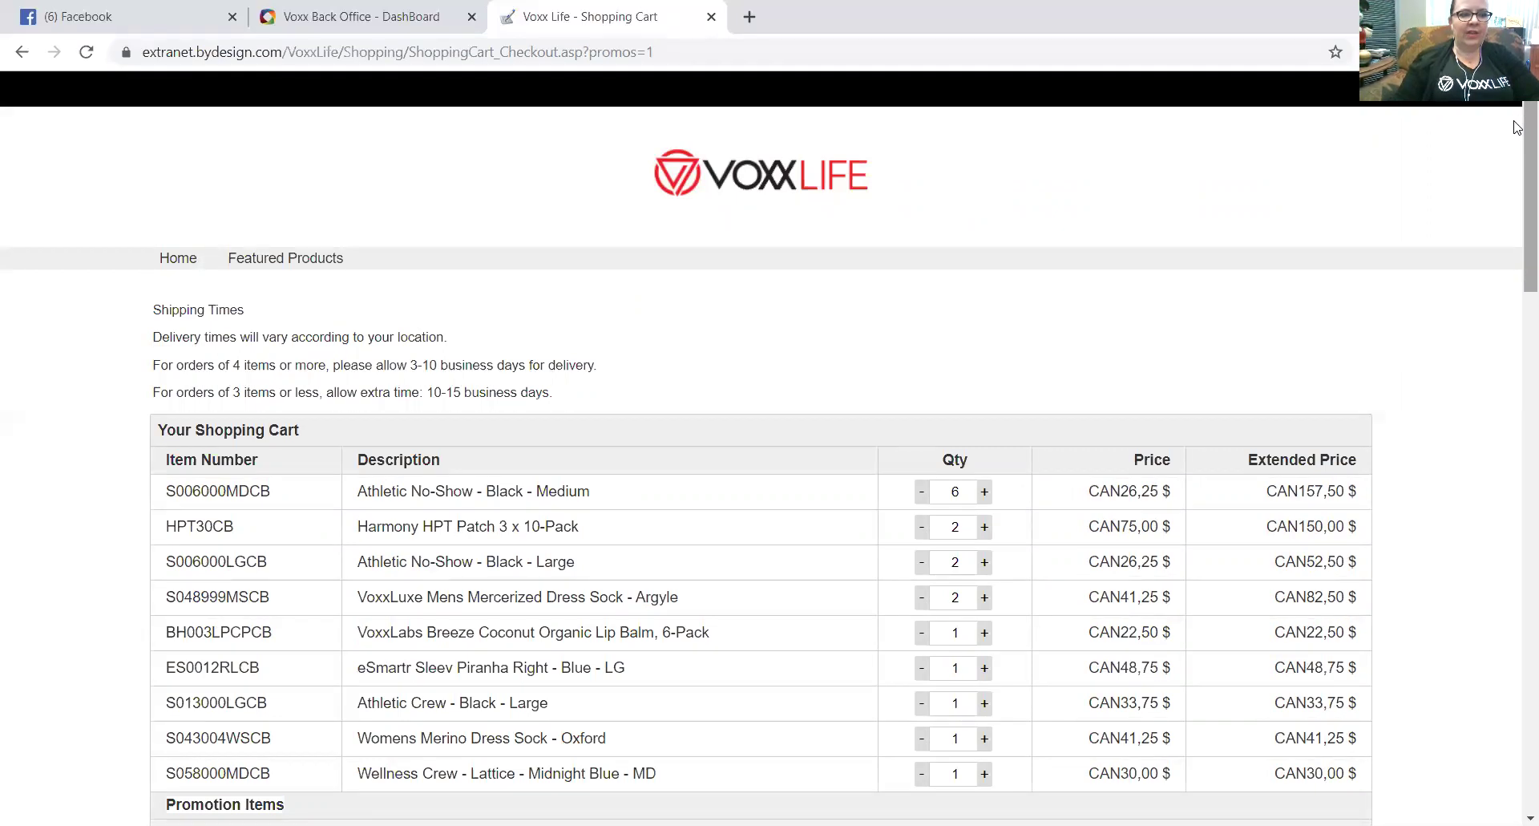
{"action": "left_click_drag", "start_coordinate": [1518, 126], "coordinate": [1521, 470]}
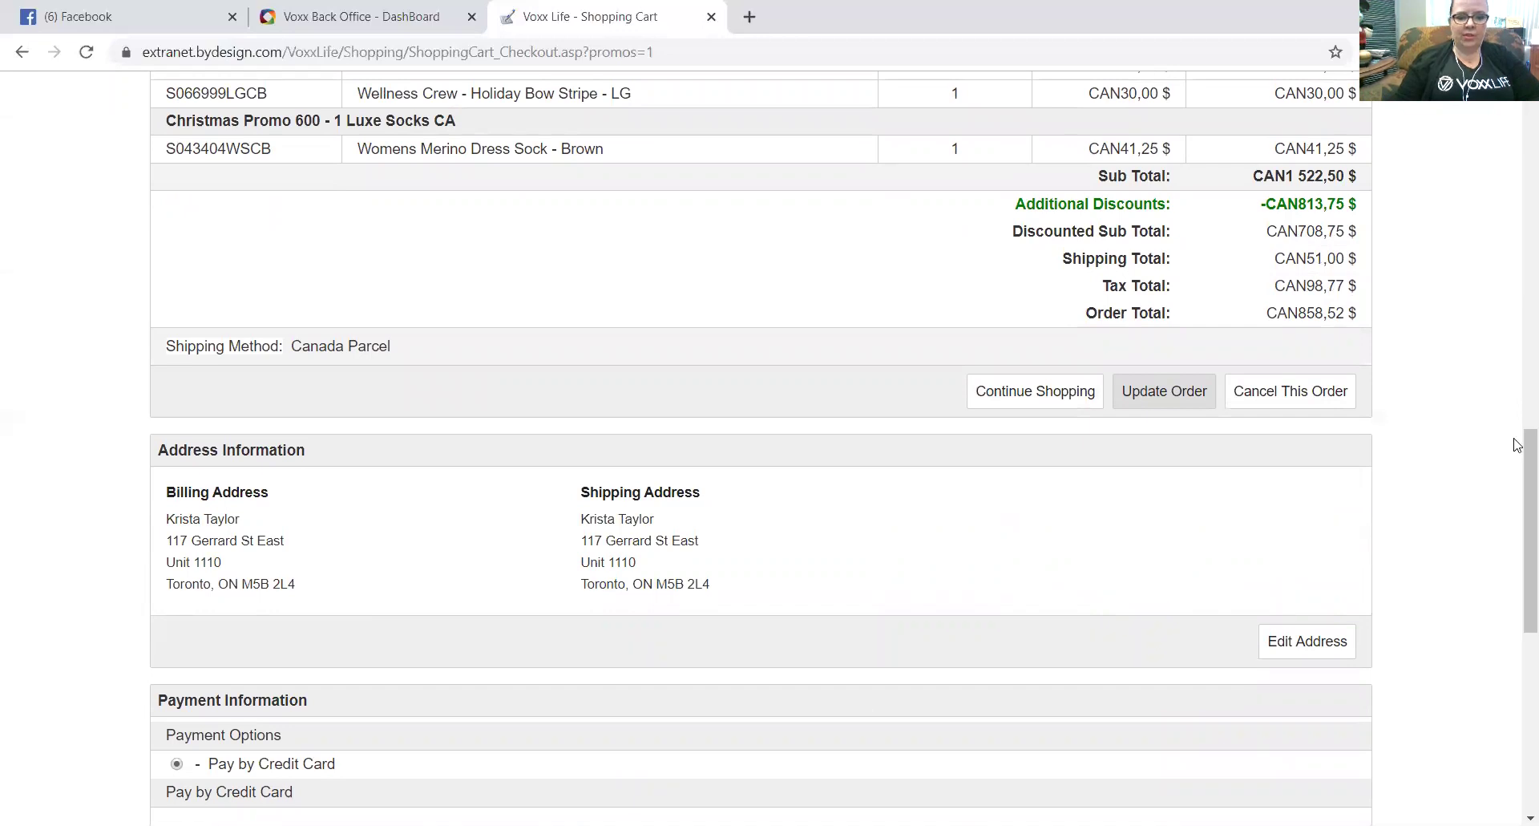
{"action": "left_click_drag", "start_coordinate": [1518, 485], "coordinate": [1517, 673]}
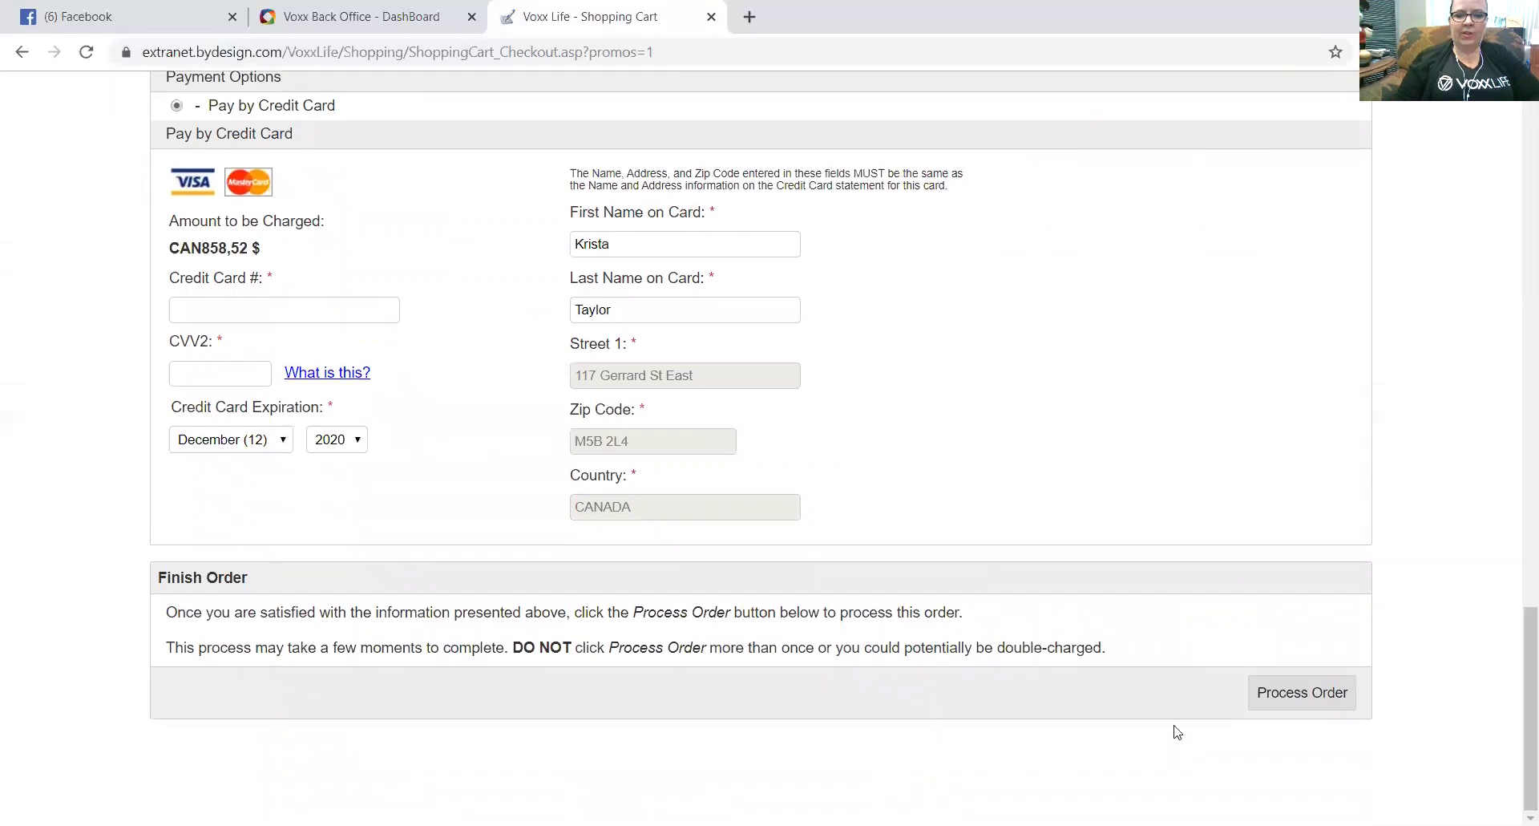